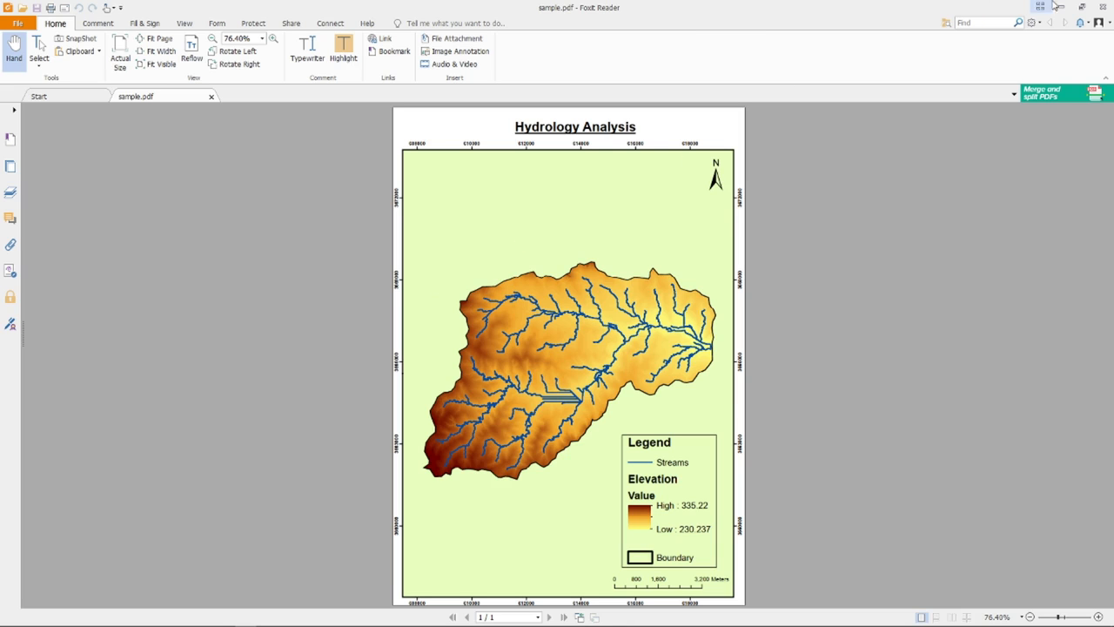
# Minimize the Hydrology Analysis map sample.pdf in Foxit Reader to reveal the desktop
pyautogui.click(1060, 7)
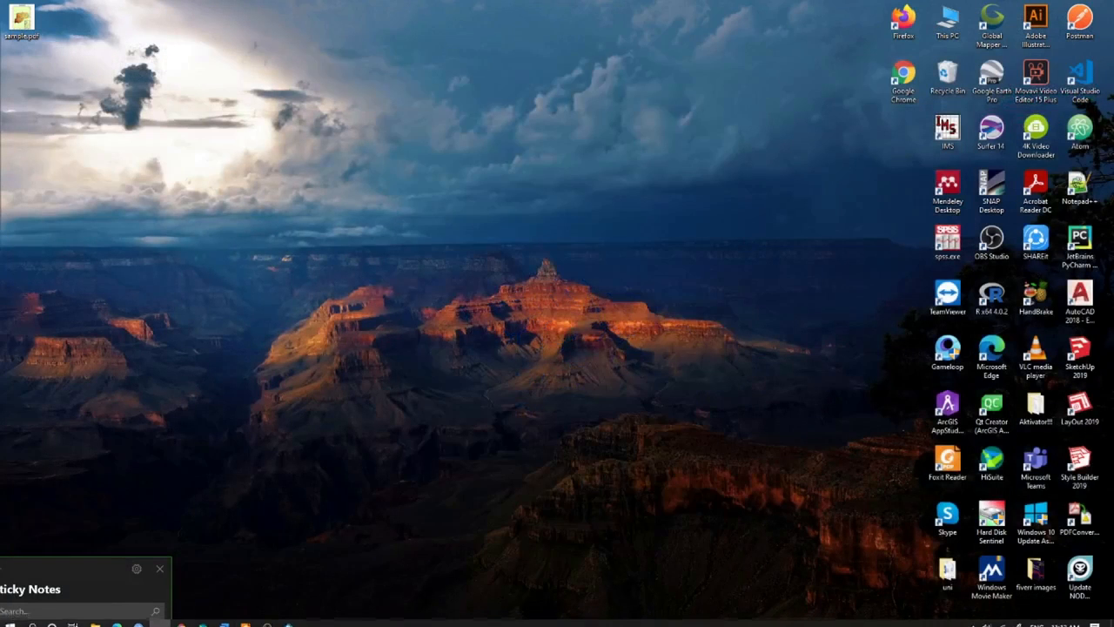
# Restore the ArcMap window from the taskbar, showing its empty Untitled map
pyautogui.click(267, 618)
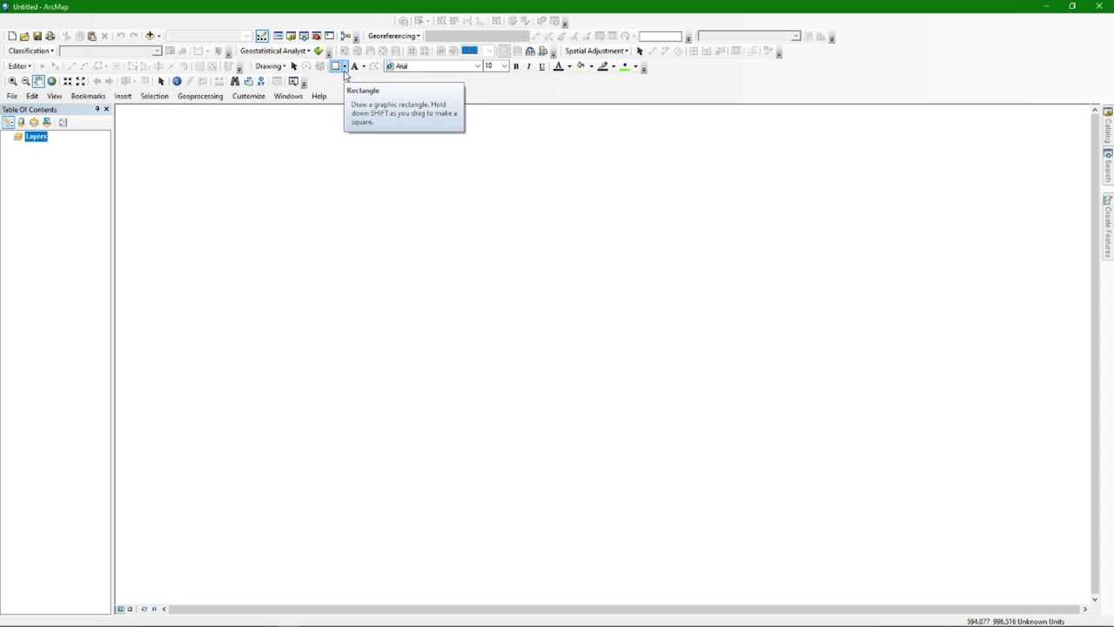
pyautogui.rightClick(920, 52)
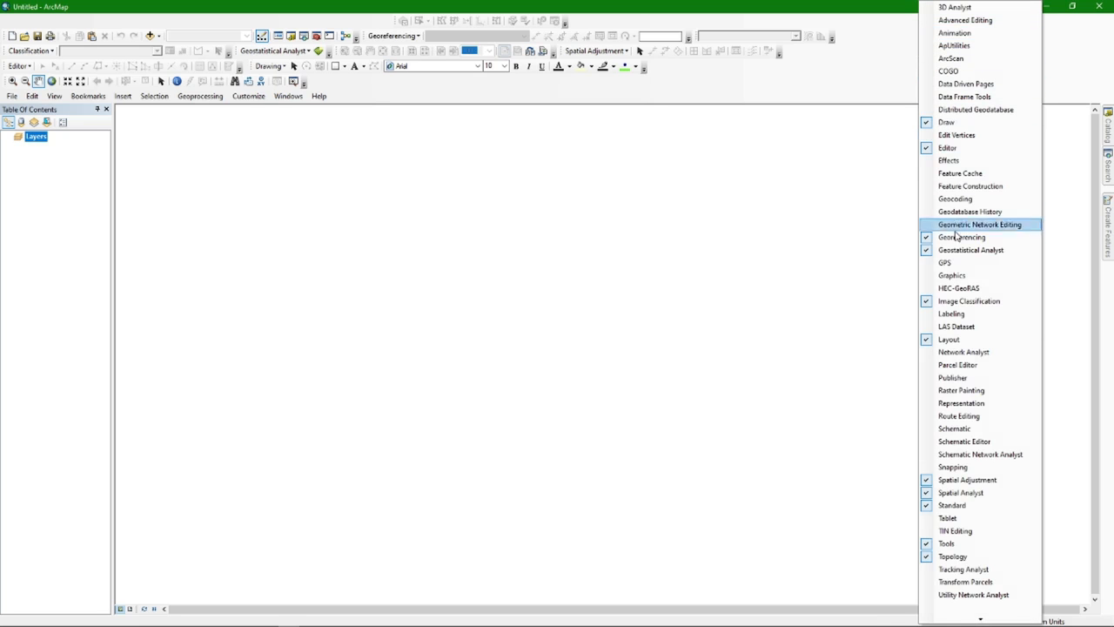
pyautogui.click(963, 351)
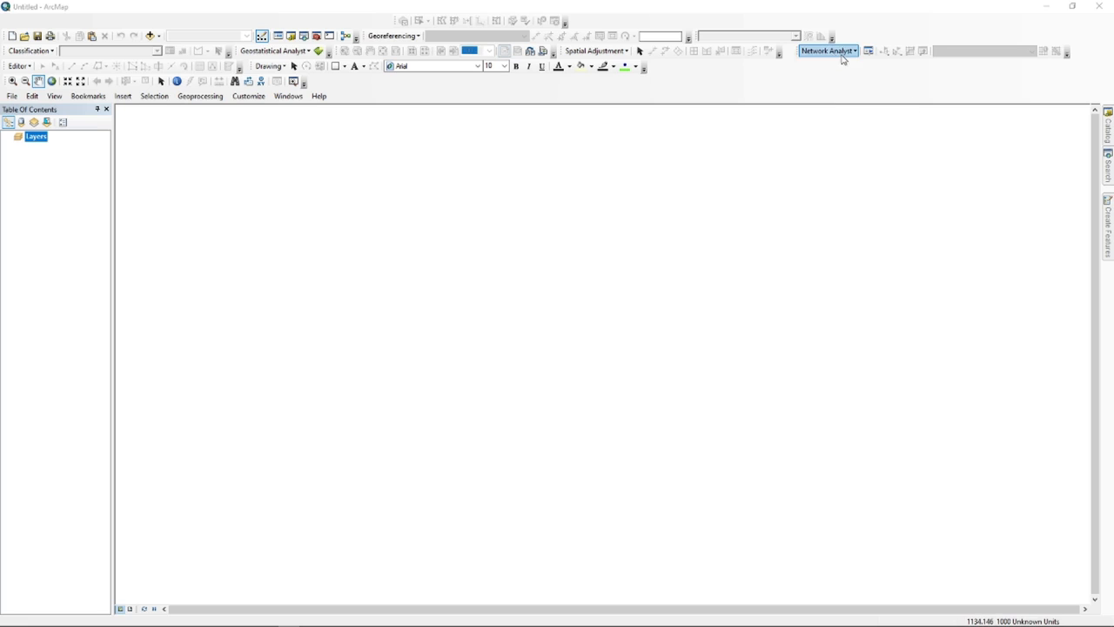
pyautogui.moveTo(795, 52); pyautogui.dragTo(877, 85)
pyautogui.moveTo(729, 81); pyautogui.dragTo(777, 82)
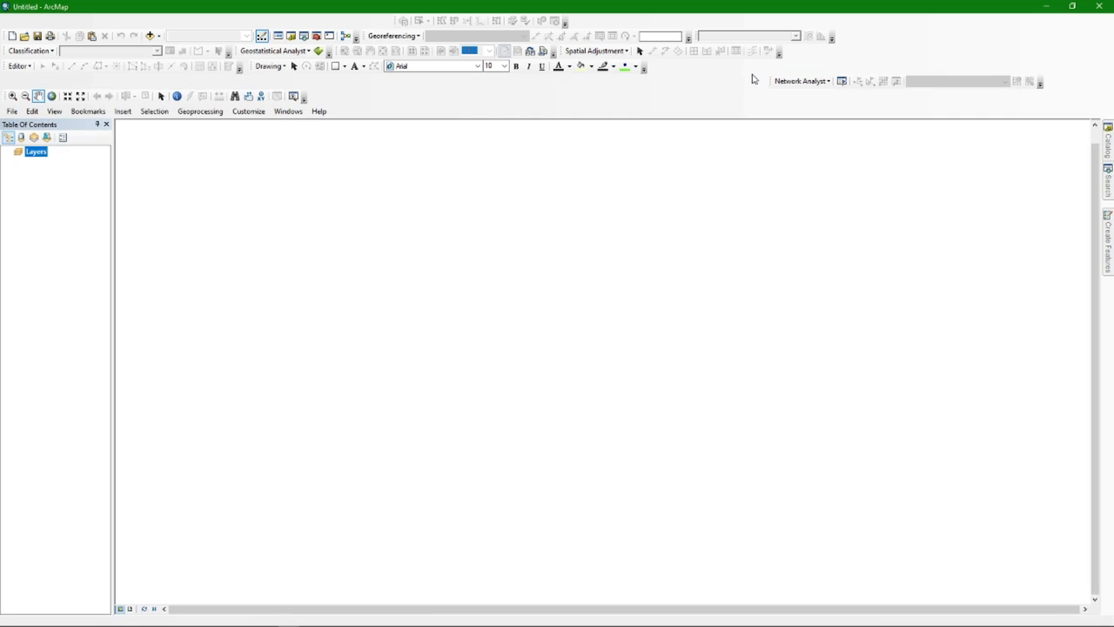
pyautogui.rightClick(962, 45)
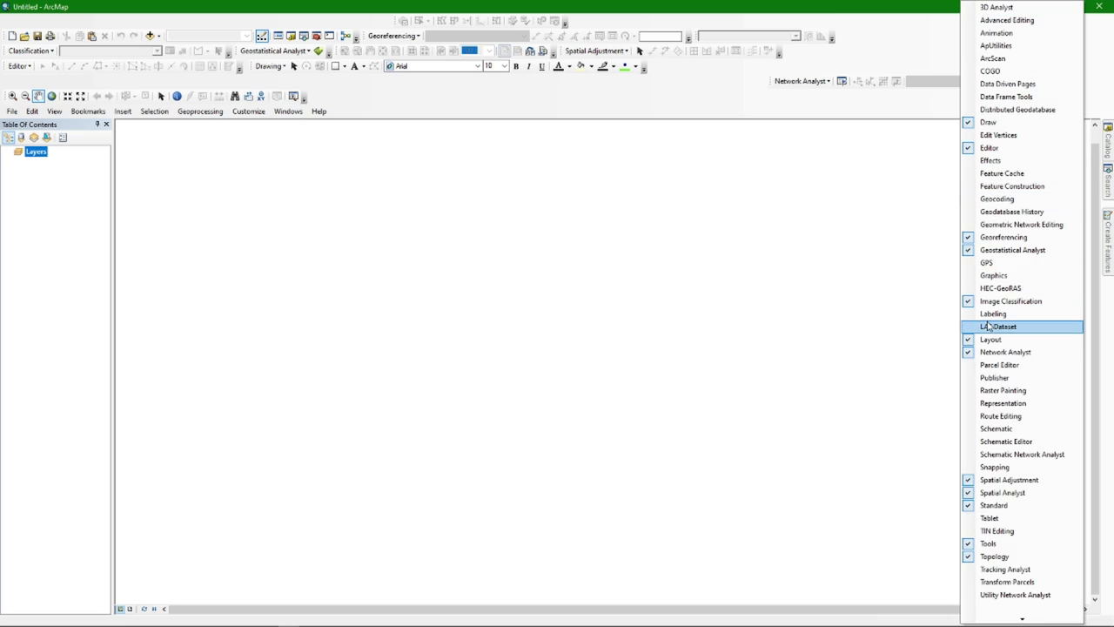
pyautogui.click(1005, 352)
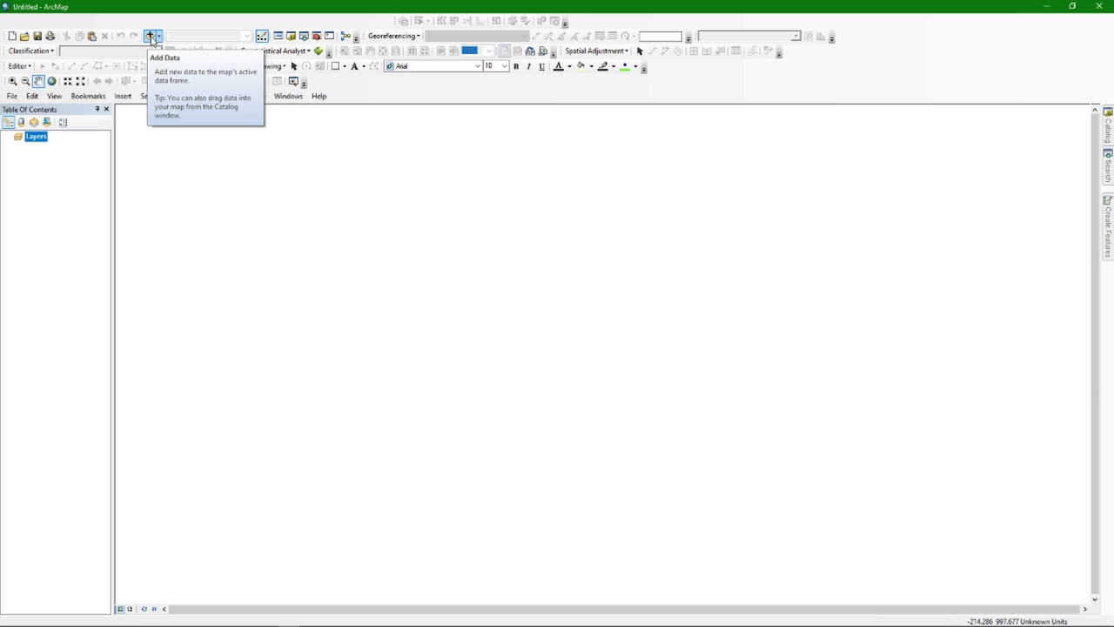
pyautogui.click(153, 37)
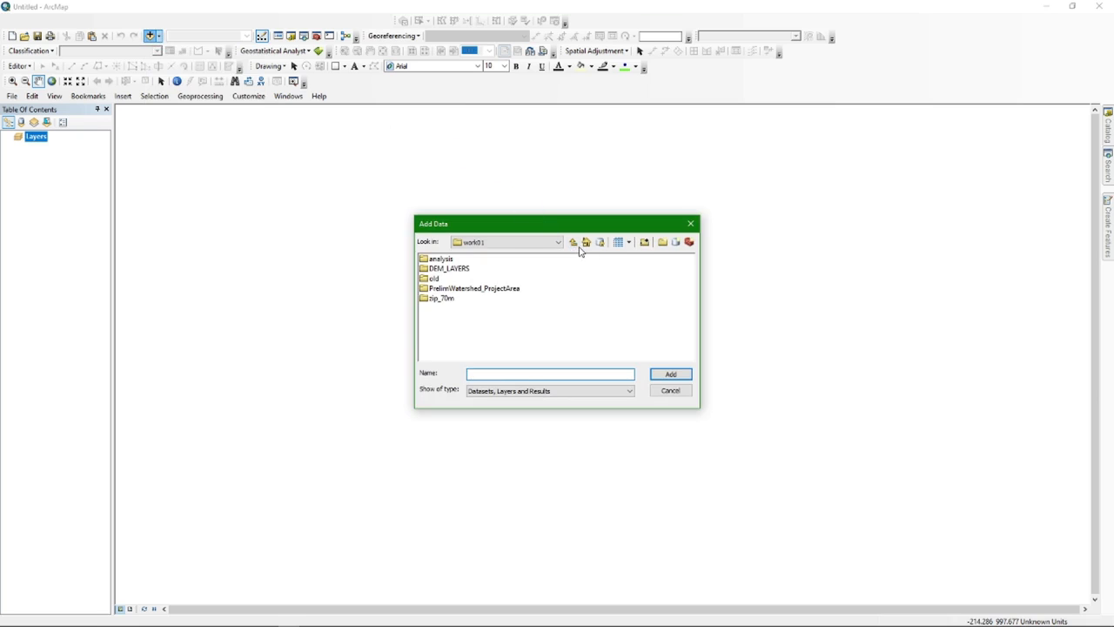
pyautogui.click(576, 243)
pyautogui.click(578, 244)
pyautogui.click(577, 244)
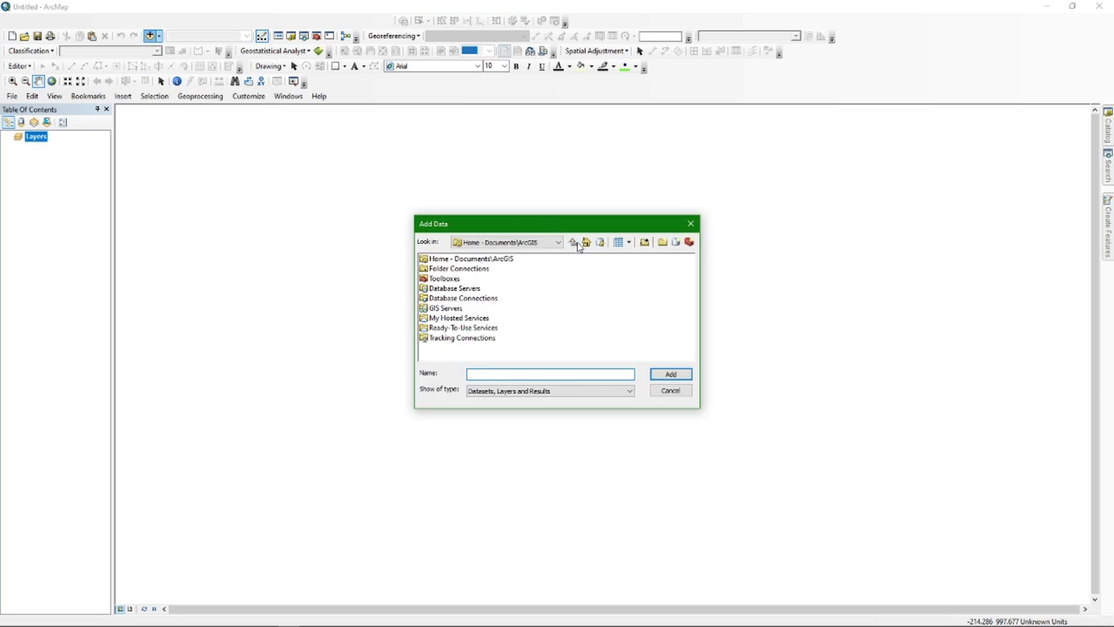
pyautogui.doubleClick(477, 269)
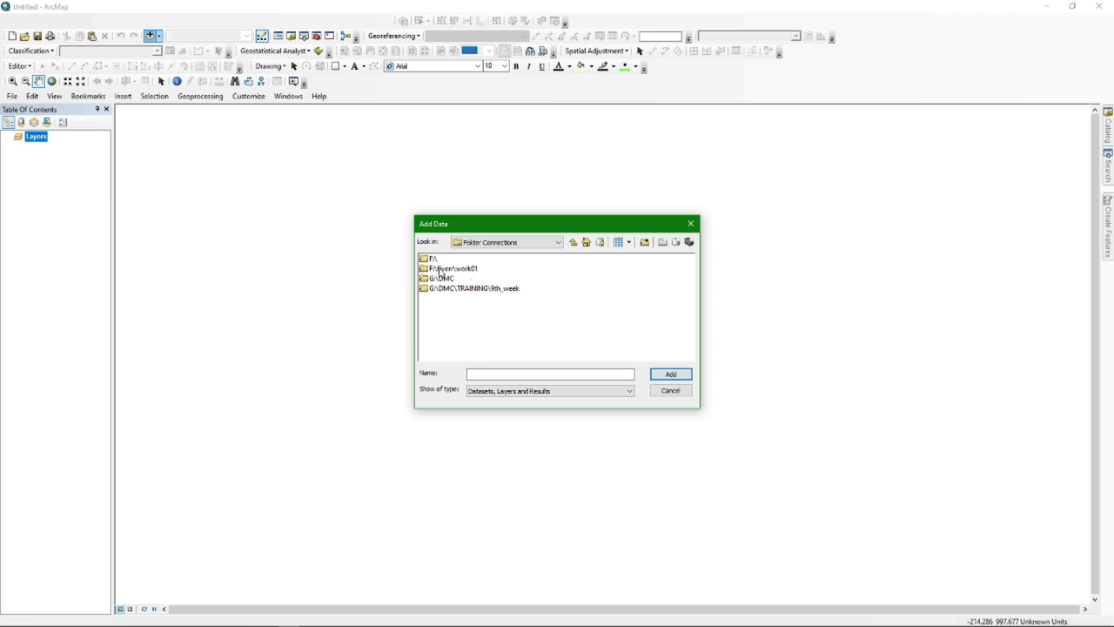
pyautogui.doubleClick(431, 260)
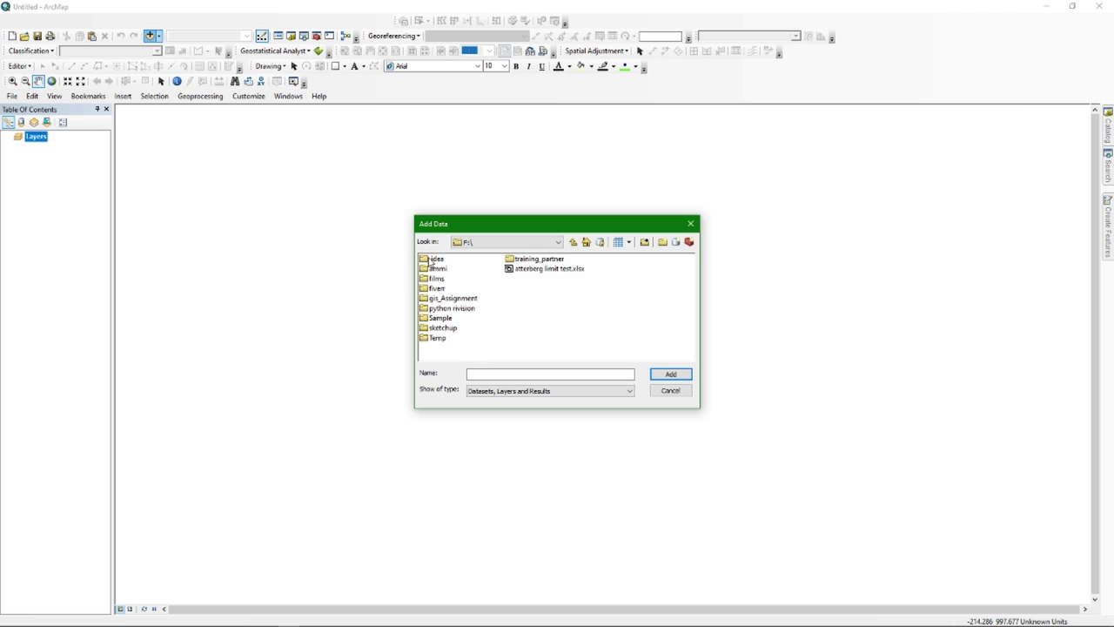
pyautogui.doubleClick(443, 325)
pyautogui.click(438, 260)
pyautogui.doubleClick(436, 261)
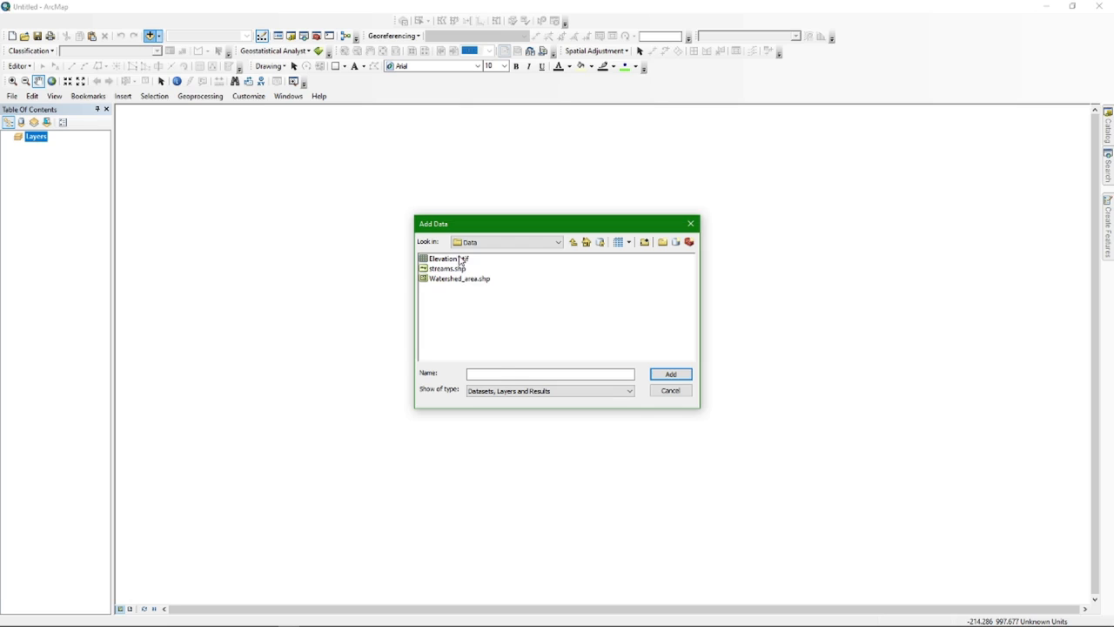
pyautogui.click(461, 260)
pyautogui.keyDown('ctrl'); pyautogui.click(459, 269); pyautogui.keyUp('ctrl')
pyautogui.keyDown('ctrl'); pyautogui.click(465, 279); pyautogui.keyUp('ctrl')
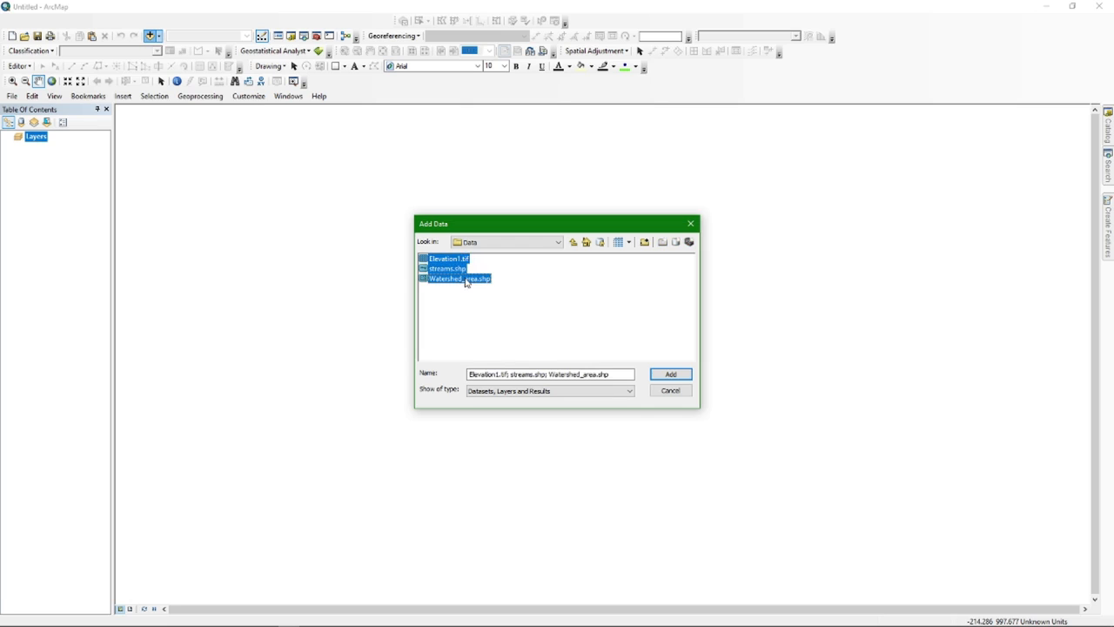
pyautogui.click(666, 375)
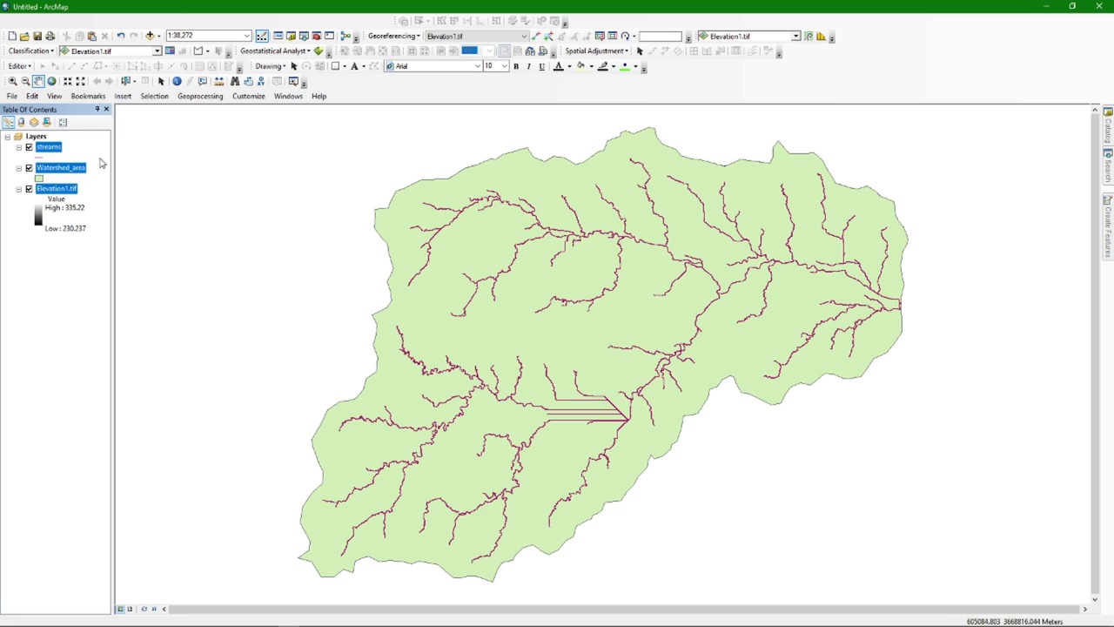
pyautogui.rightClick(52, 154)
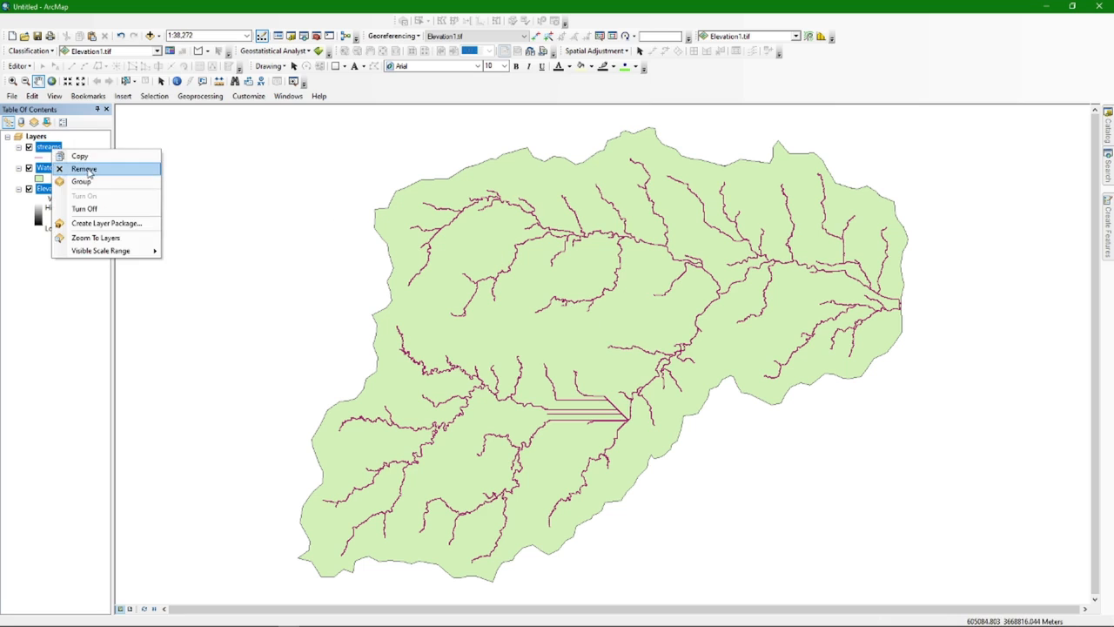
pyautogui.click(87, 168)
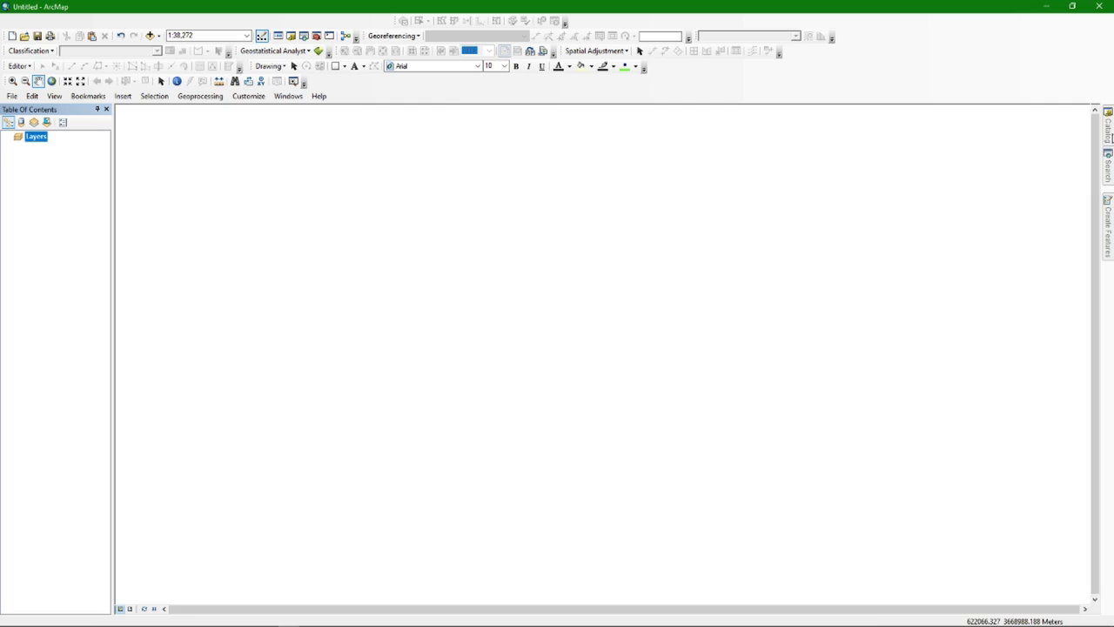
# Connect the Catalog to folder F:\Sample and expand its Data folder
pyautogui.click(1109, 130)
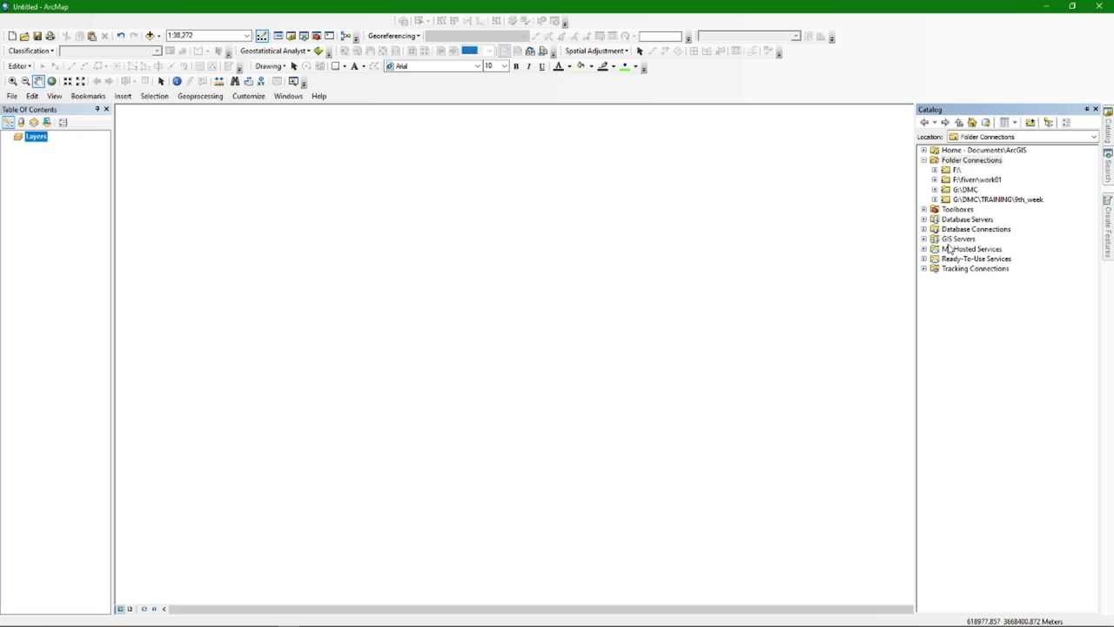
pyautogui.click(963, 161)
pyautogui.rightClick(964, 162)
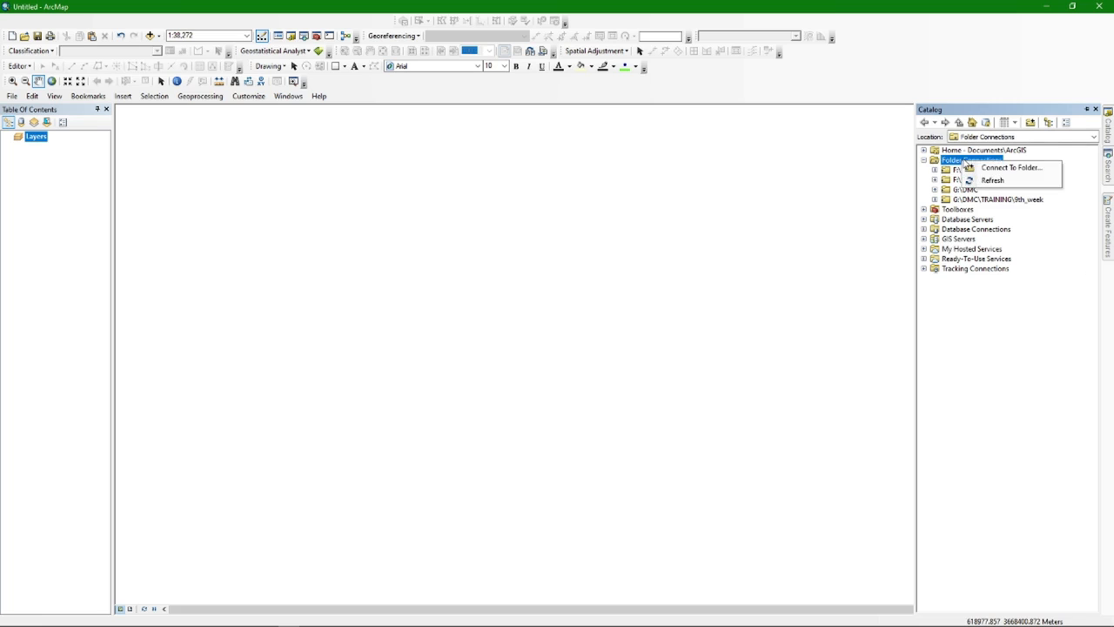
pyautogui.click(989, 171)
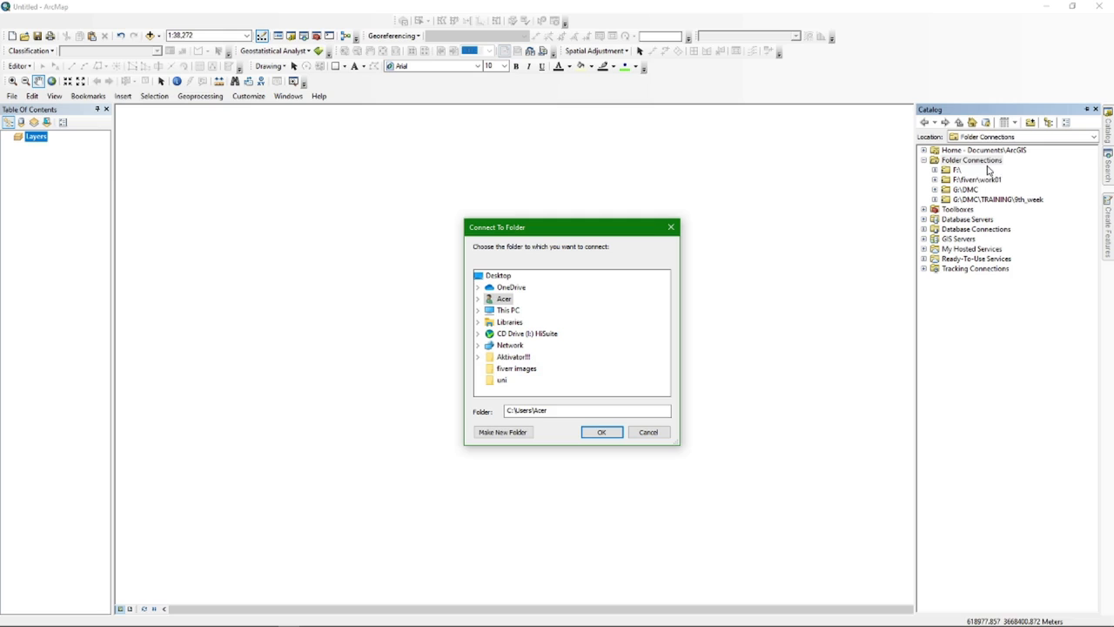
pyautogui.doubleClick(507, 309)
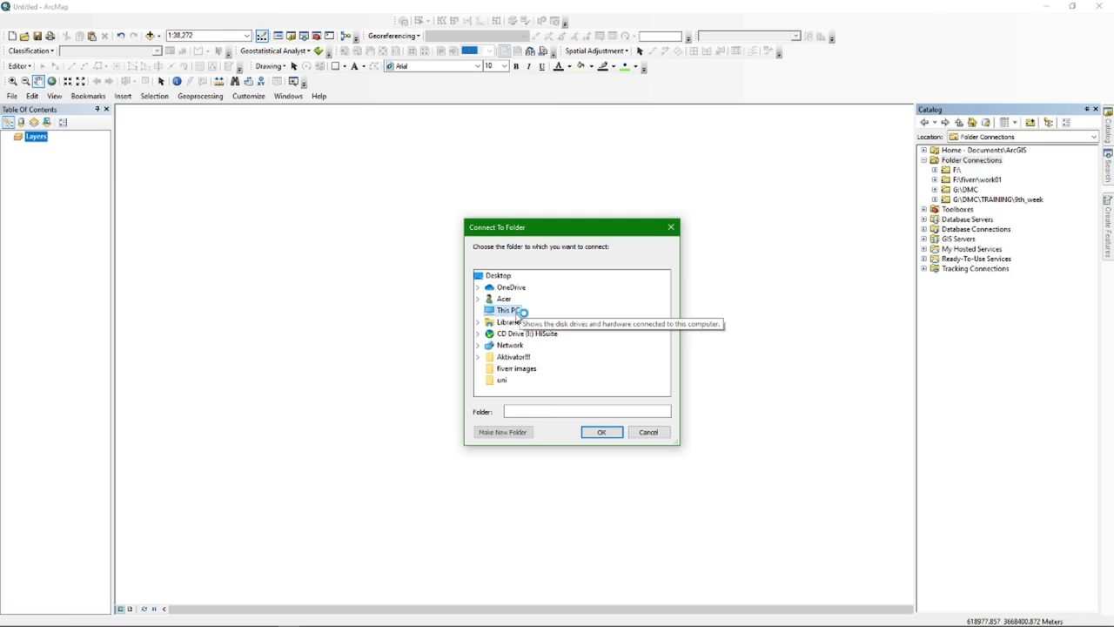
pyautogui.scroll(-3, 535, 321)
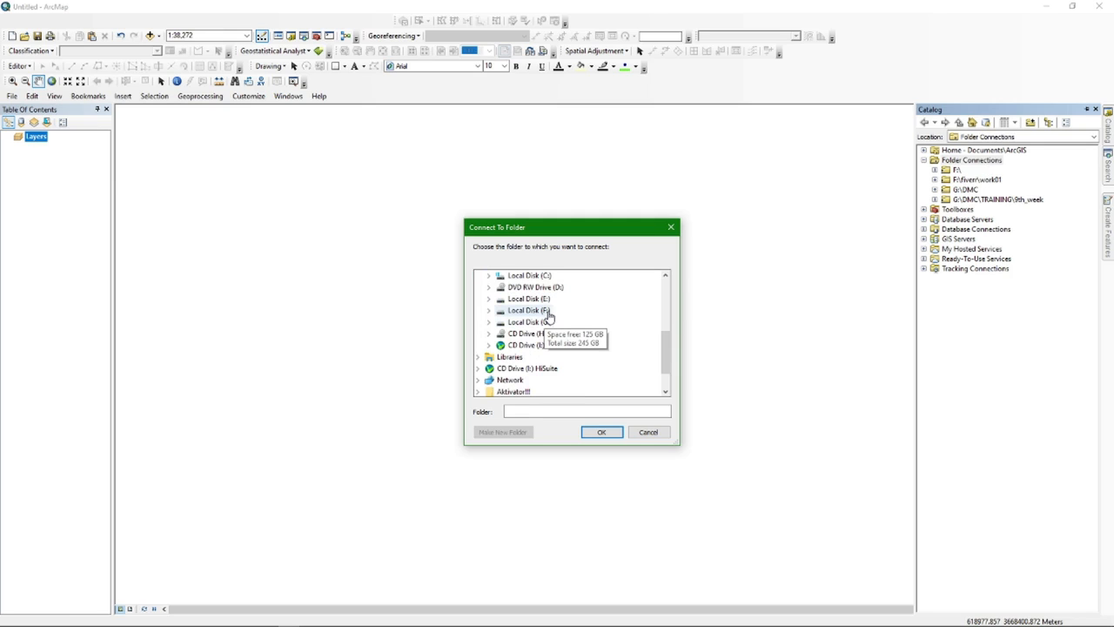
pyautogui.doubleClick(549, 315)
pyautogui.scroll(-2, 561, 337)
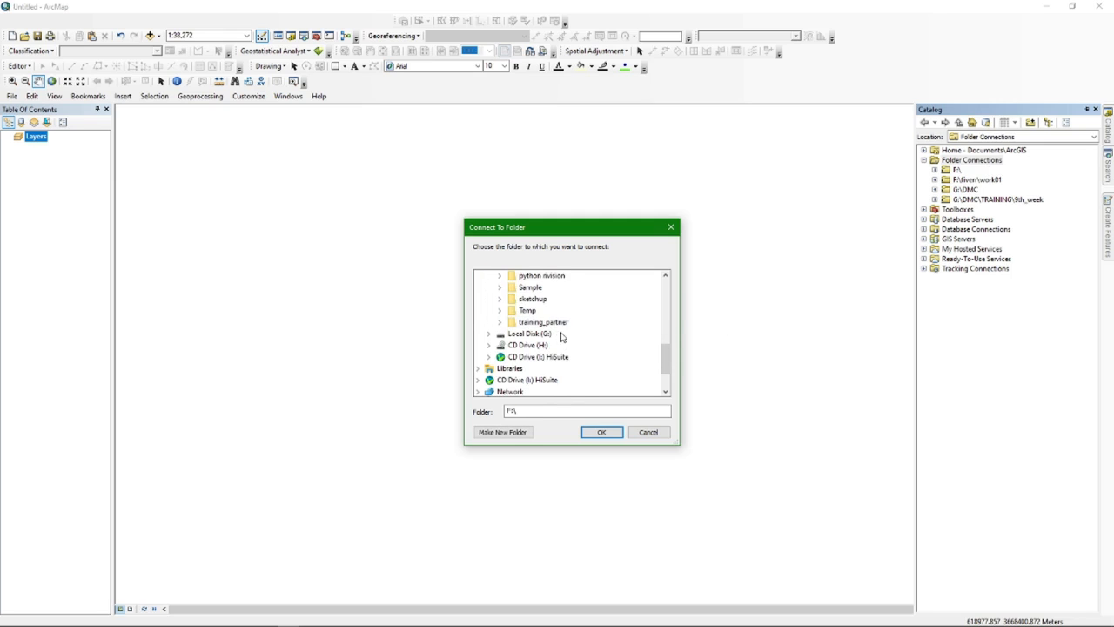
pyautogui.doubleClick(530, 289)
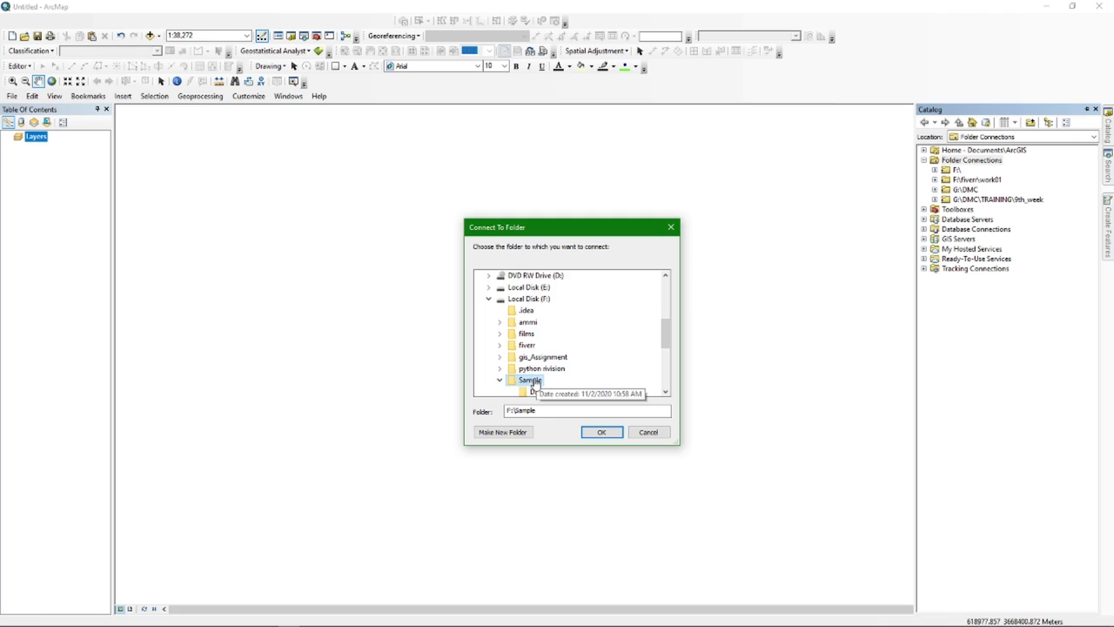
pyautogui.click(603, 433)
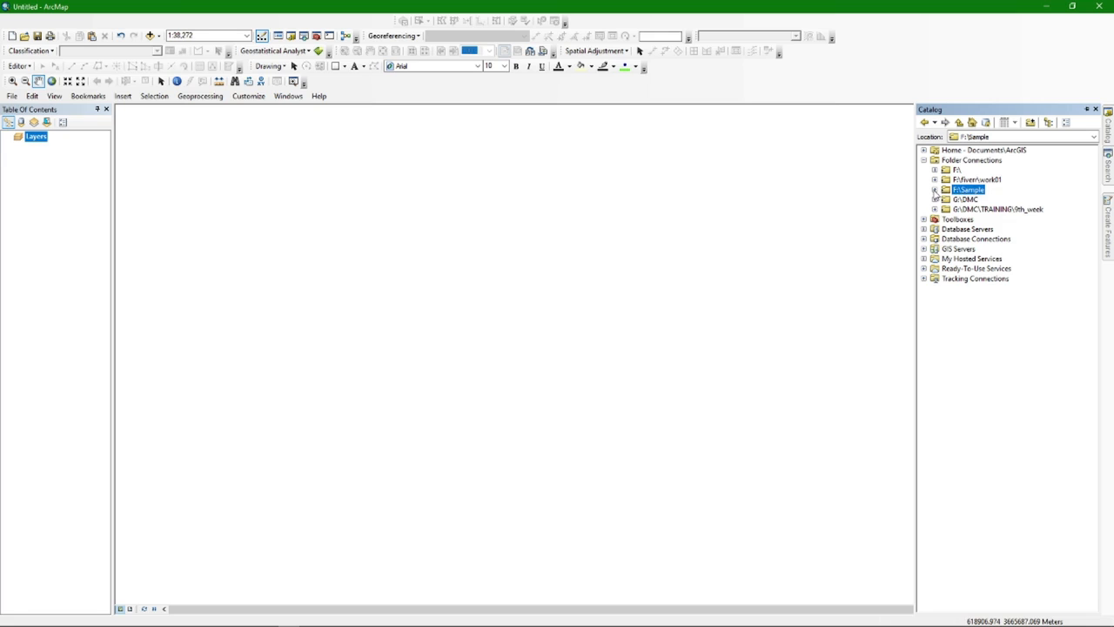
pyautogui.click(935, 189)
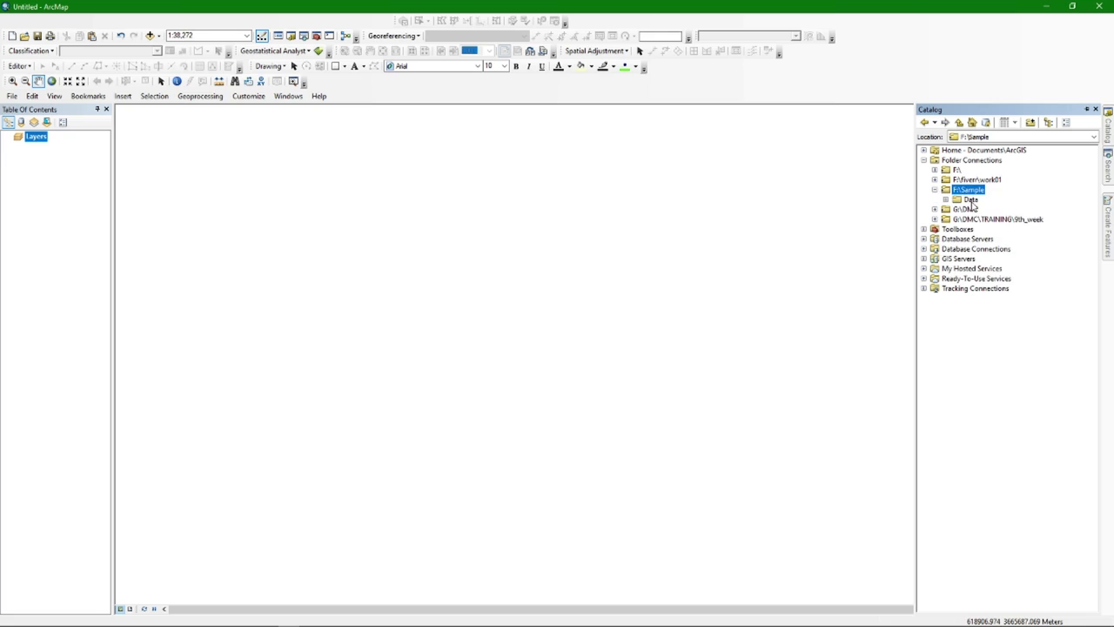
pyautogui.doubleClick(971, 200)
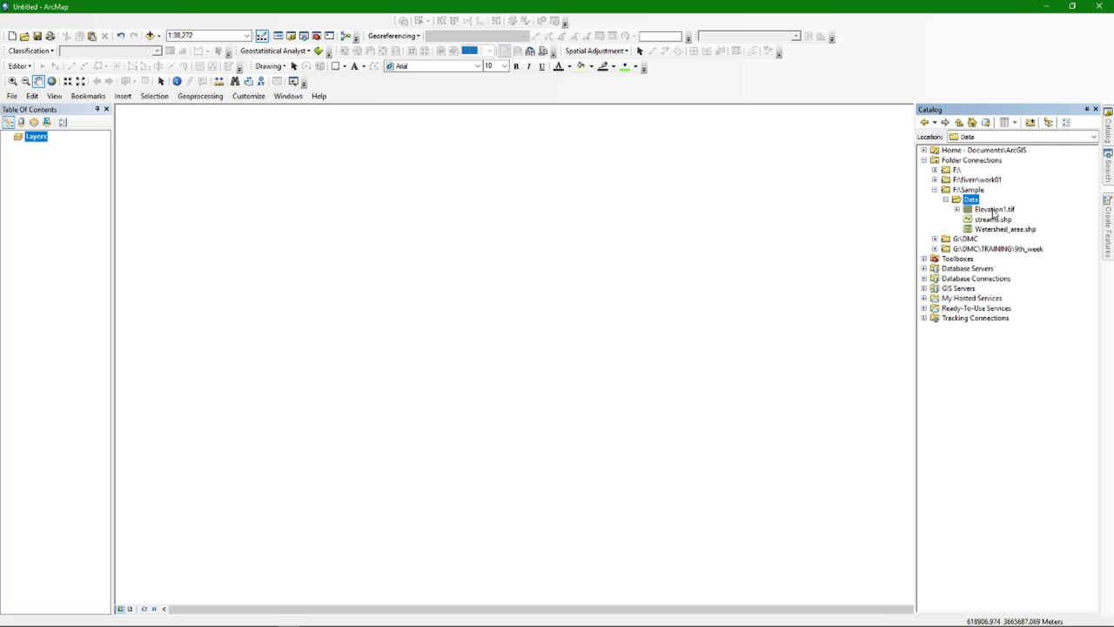
# Drag Elevation1.tif, streams.shp and Watershed_area.shp from the Catalog into the map as layers
pyautogui.click(993, 211)
pyautogui.moveTo(993, 212)
pyautogui.mouseDown()
pyautogui.moveTo(823, 238)
pyautogui.moveTo(212, 219)
pyautogui.moveTo(82, 178)
pyautogui.mouseUp()
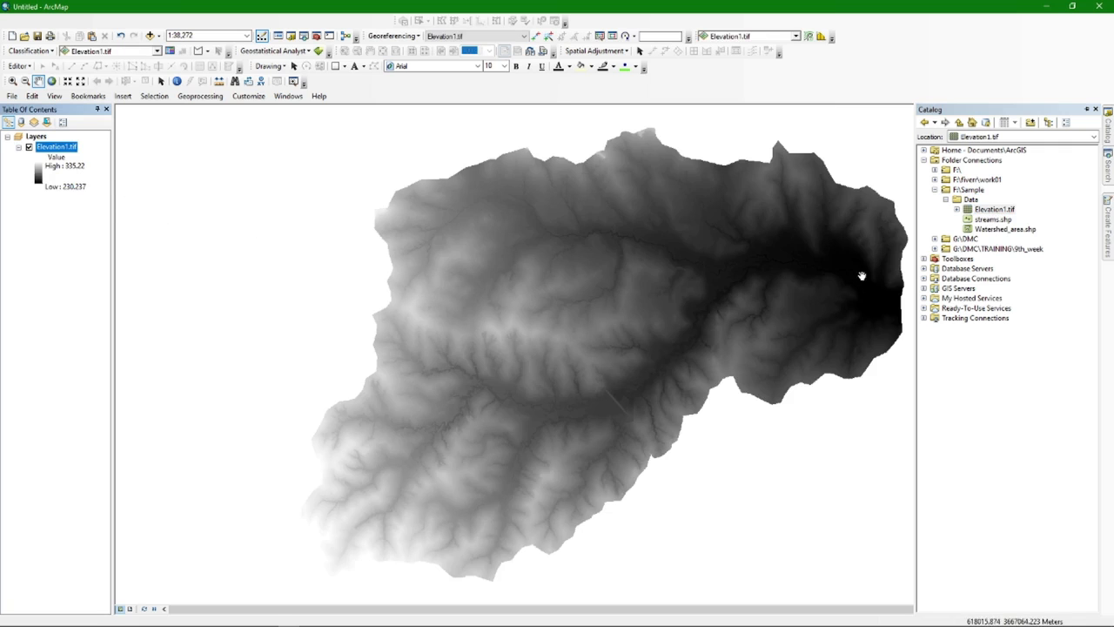
pyautogui.moveTo(992, 220); pyautogui.dragTo(67, 234)
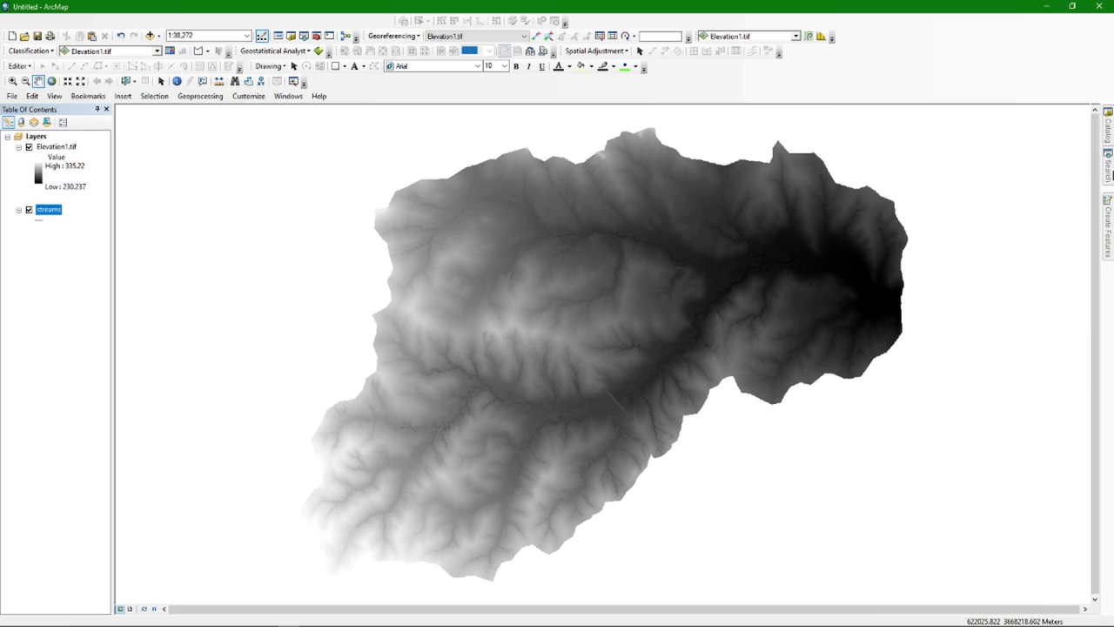
pyautogui.moveTo(1108, 127)
pyautogui.click(1001, 229)
pyautogui.moveTo(999, 230); pyautogui.dragTo(39, 238)
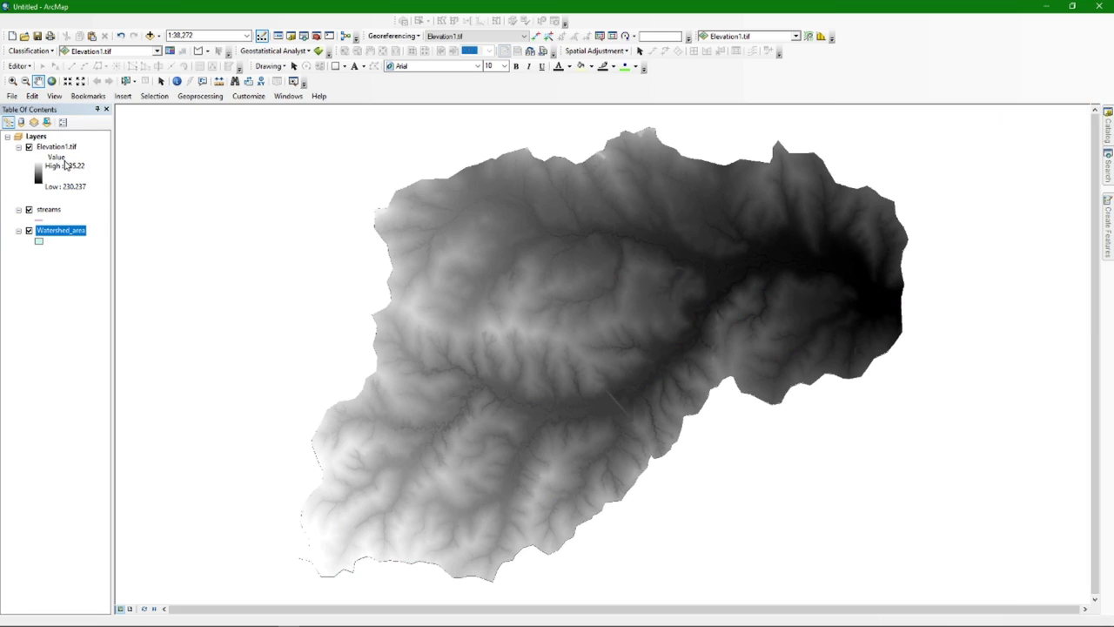
pyautogui.moveTo(1108, 131)
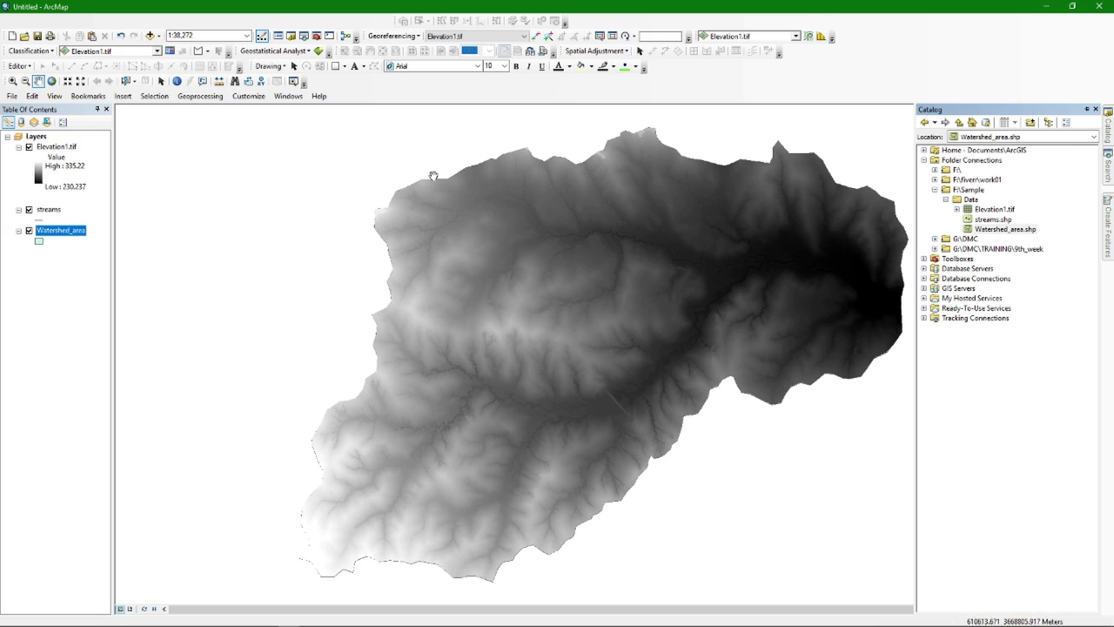
# Auto-hide the Catalog pane and show the whole elevation raster at 1:50,000
pyautogui.scroll(1, 615, 284)
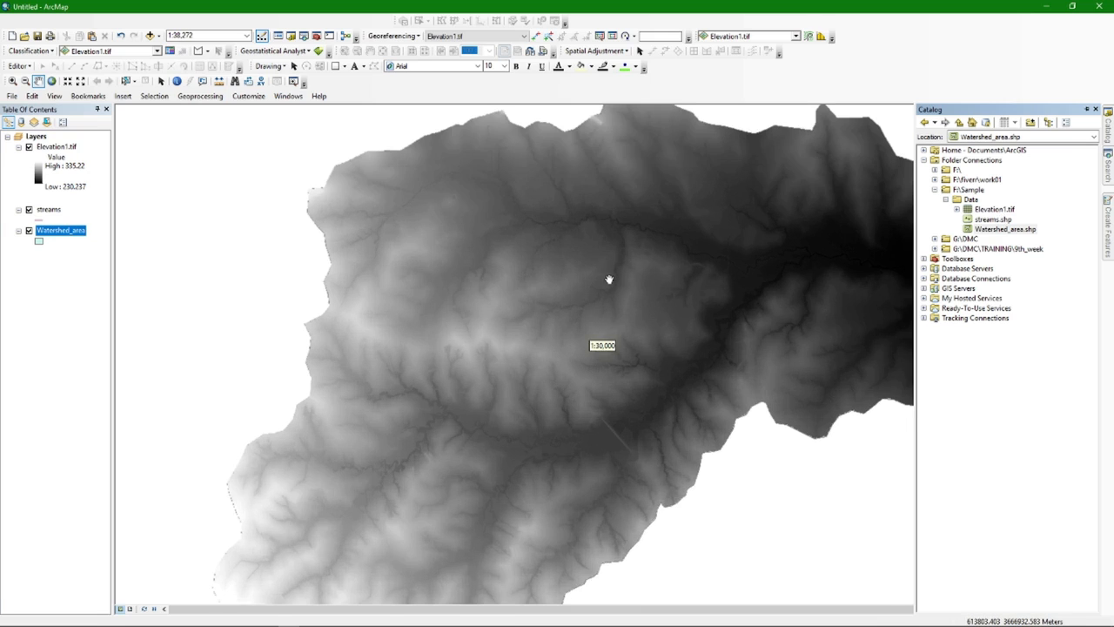
pyautogui.click(1086, 108)
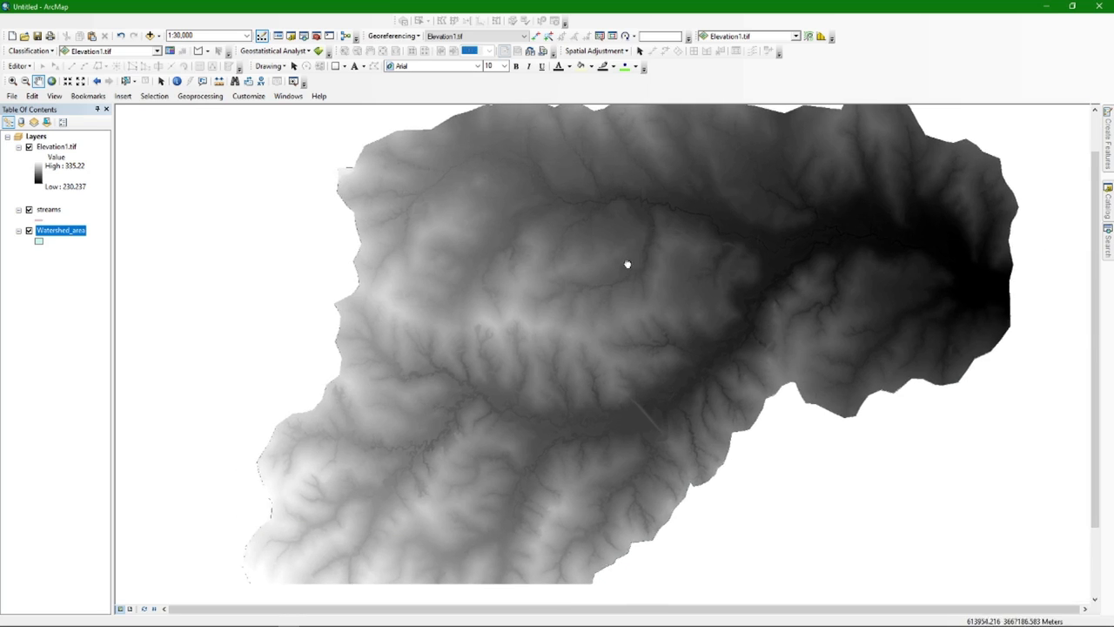
pyautogui.scroll(-2, 610, 301)
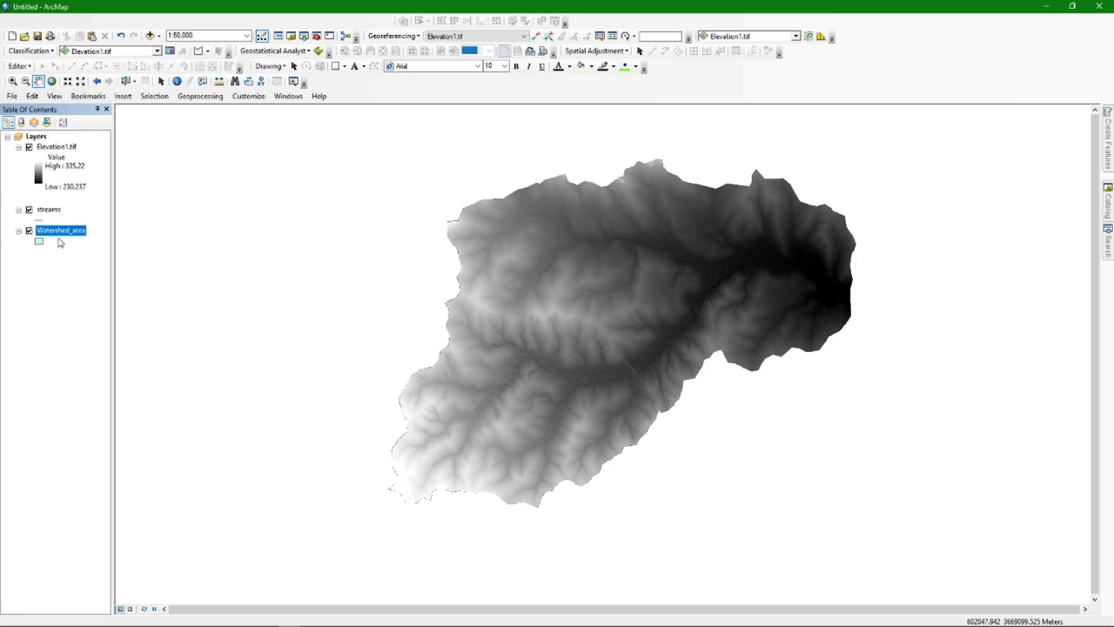
pyautogui.click(56, 147)
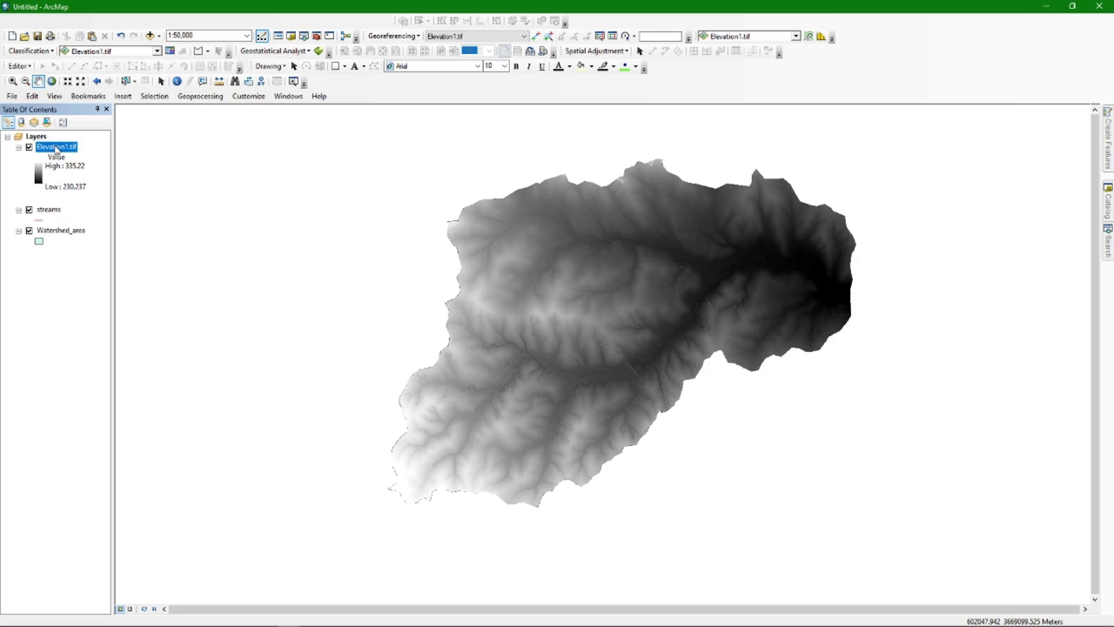
pyautogui.rightClick(55, 148)
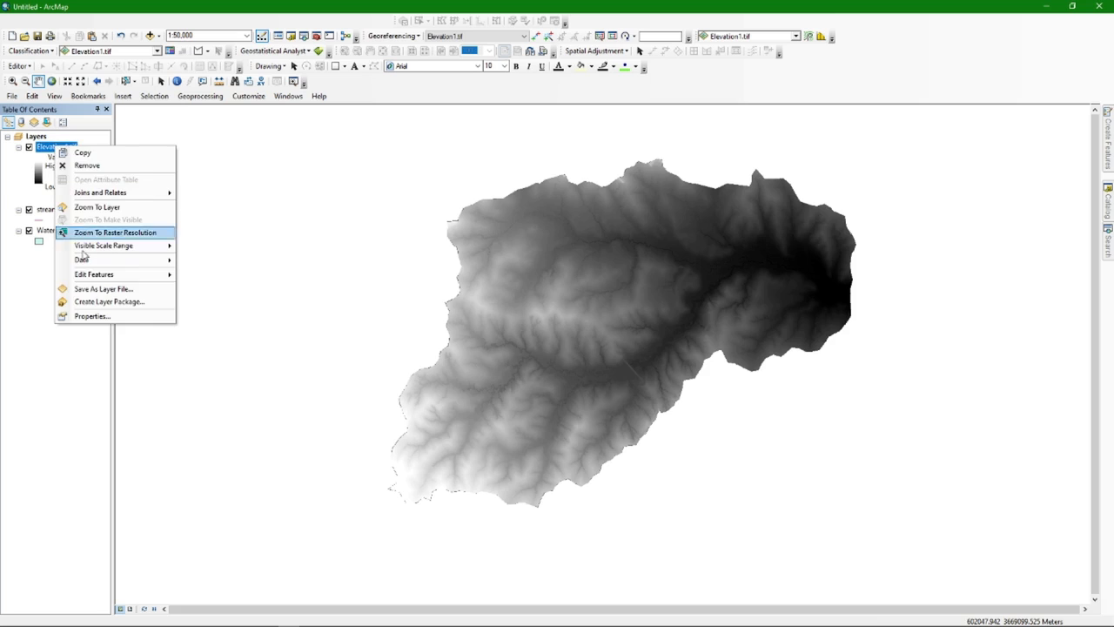
pyautogui.click(93, 316)
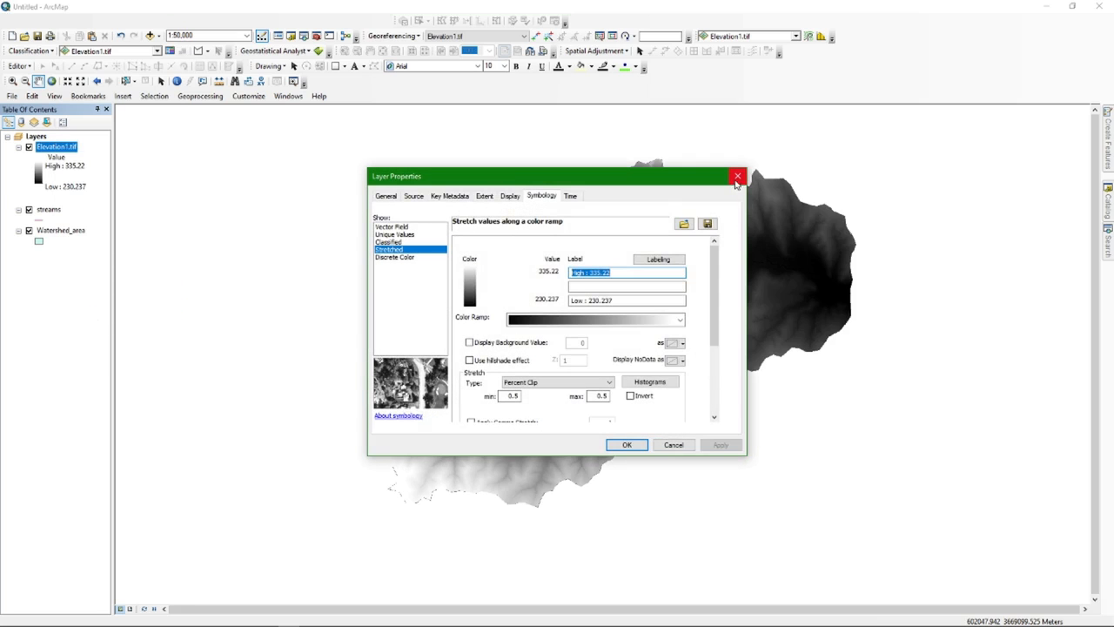
pyautogui.click(739, 173)
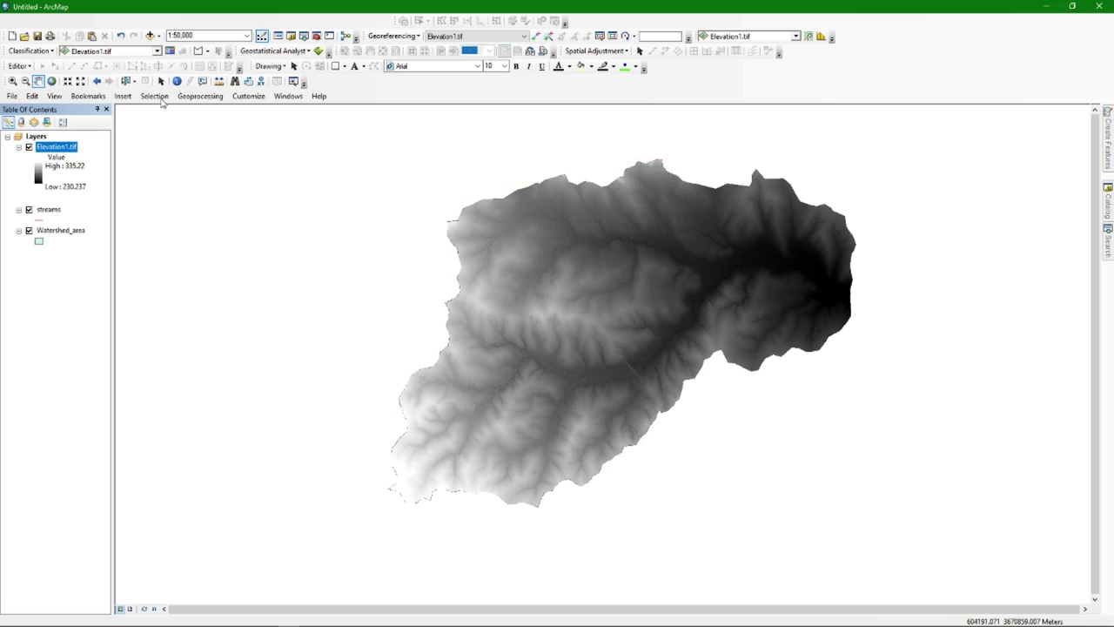
pyautogui.doubleClick(54, 152)
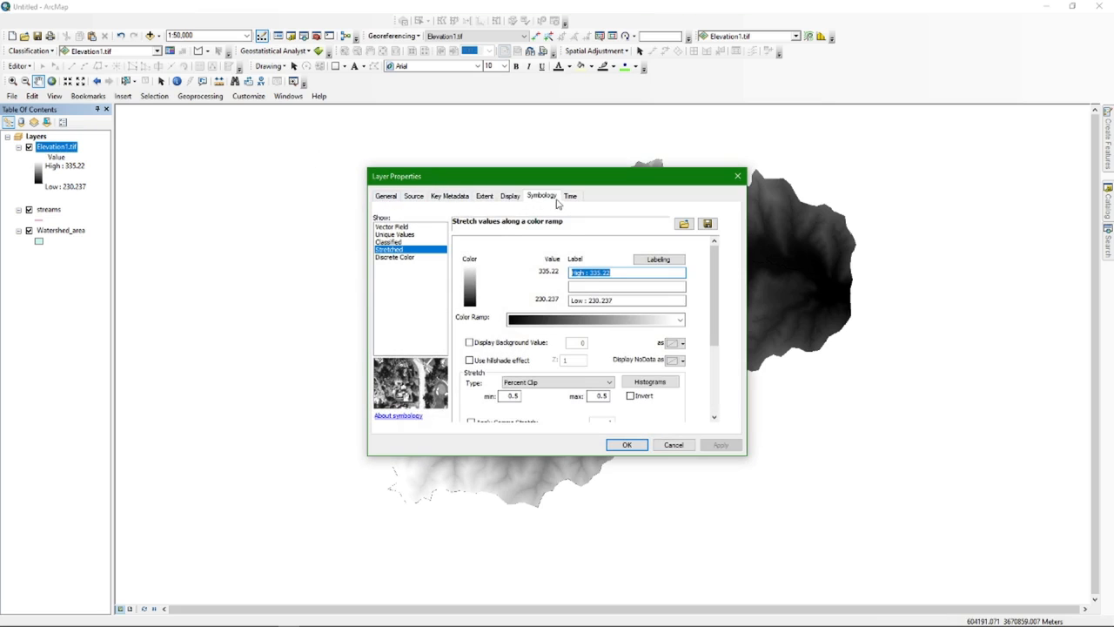
pyautogui.click(415, 197)
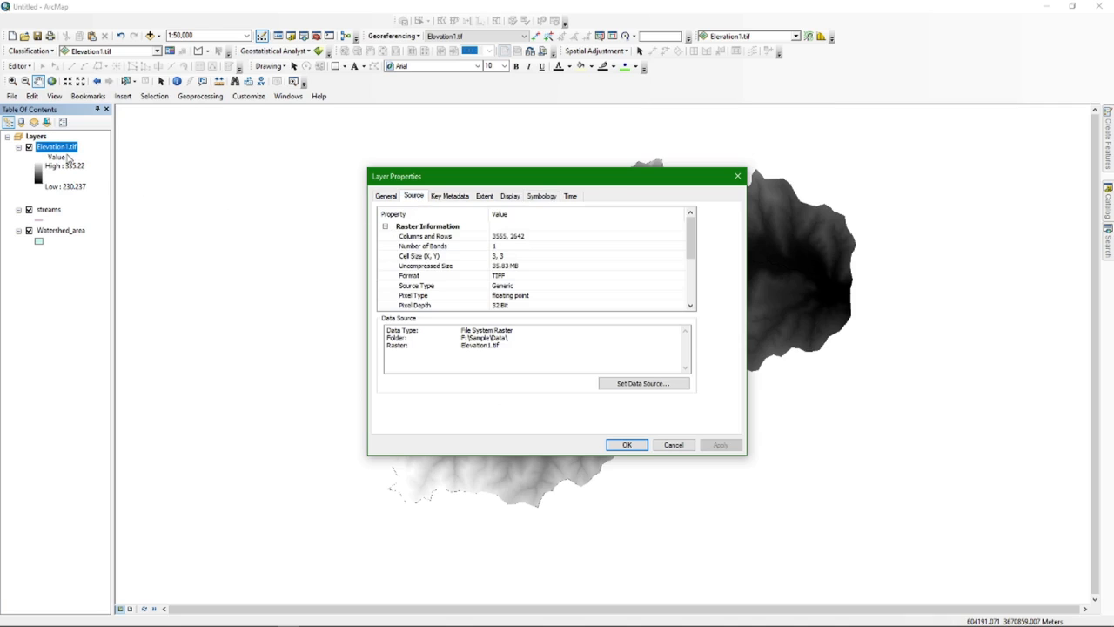
pyautogui.click(385, 227)
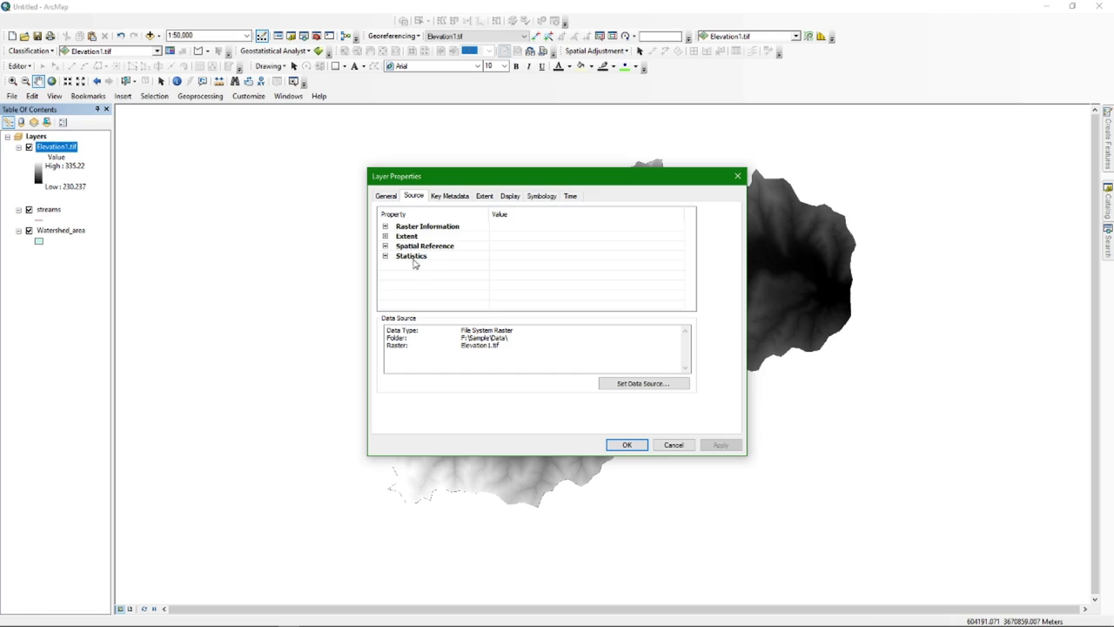
pyautogui.click(385, 227)
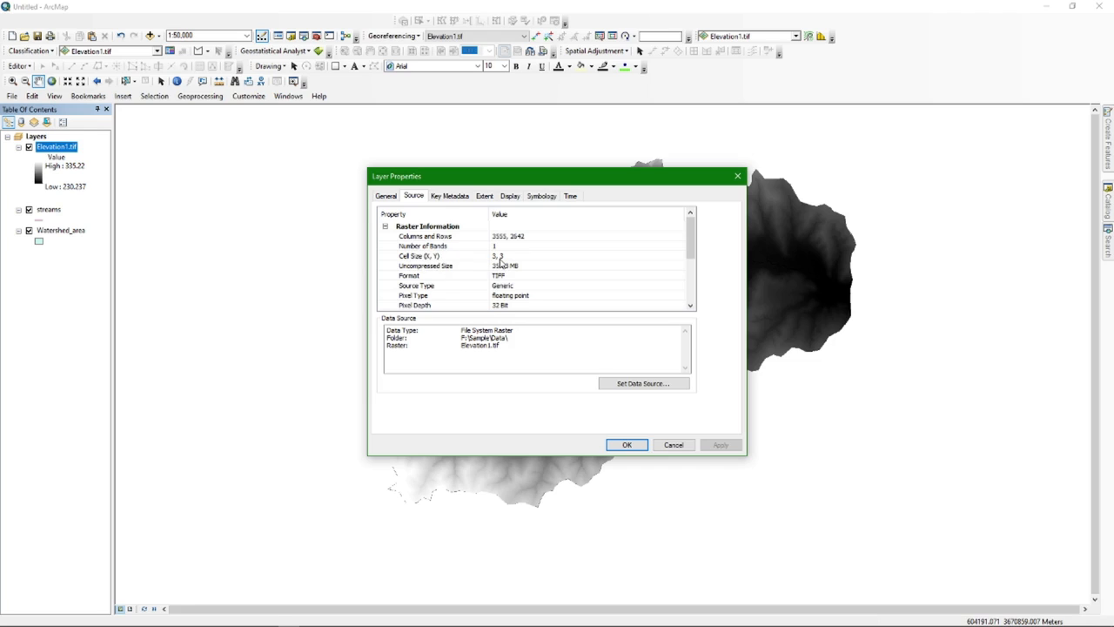
pyautogui.scroll(-1, 474, 275)
pyautogui.scroll(-2, 474, 275)
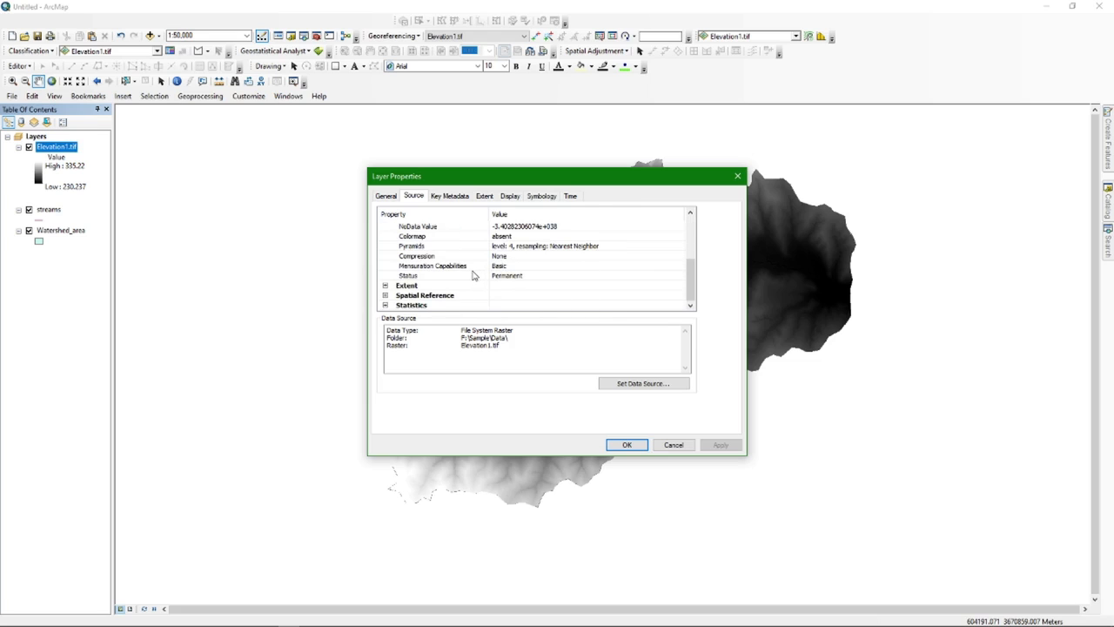
pyautogui.click(386, 295)
pyautogui.scroll(-2, 463, 280)
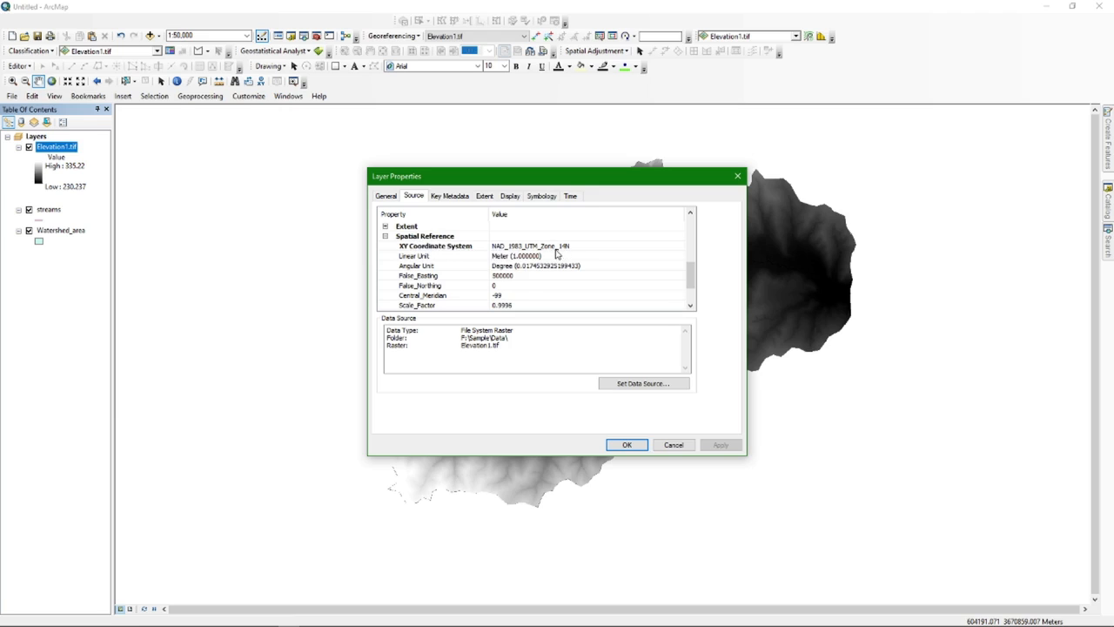
pyautogui.scroll(-2, 519, 282)
pyautogui.scroll(1, 519, 289)
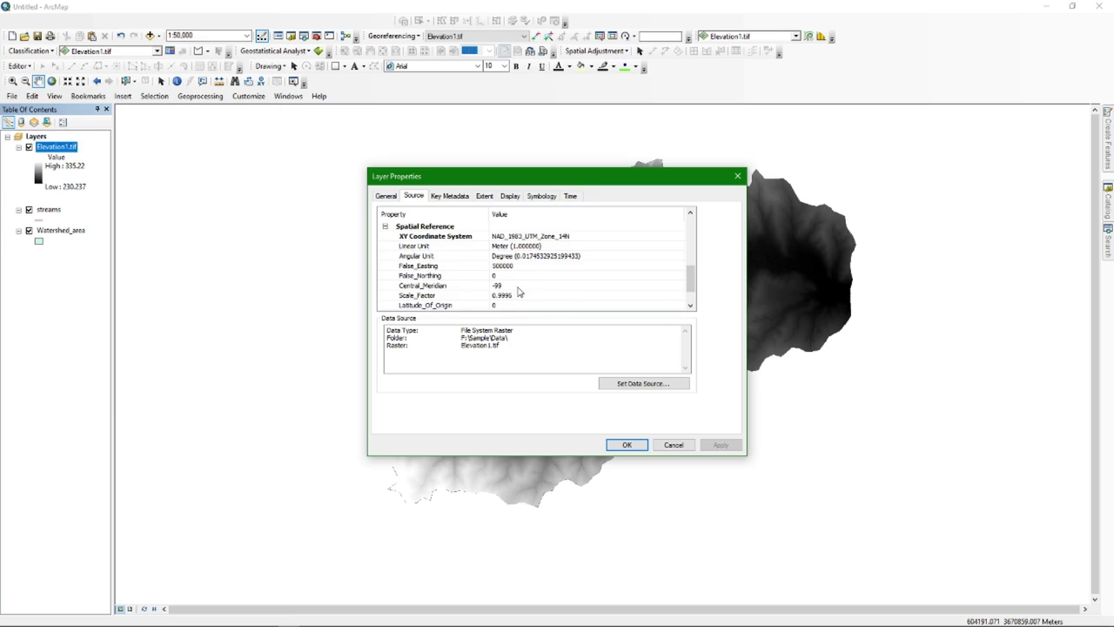
pyautogui.click(737, 176)
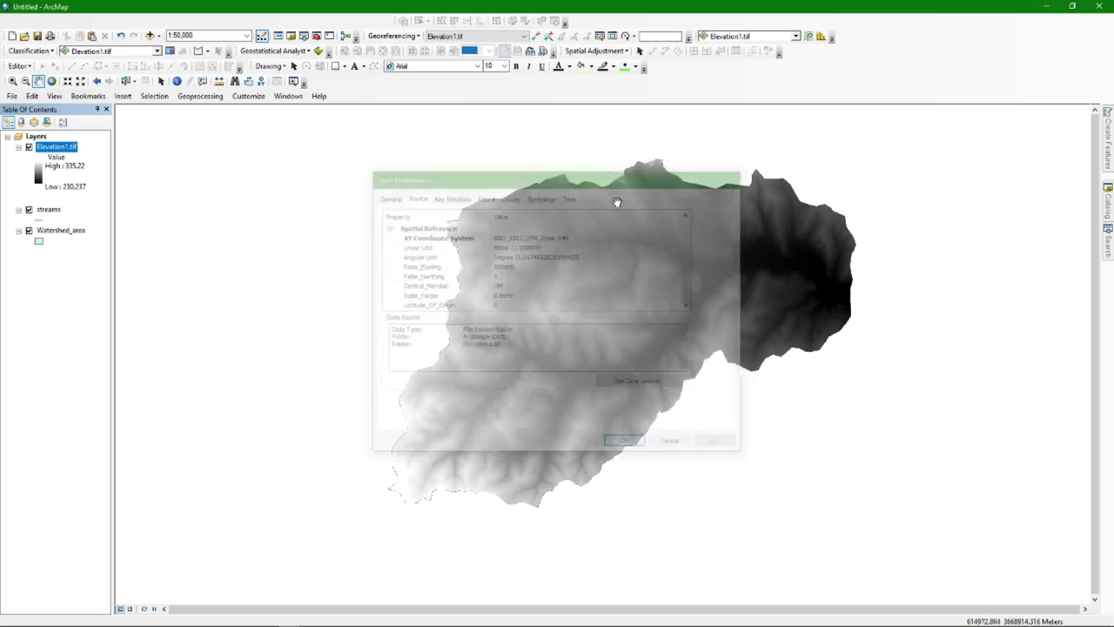
pyautogui.doubleClick(48, 211)
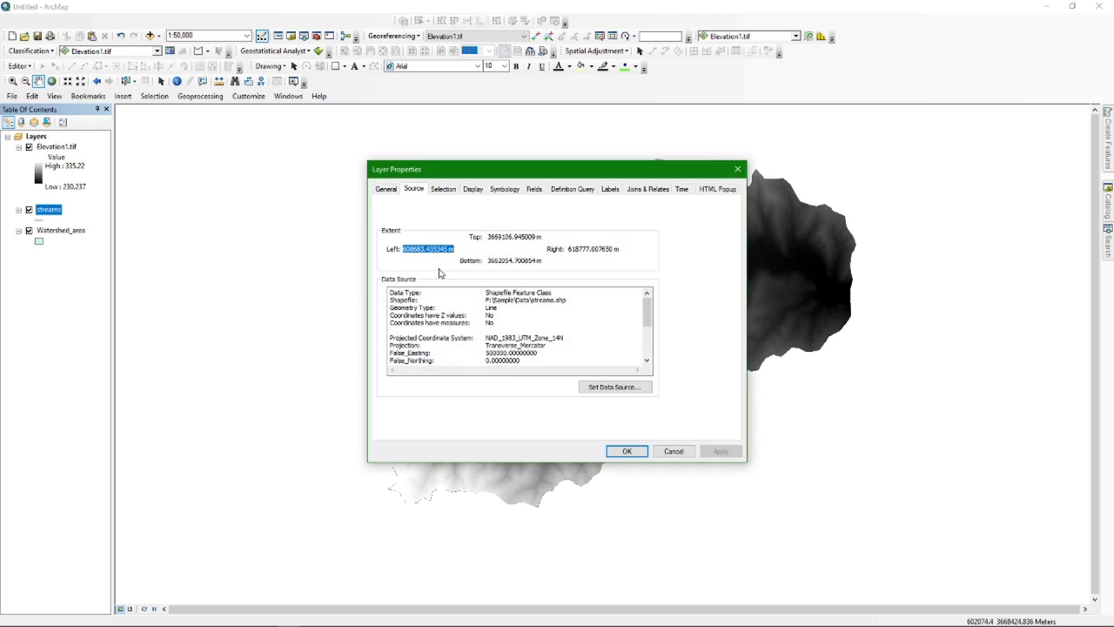
pyautogui.scroll(-1, 482, 314)
pyautogui.moveTo(484, 315); pyautogui.dragTo(564, 318)
pyautogui.scroll(1, 489, 322)
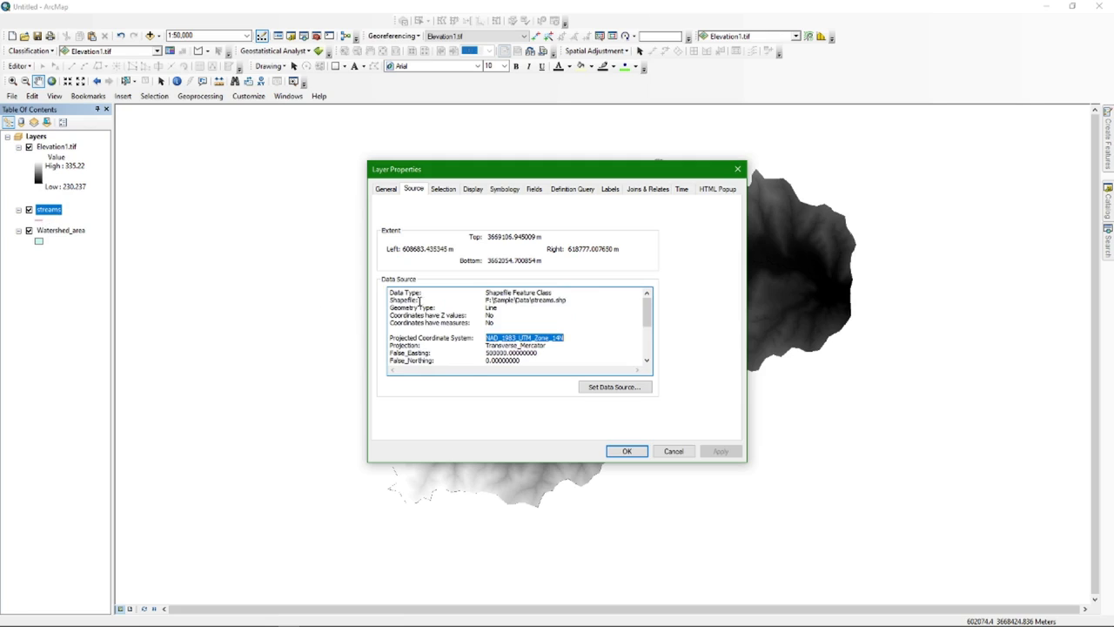
pyautogui.moveTo(391, 293); pyautogui.dragTo(552, 299)
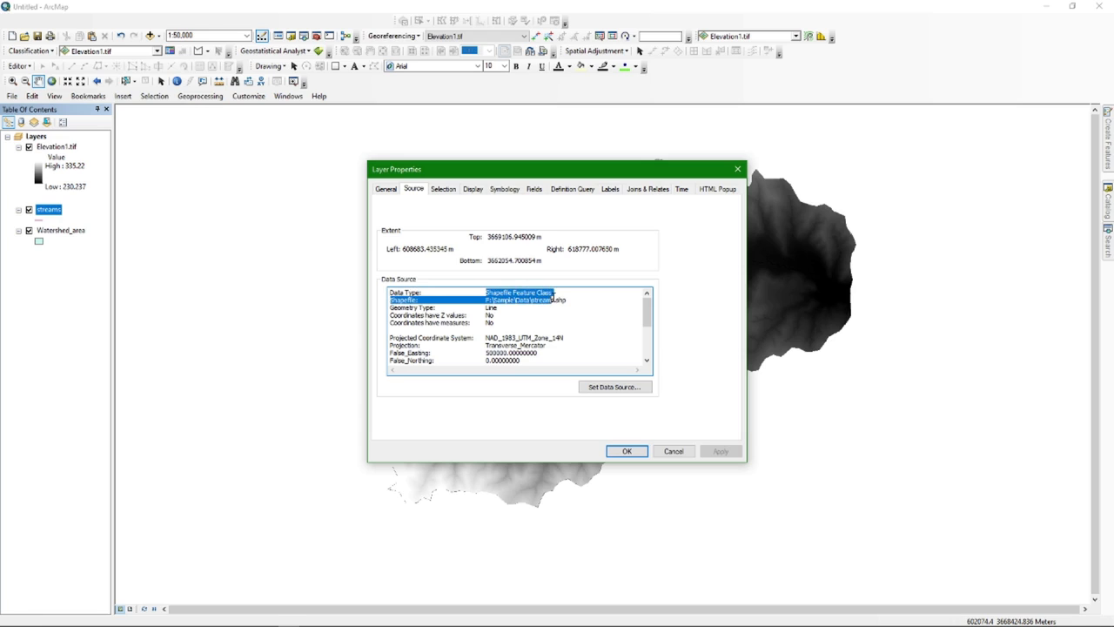
pyautogui.click(401, 307)
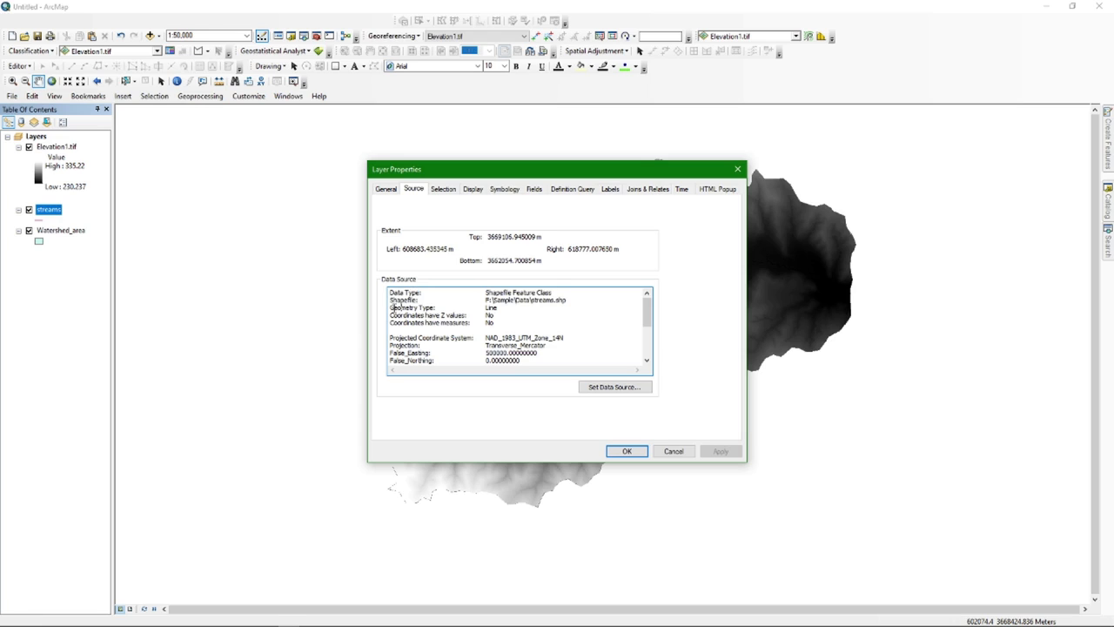
pyautogui.moveTo(485, 306); pyautogui.dragTo(500, 307)
pyautogui.click(735, 171)
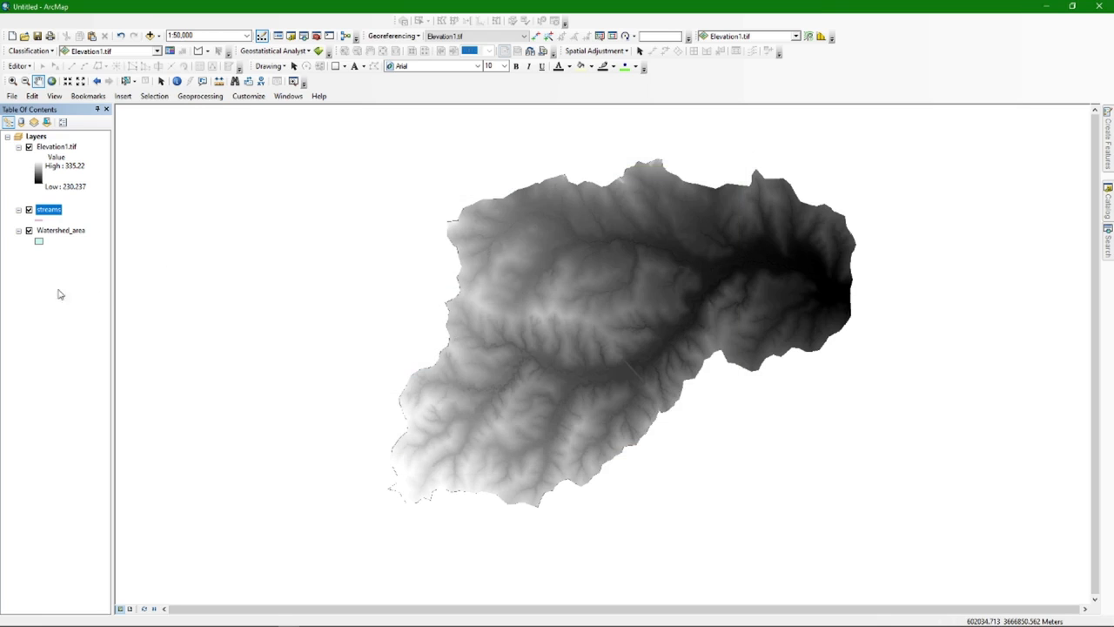
pyautogui.doubleClick(57, 231)
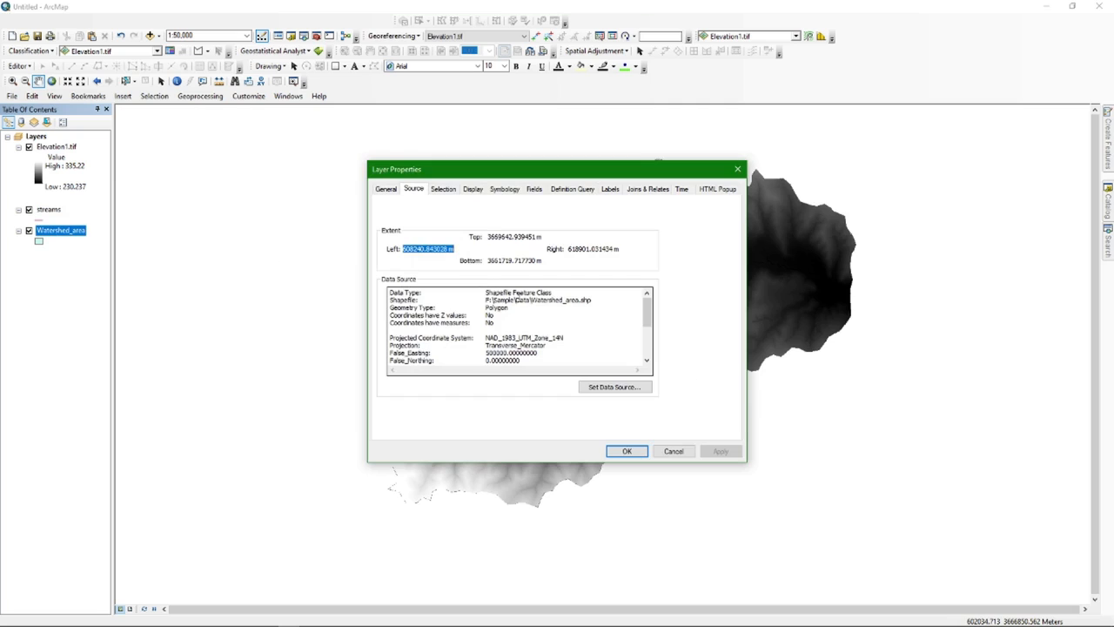
pyautogui.moveTo(390, 308); pyautogui.dragTo(432, 308)
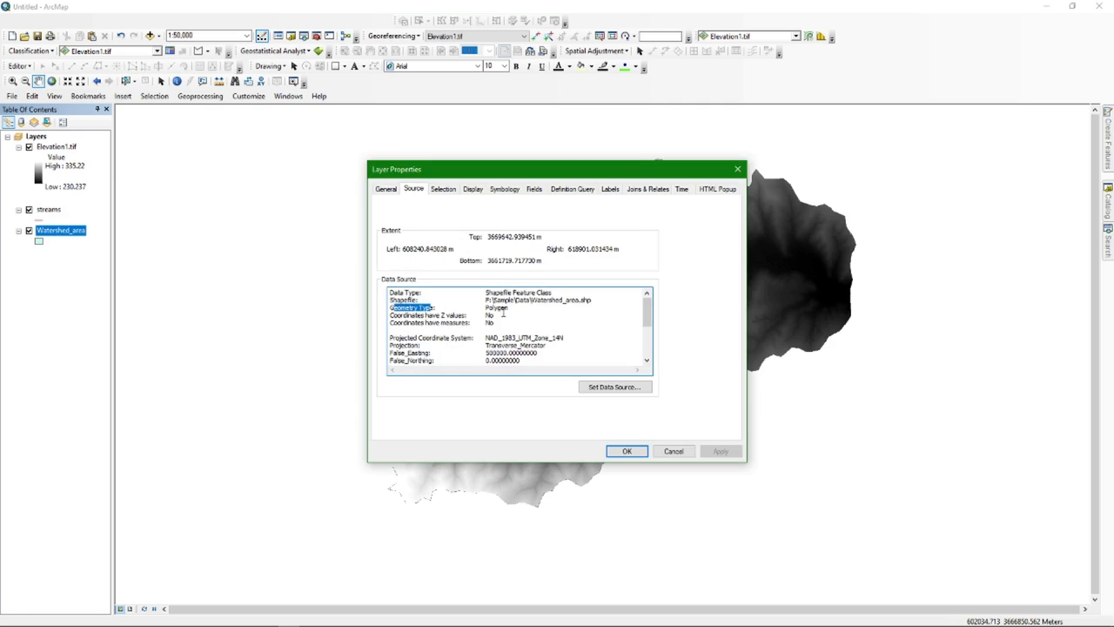
pyautogui.scroll(-1, 502, 313)
pyautogui.moveTo(484, 315); pyautogui.dragTo(562, 320)
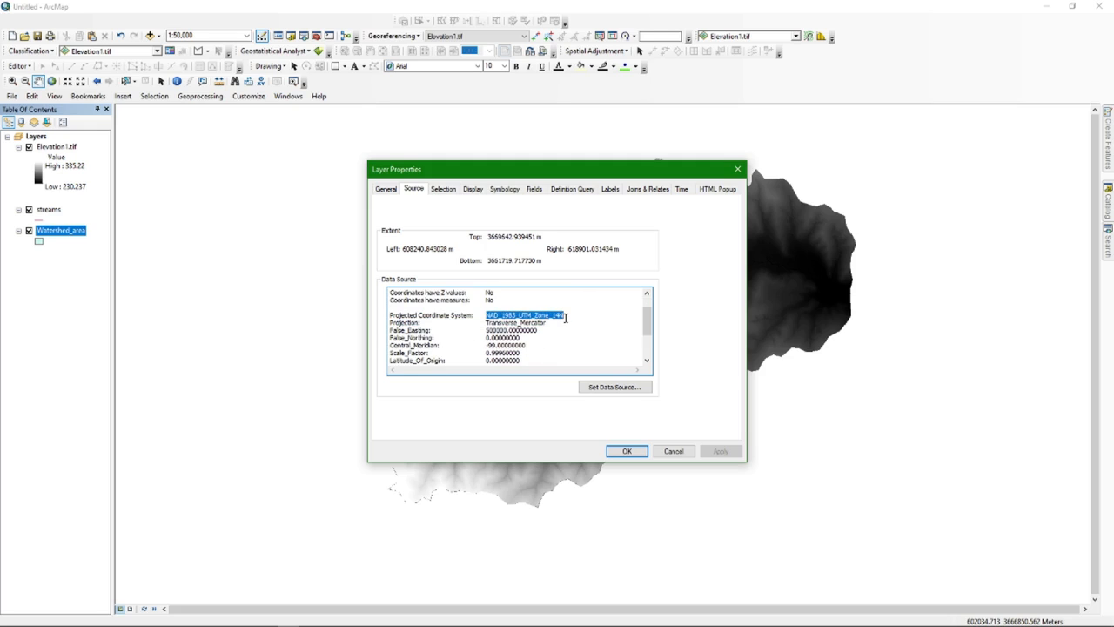
pyautogui.click(737, 169)
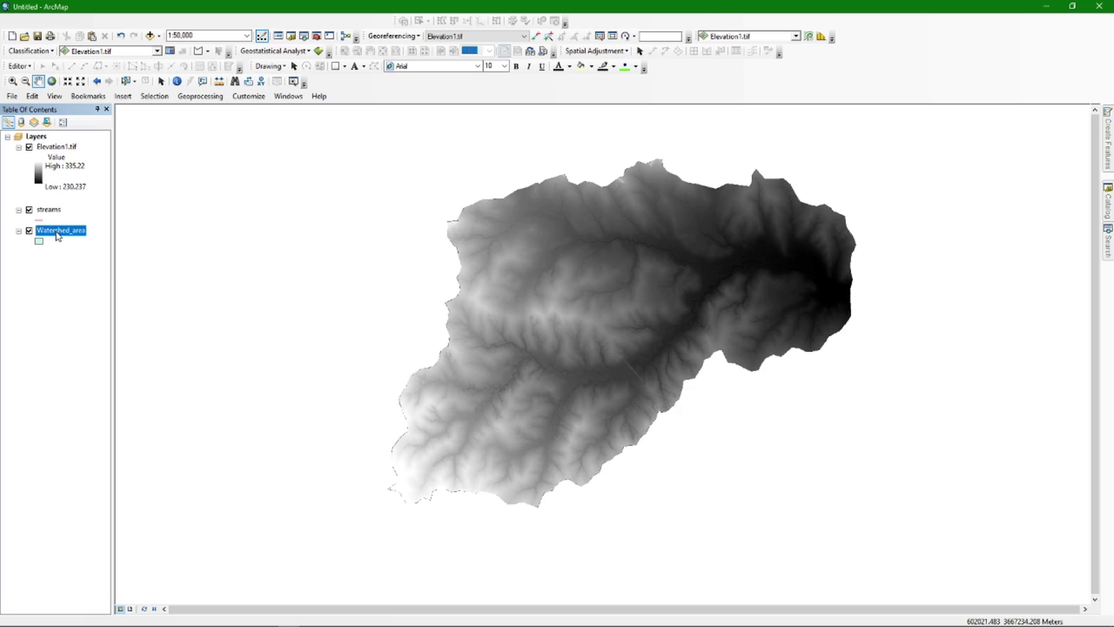
pyautogui.keyDown('ctrl'); pyautogui.click(55, 148); pyautogui.keyUp('ctrl')
# Move Elevation1.tif below streams, hide both layers, and open the Watershed_area symbol options
pyautogui.moveTo(56, 153); pyautogui.dragTo(60, 221)
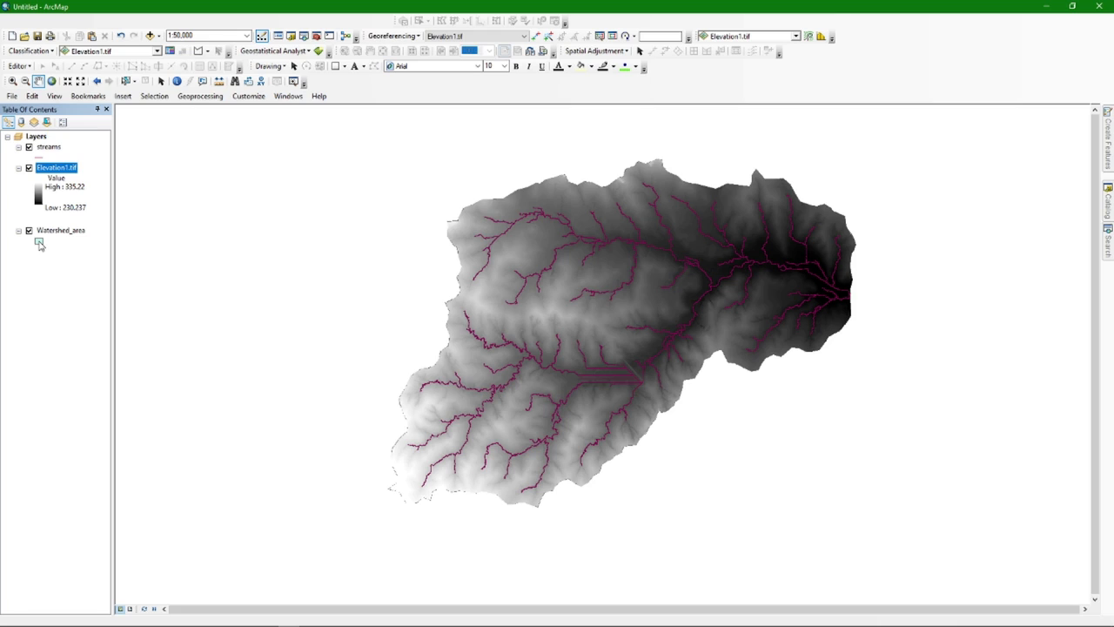
pyautogui.click(29, 168)
pyautogui.click(28, 147)
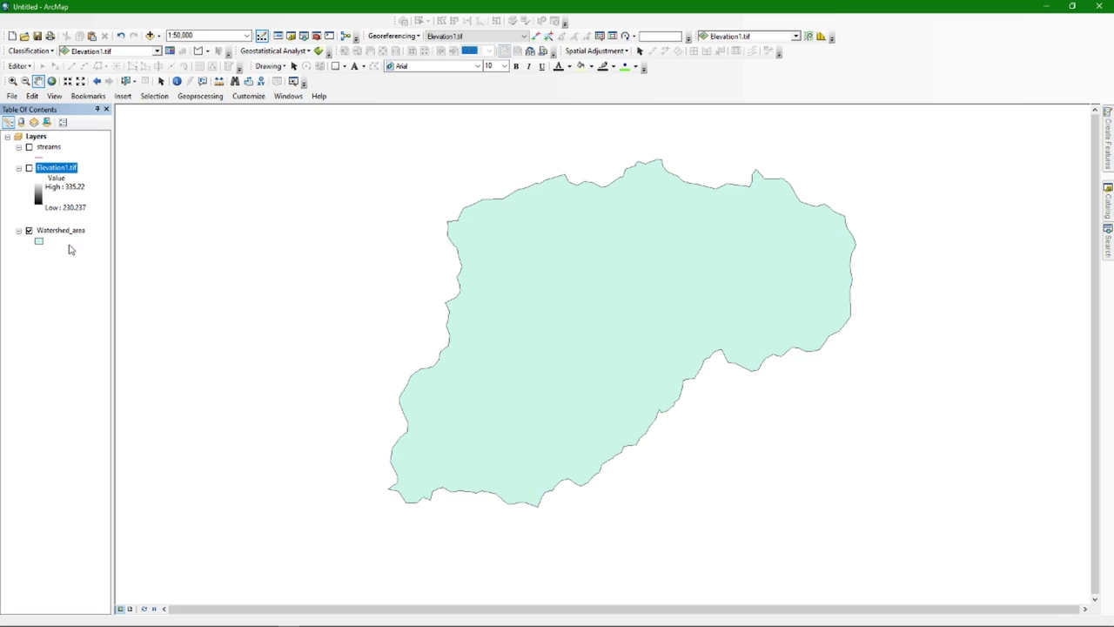
pyautogui.moveTo(619, 299); pyautogui.dragTo(587, 310)
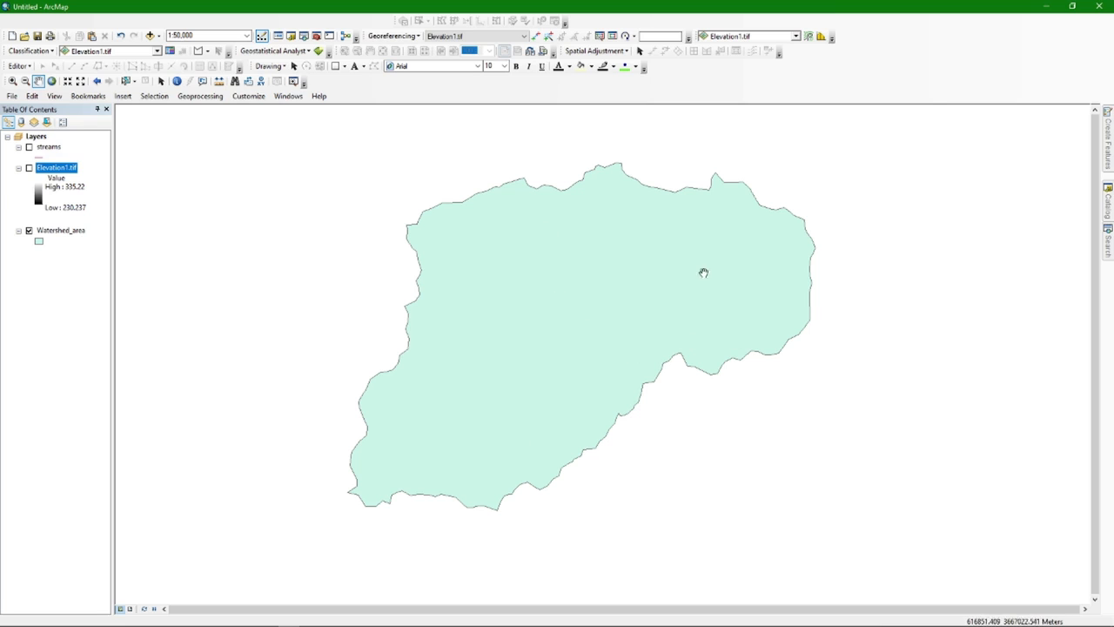
pyautogui.click(39, 244)
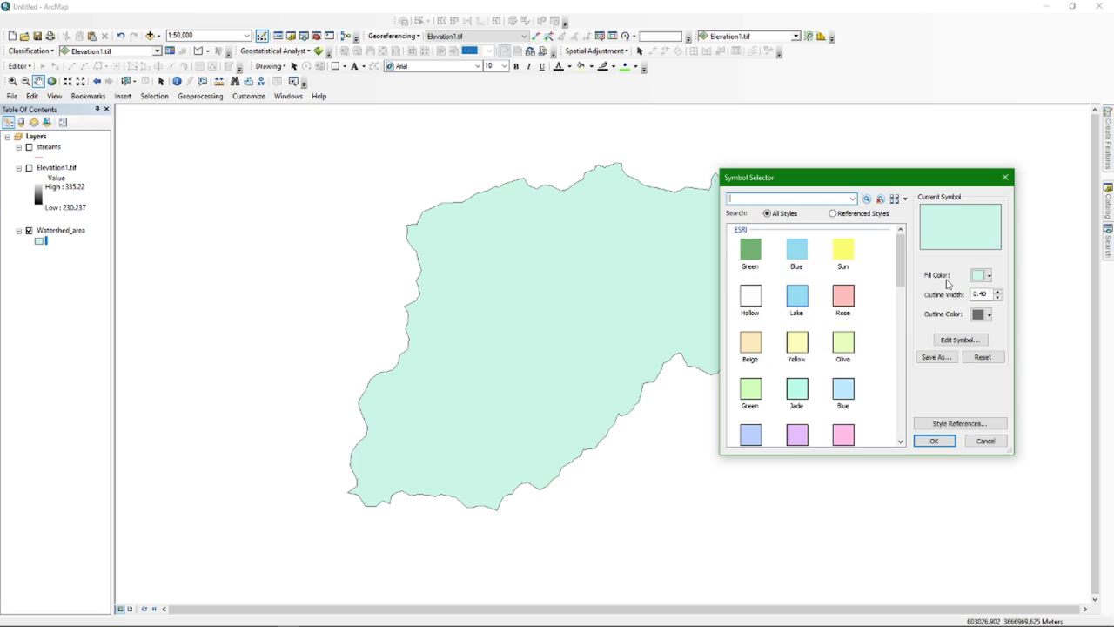
# Give Watershed_area no fill and a black outline of width 3
pyautogui.click(980, 276)
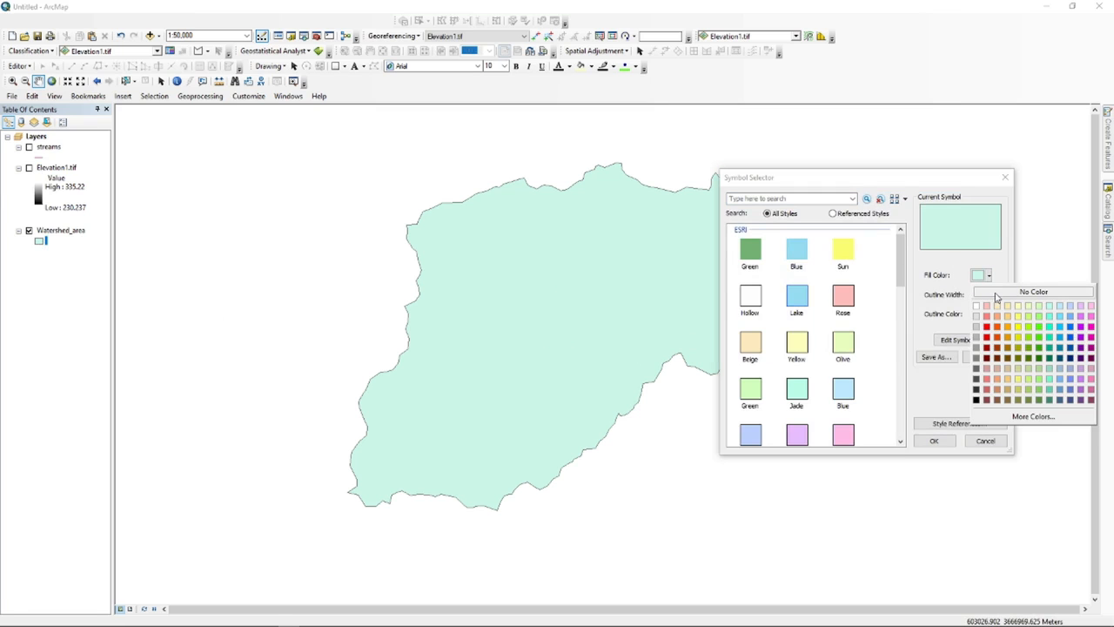
pyautogui.click(998, 293)
pyautogui.click(998, 292)
pyautogui.click(999, 293)
pyautogui.click(998, 294)
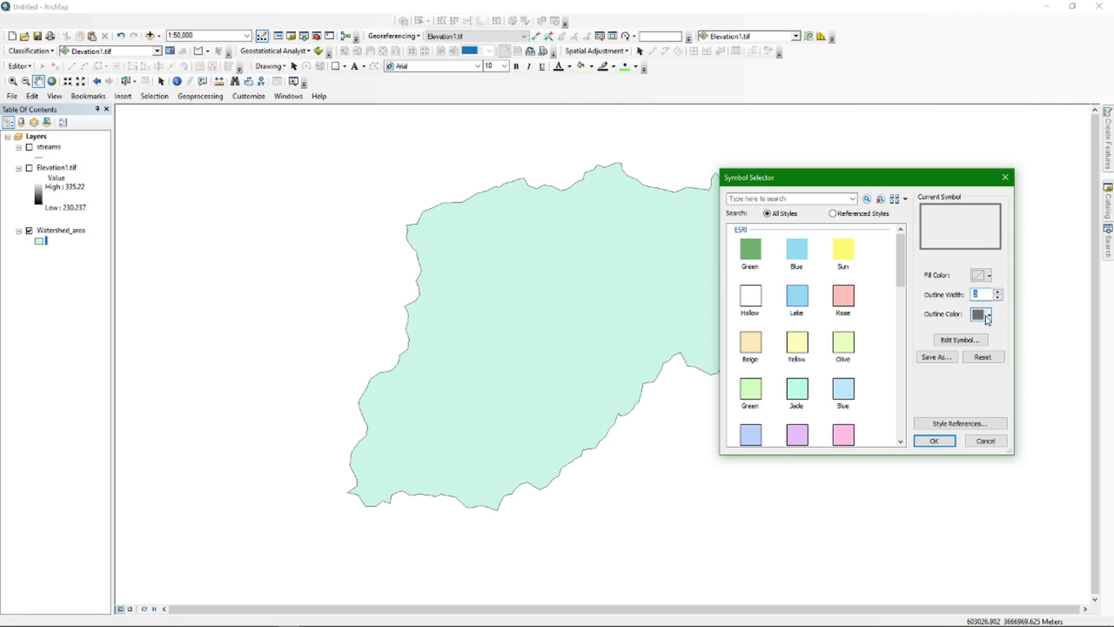
pyautogui.click(986, 315)
pyautogui.click(977, 437)
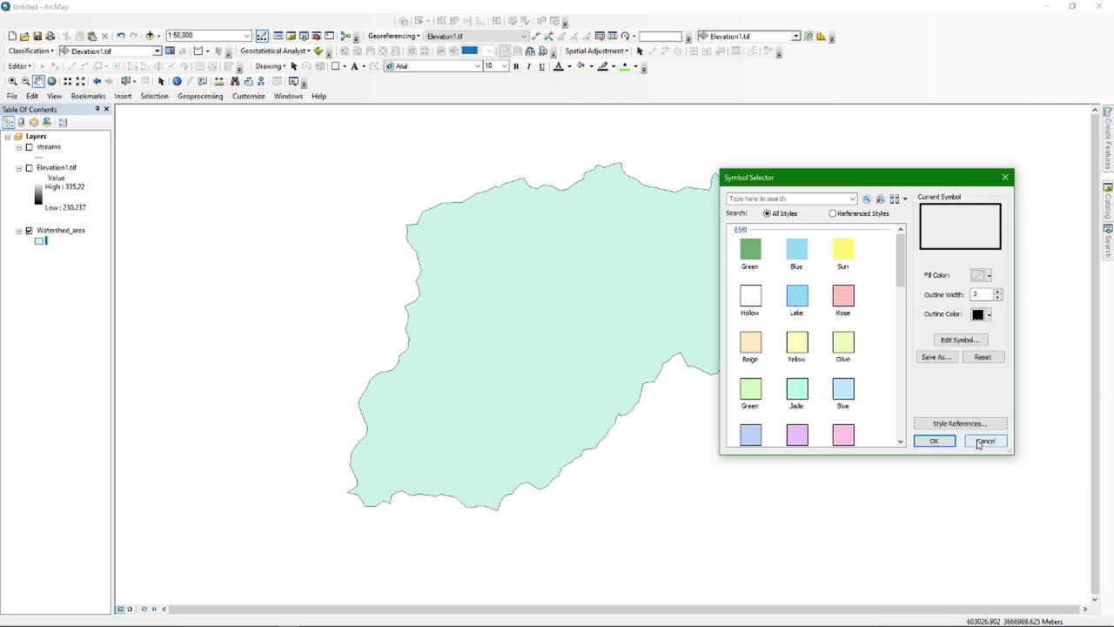
pyautogui.click(933, 441)
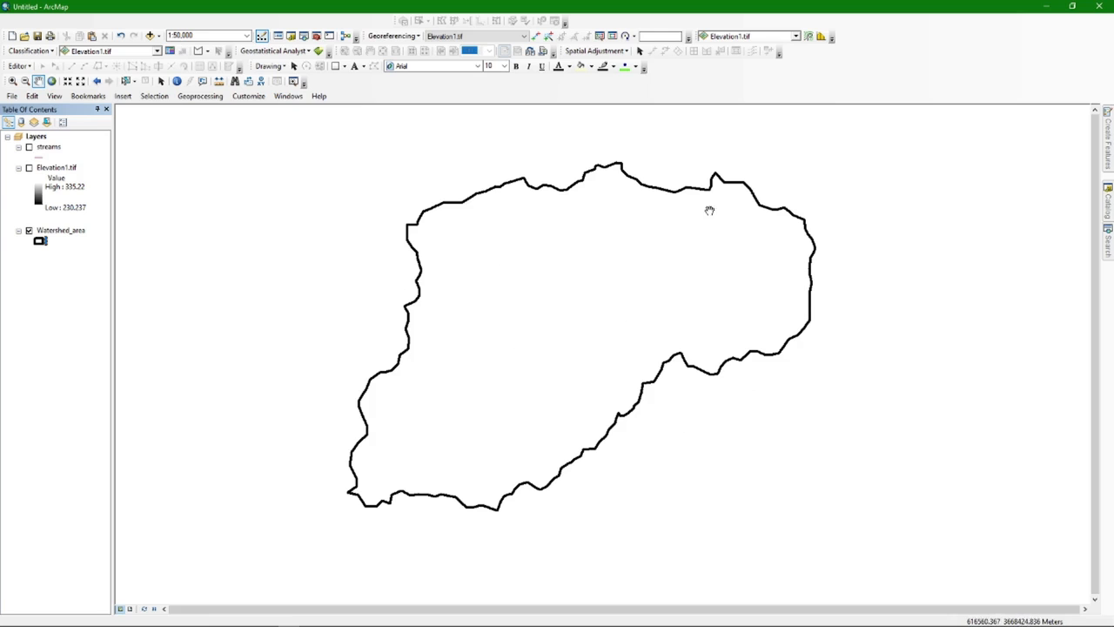
# Turn Elevation1.tif back on and zoom in on the grayscale raster inside the watershed
pyautogui.click(29, 168)
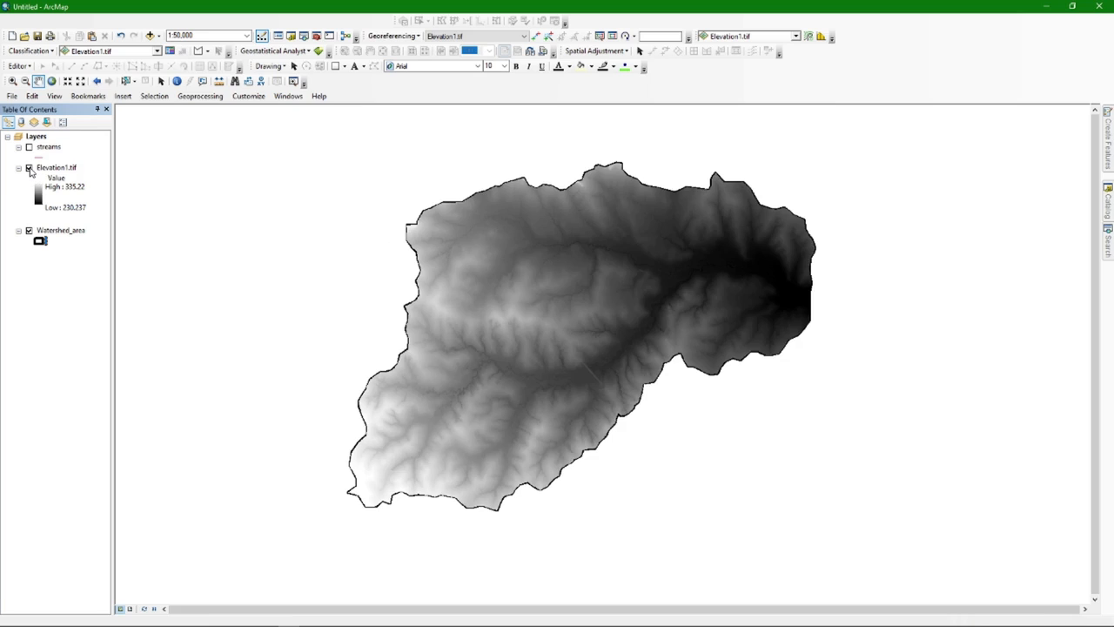
pyautogui.moveTo(515, 310); pyautogui.dragTo(470, 311)
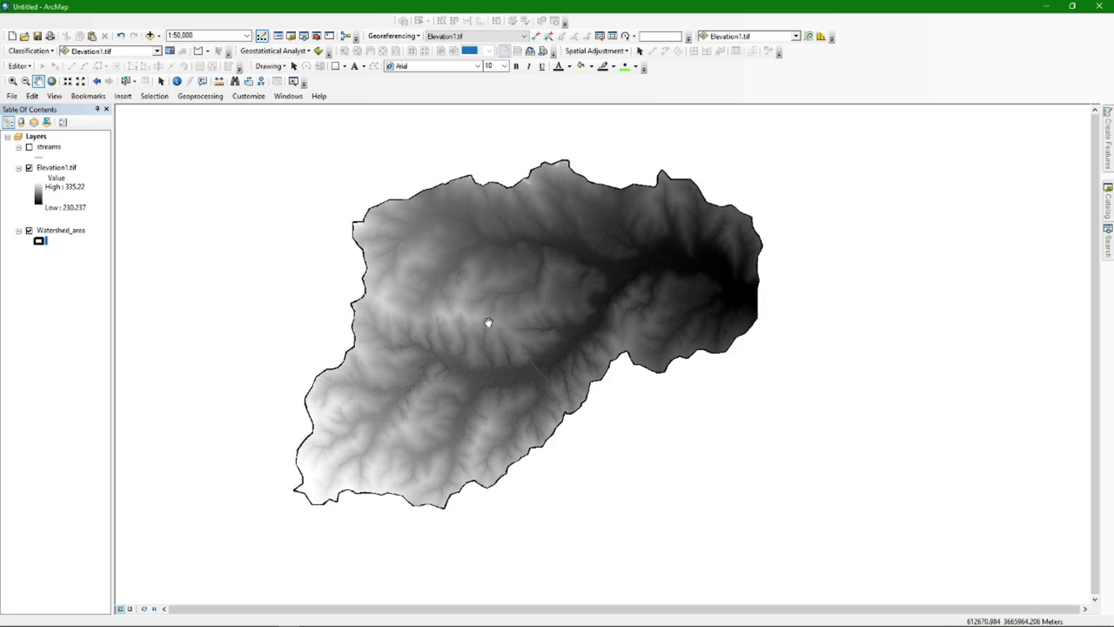
pyautogui.scroll(1, 615, 276)
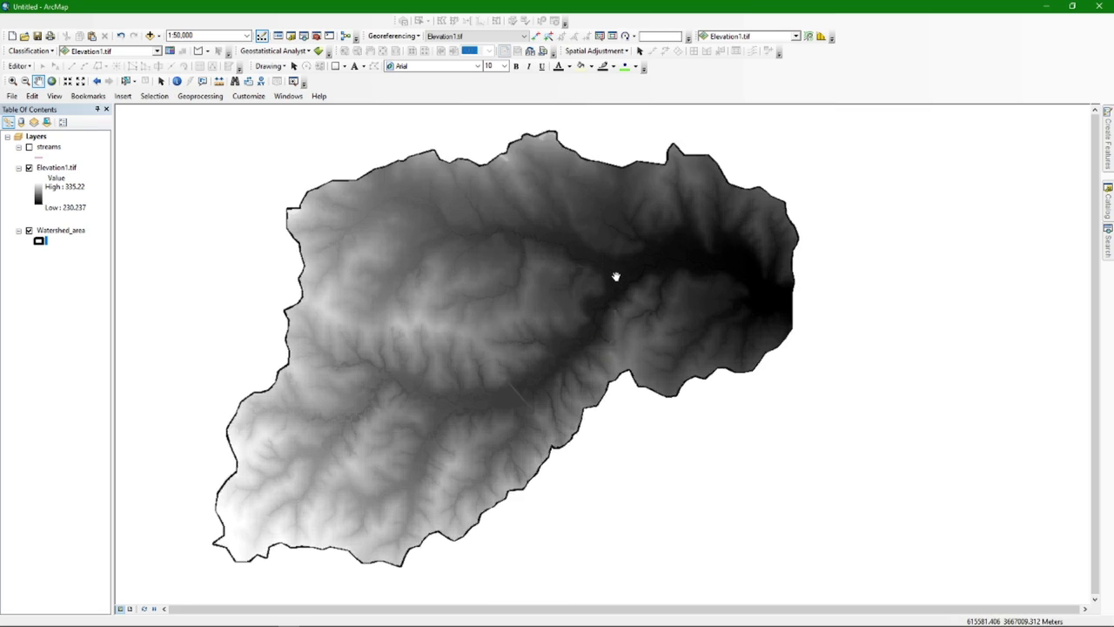
pyautogui.scroll(5, 609, 274)
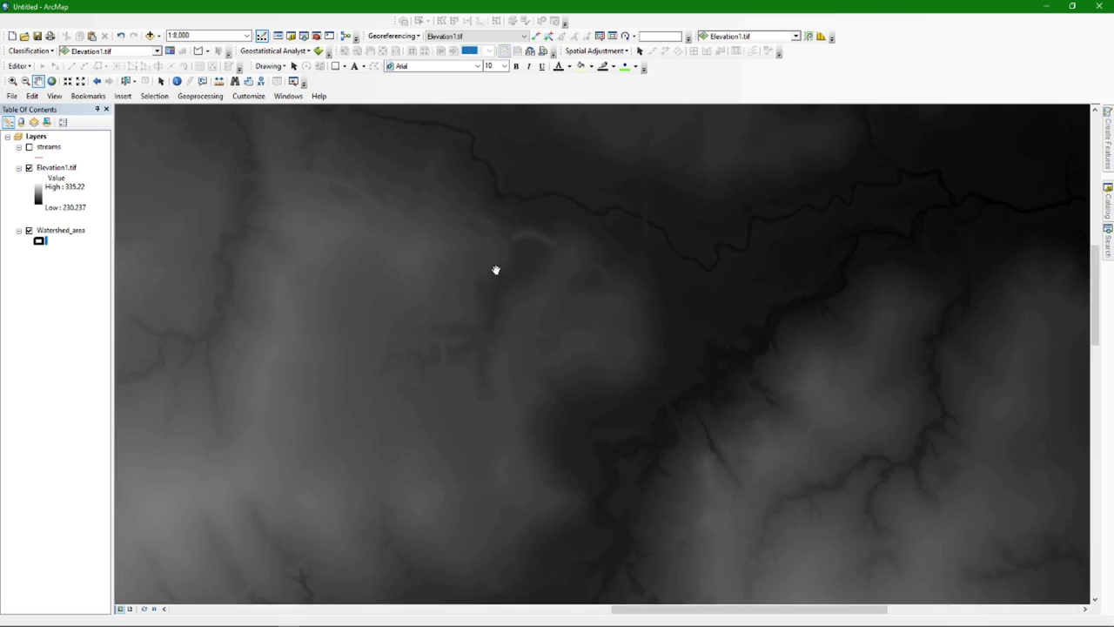
pyautogui.scroll(4, 496, 270)
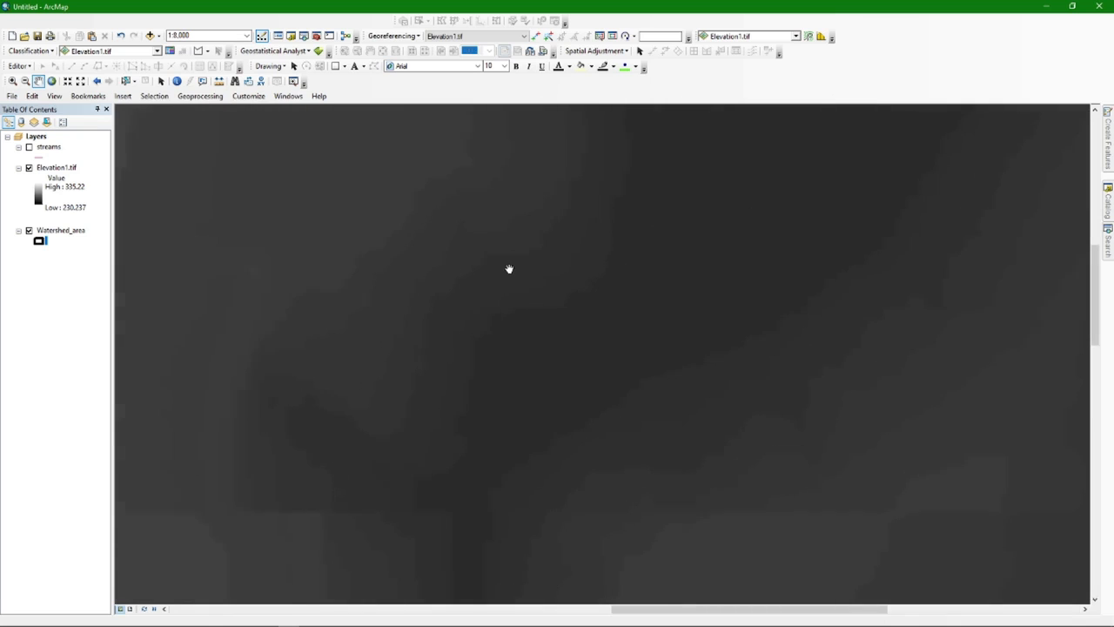
pyautogui.scroll(4, 509, 269)
pyautogui.scroll(2, 478, 276)
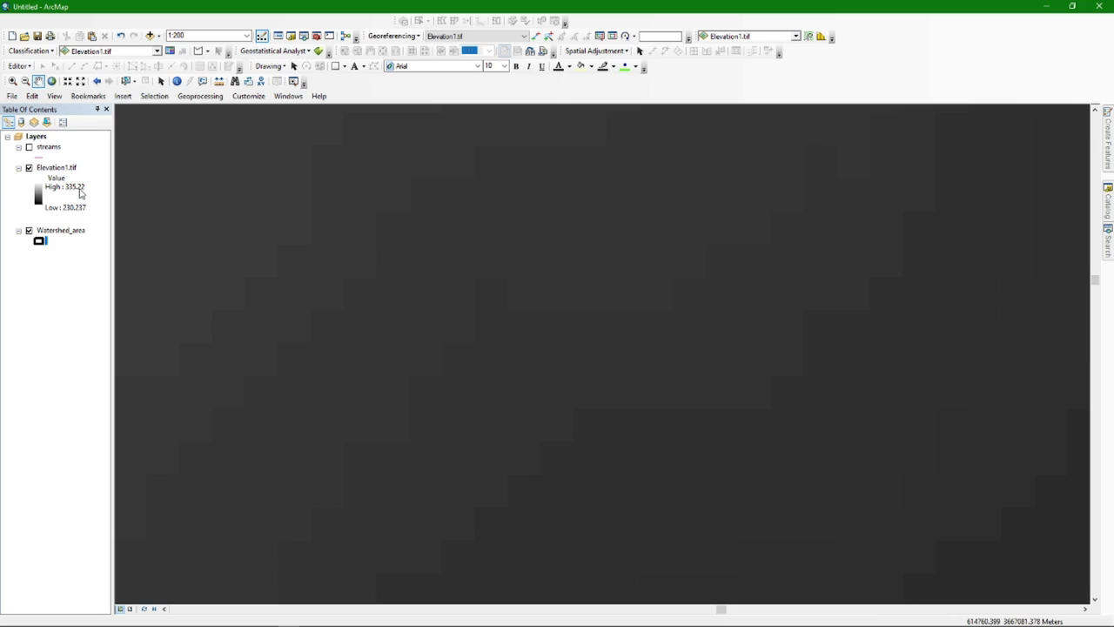
pyautogui.scroll(5, 524, 315)
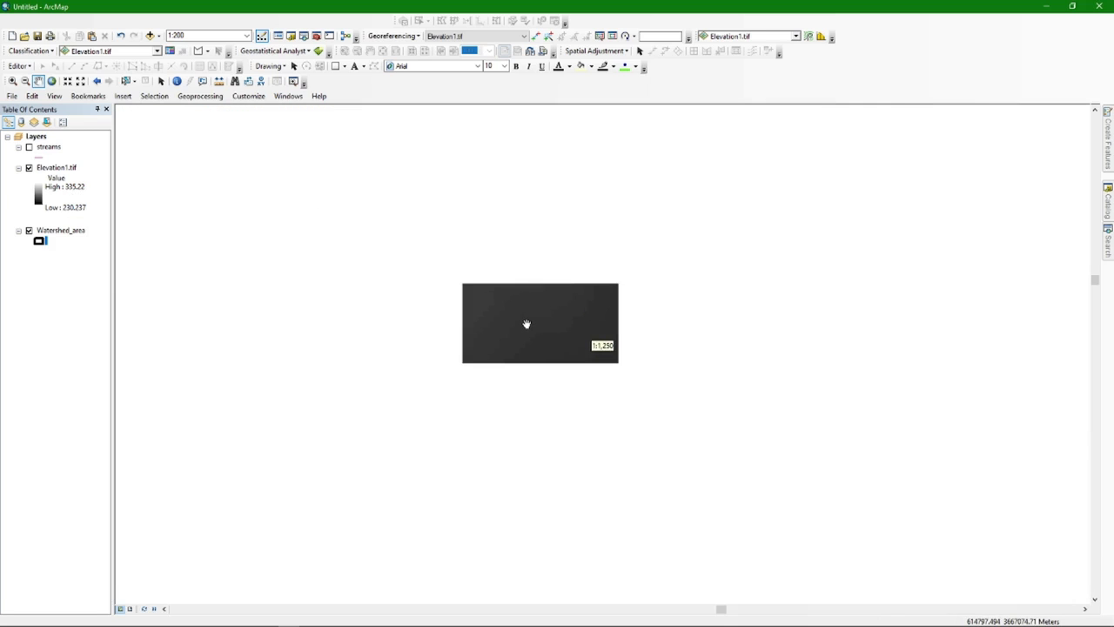
pyautogui.scroll(3, 526, 324)
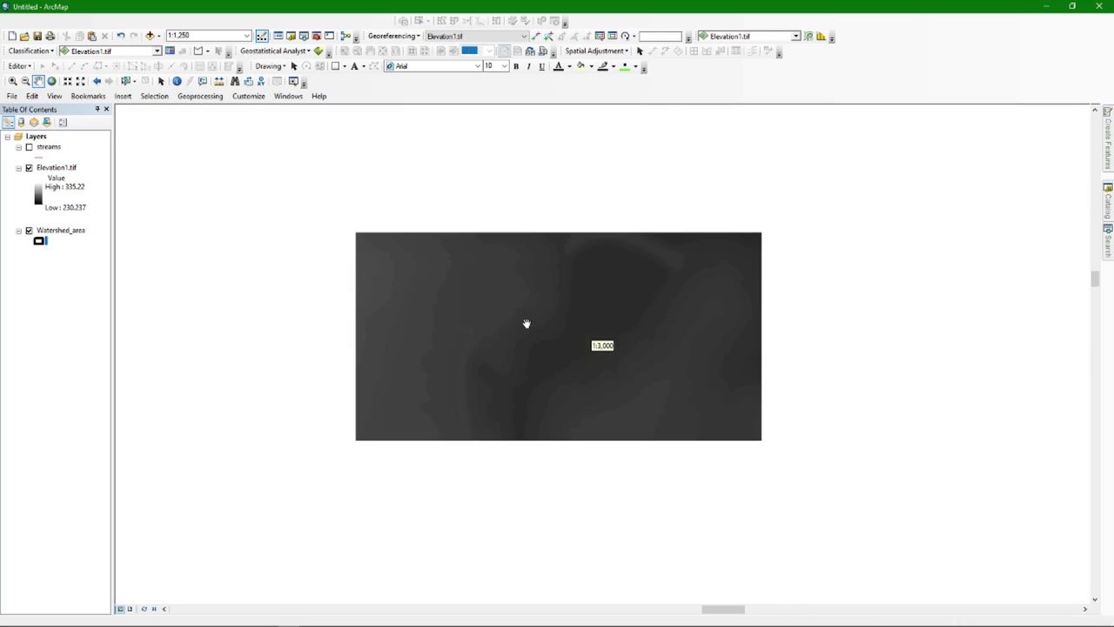
pyautogui.scroll(2, 526, 323)
pyautogui.scroll(6, 525, 320)
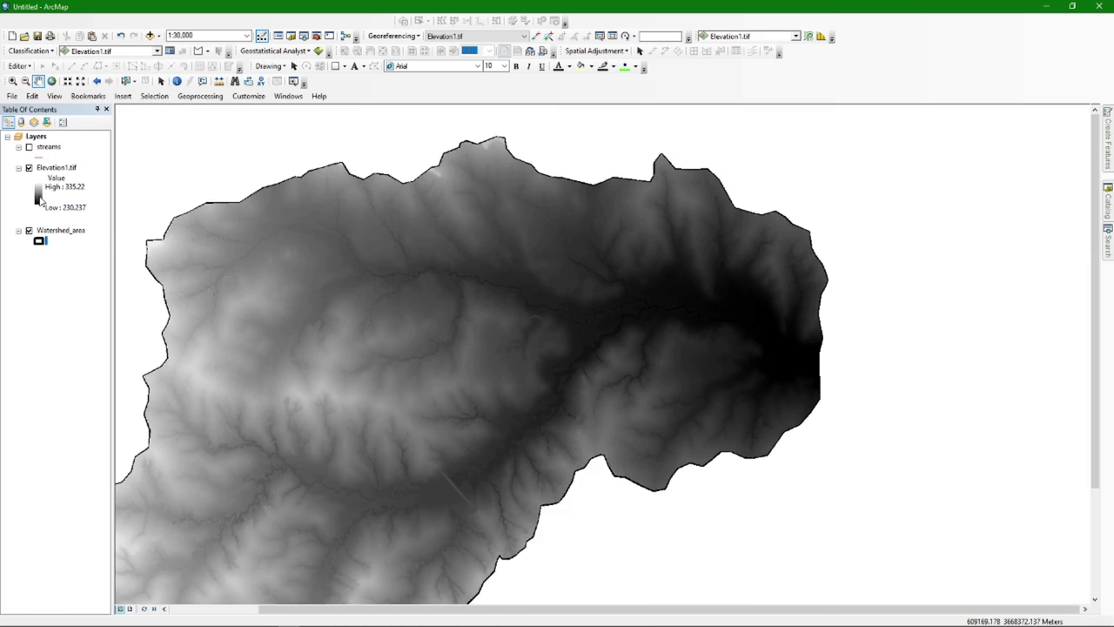
# Recolour Elevation1.tif with the yellow-to-brown colour ramp and recentre on the watershed
pyautogui.click(39, 198)
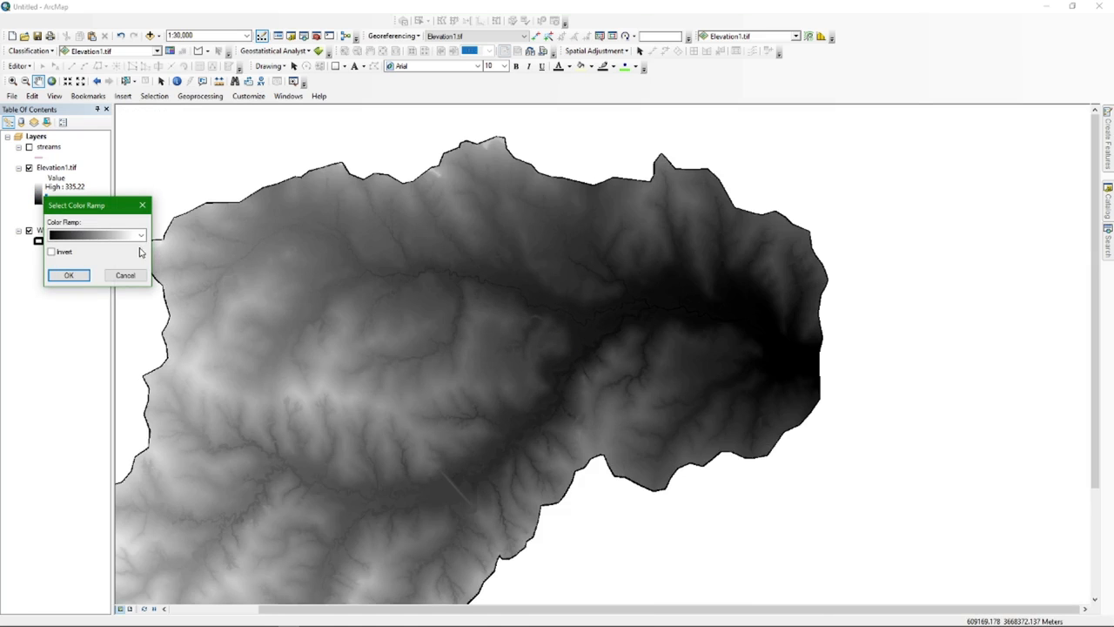
pyautogui.click(142, 205)
pyautogui.moveTo(428, 306); pyautogui.dragTo(523, 292)
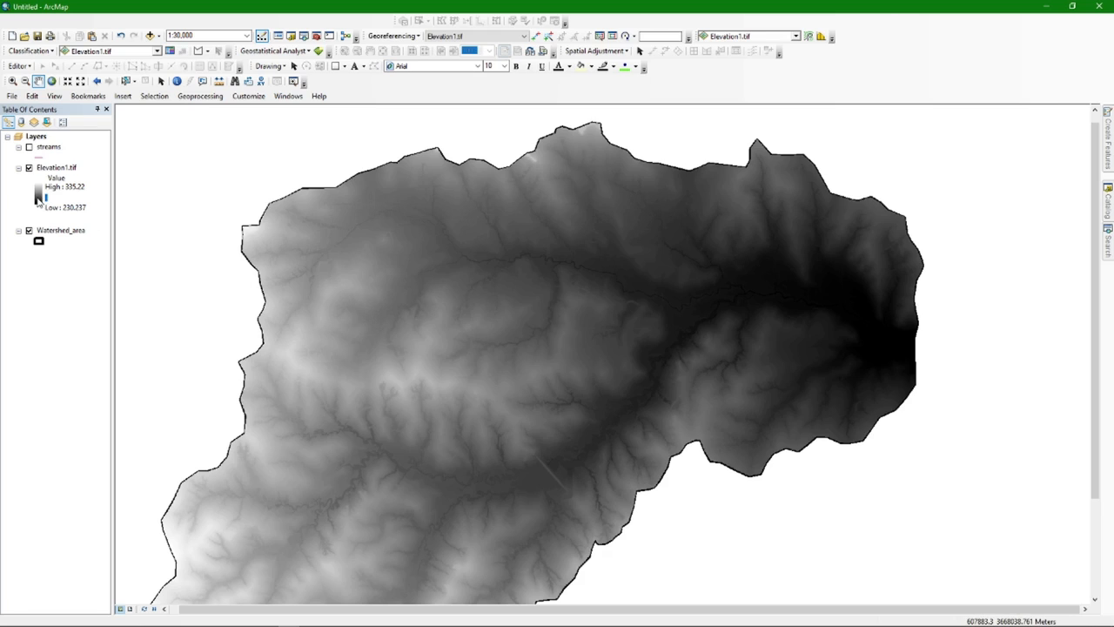
pyautogui.click(39, 200)
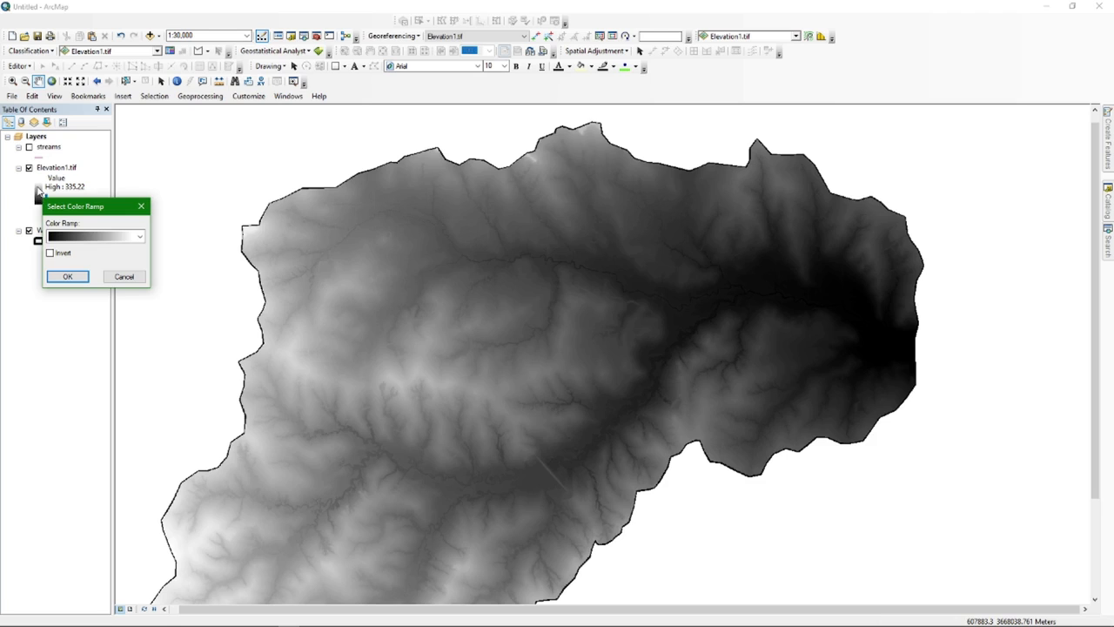
pyautogui.click(139, 235)
pyautogui.scroll(7, 133, 289)
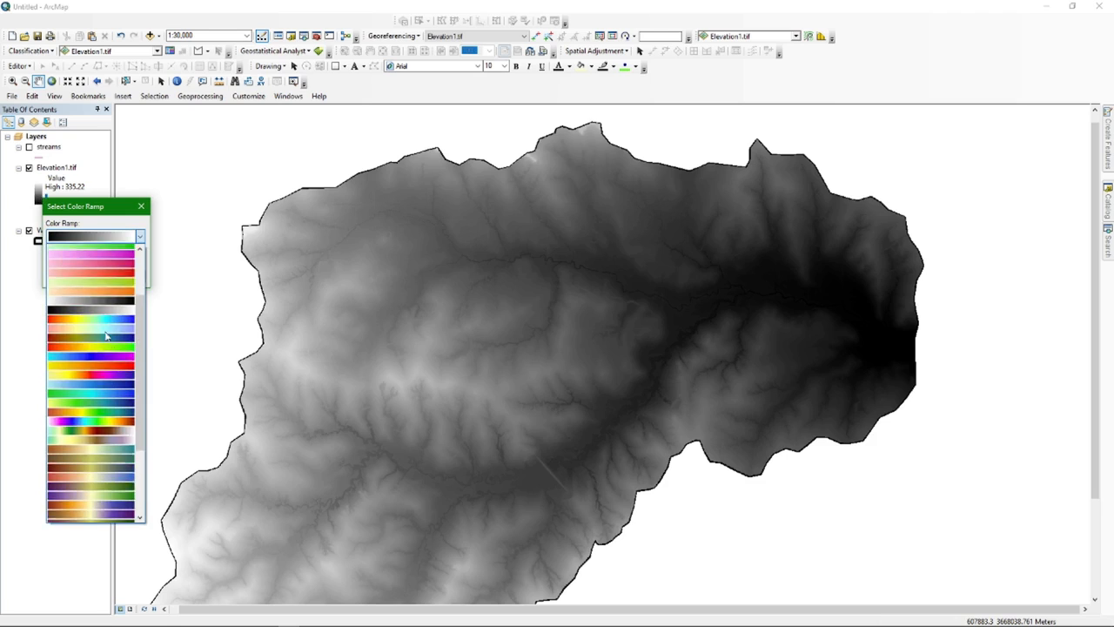
pyautogui.click(114, 252)
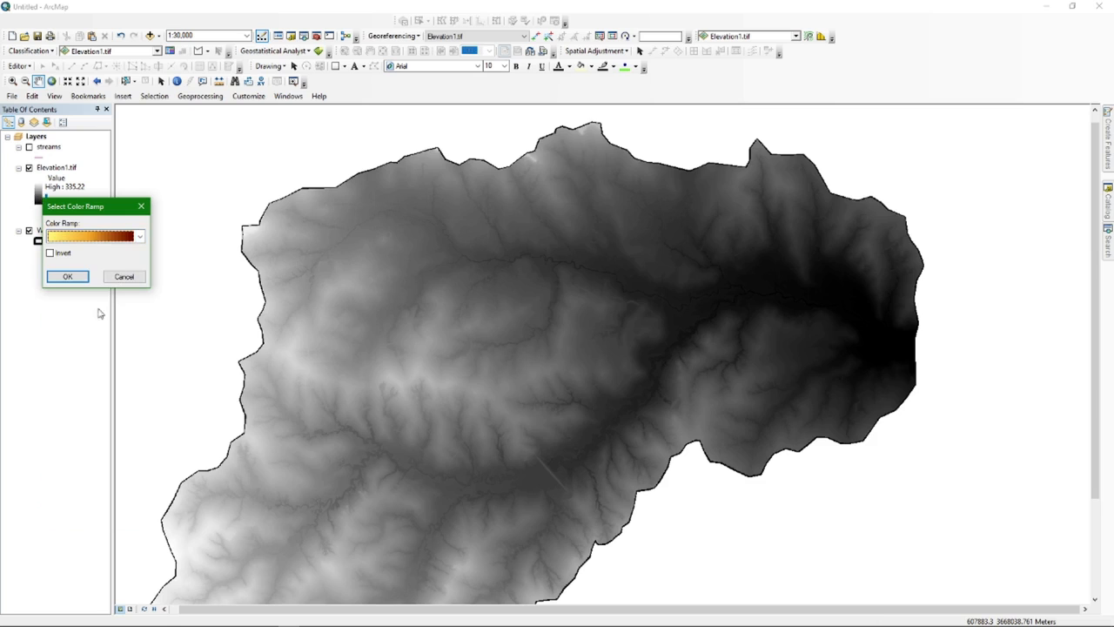
pyautogui.click(74, 278)
pyautogui.scroll(-3, 452, 409)
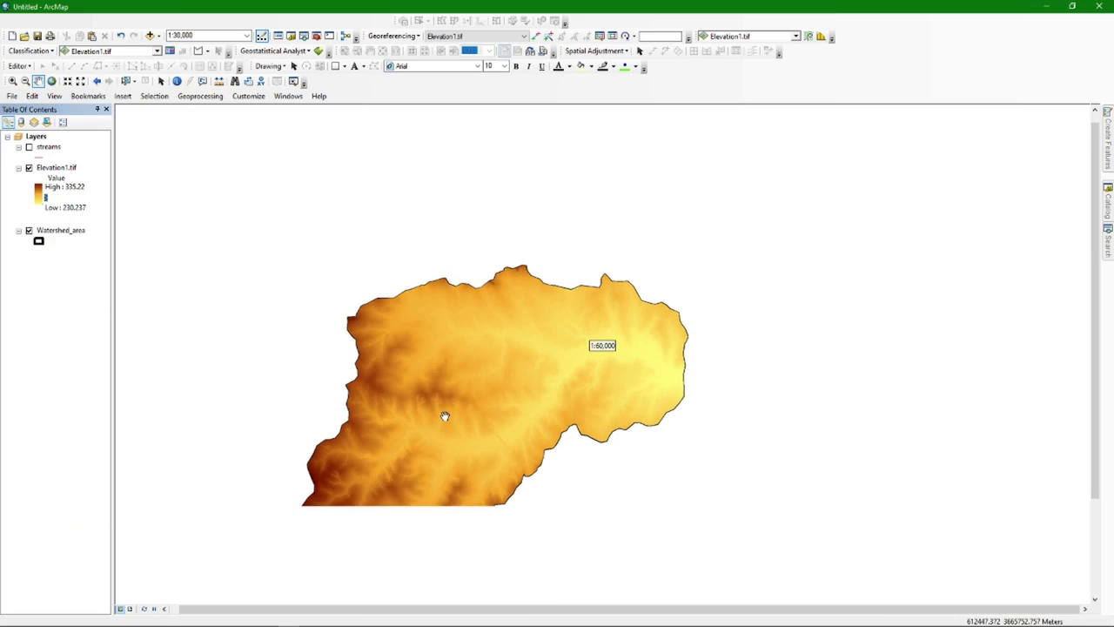
pyautogui.moveTo(440, 422); pyautogui.dragTo(444, 351)
pyautogui.scroll(1, 445, 351)
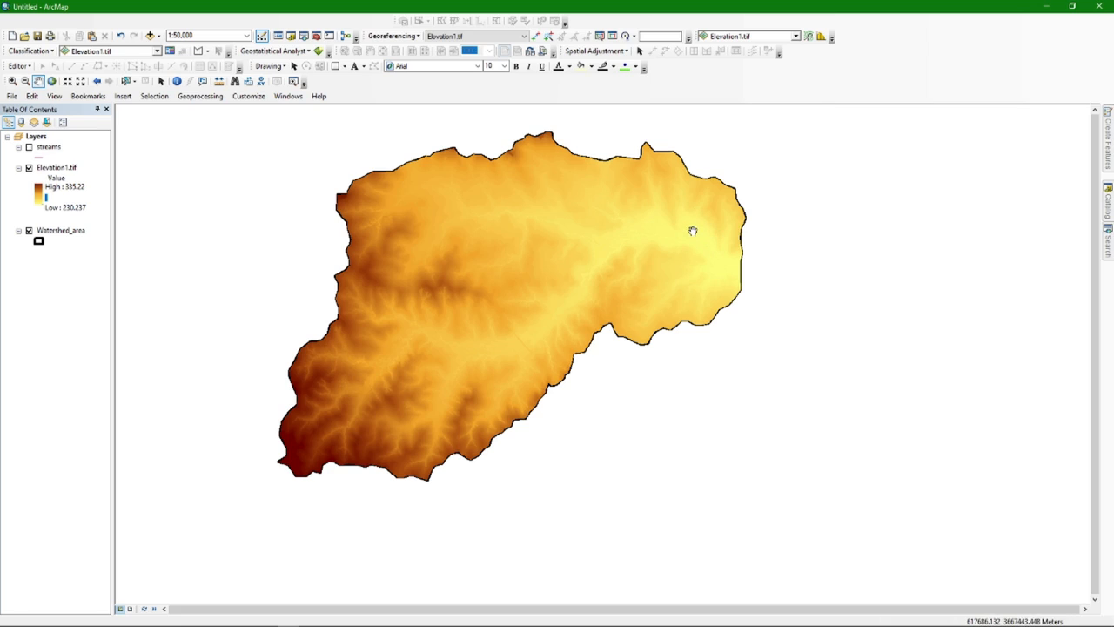
# Check the Elevation1.tif symbology colour ramp unchanged, then display the streams layer over it
pyautogui.doubleClick(56, 168)
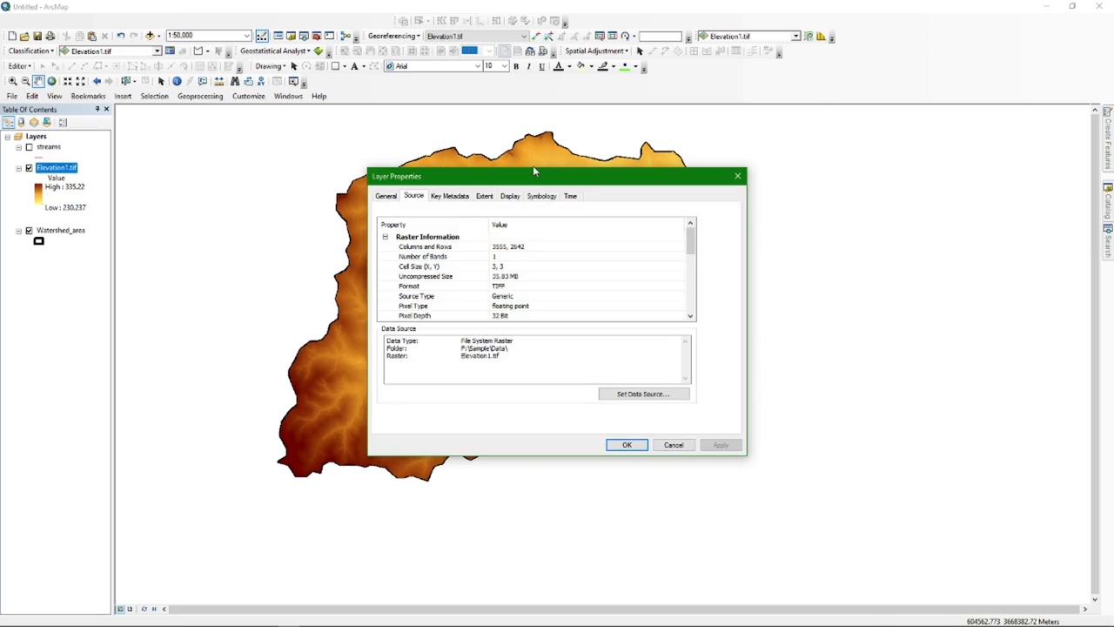
pyautogui.click(542, 196)
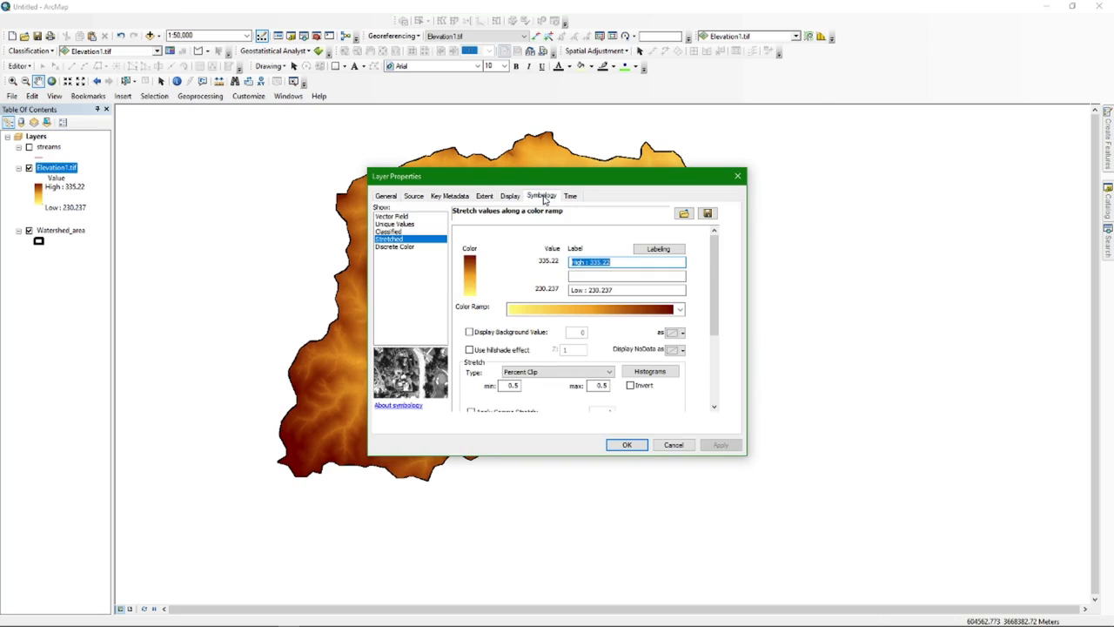
pyautogui.click(672, 312)
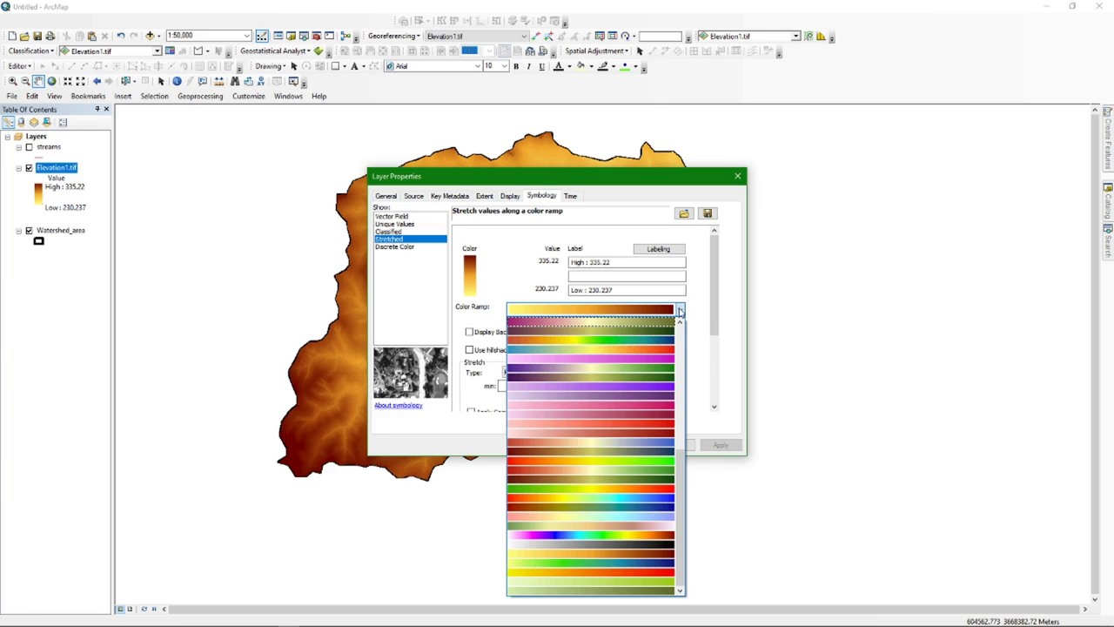
pyautogui.click(680, 311)
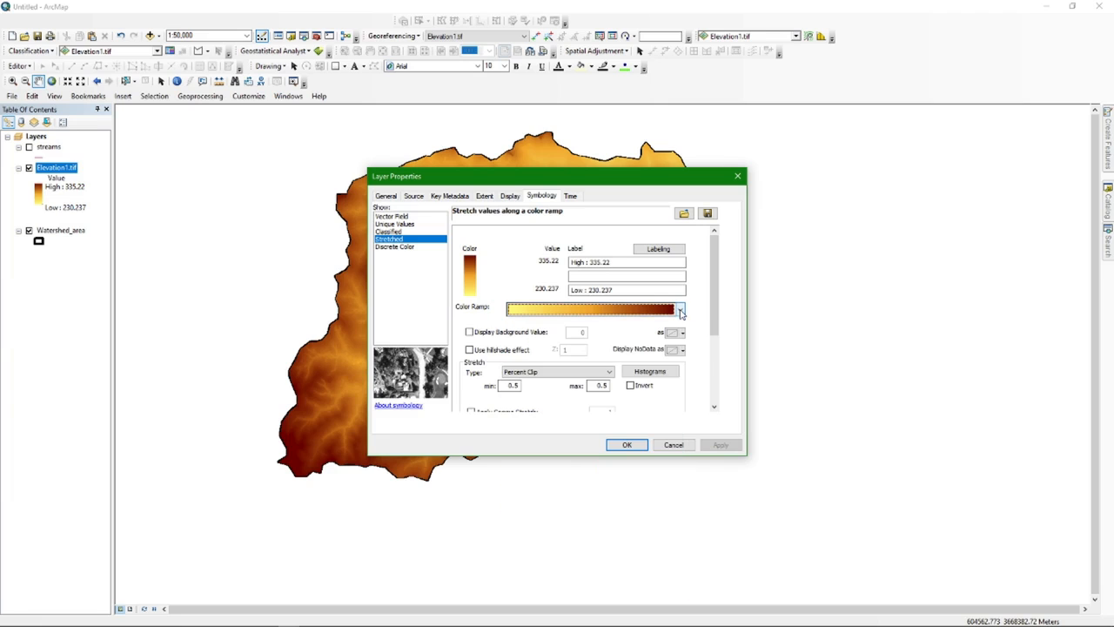
pyautogui.click(680, 310)
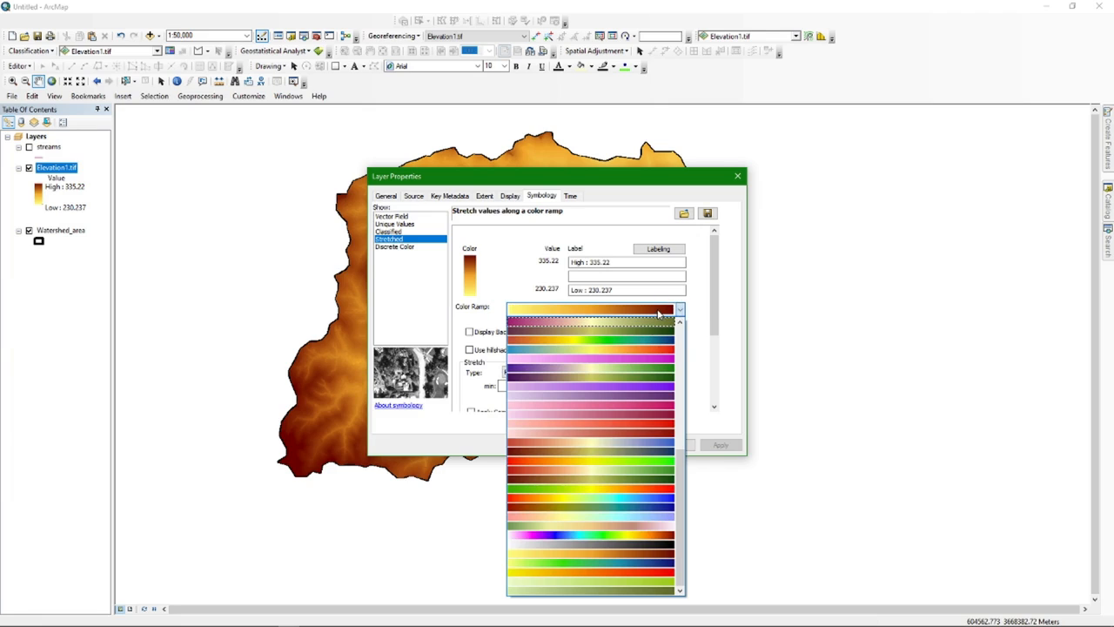
pyautogui.click(679, 312)
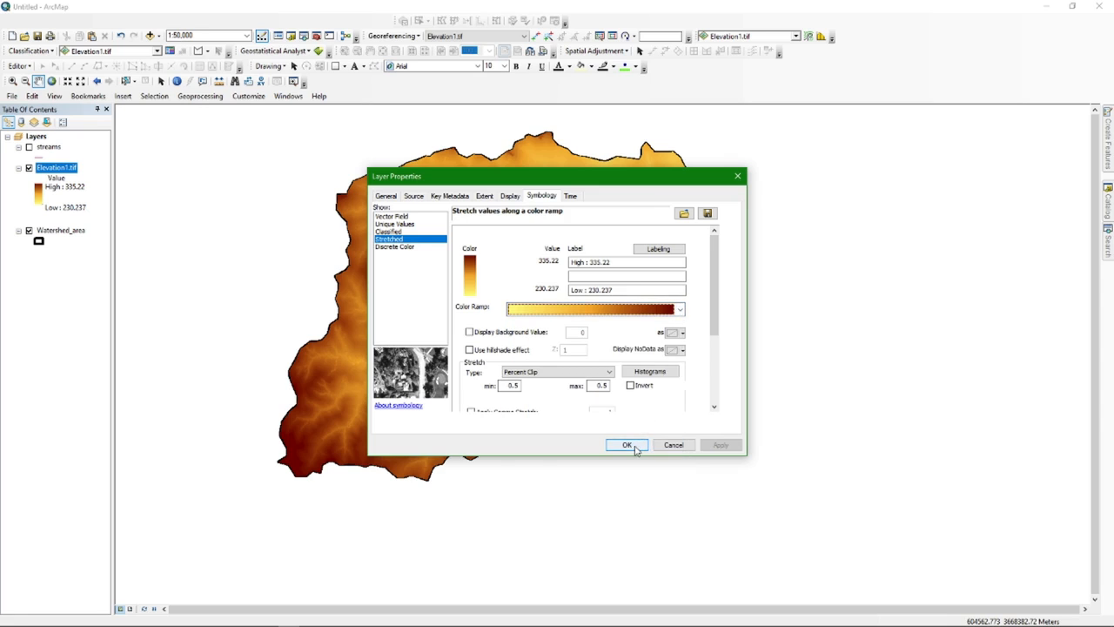
pyautogui.click(738, 178)
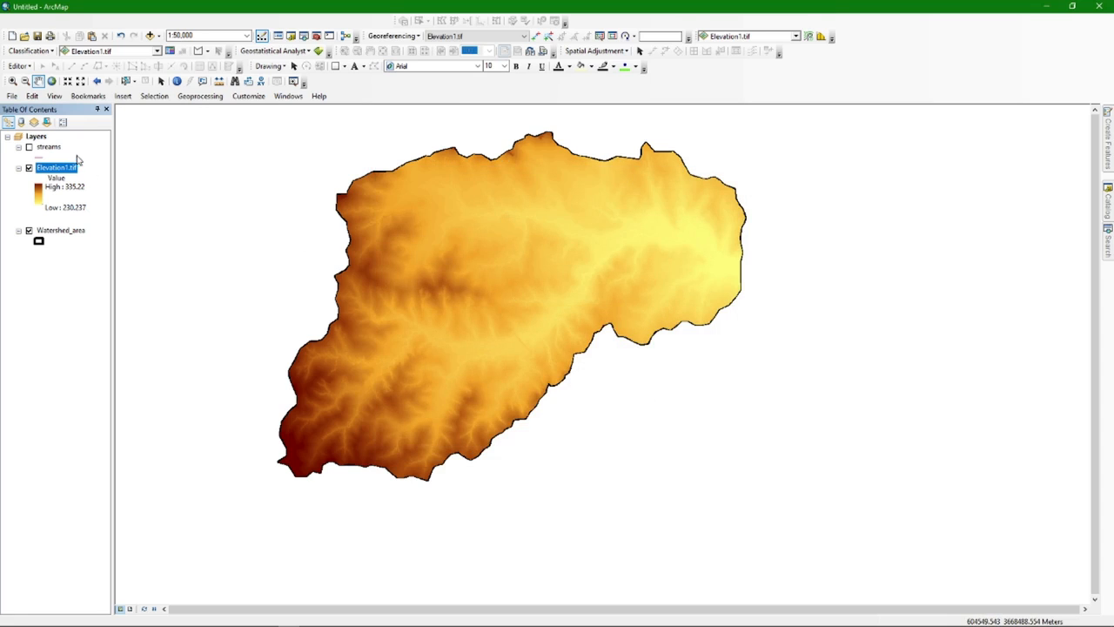
pyautogui.click(28, 148)
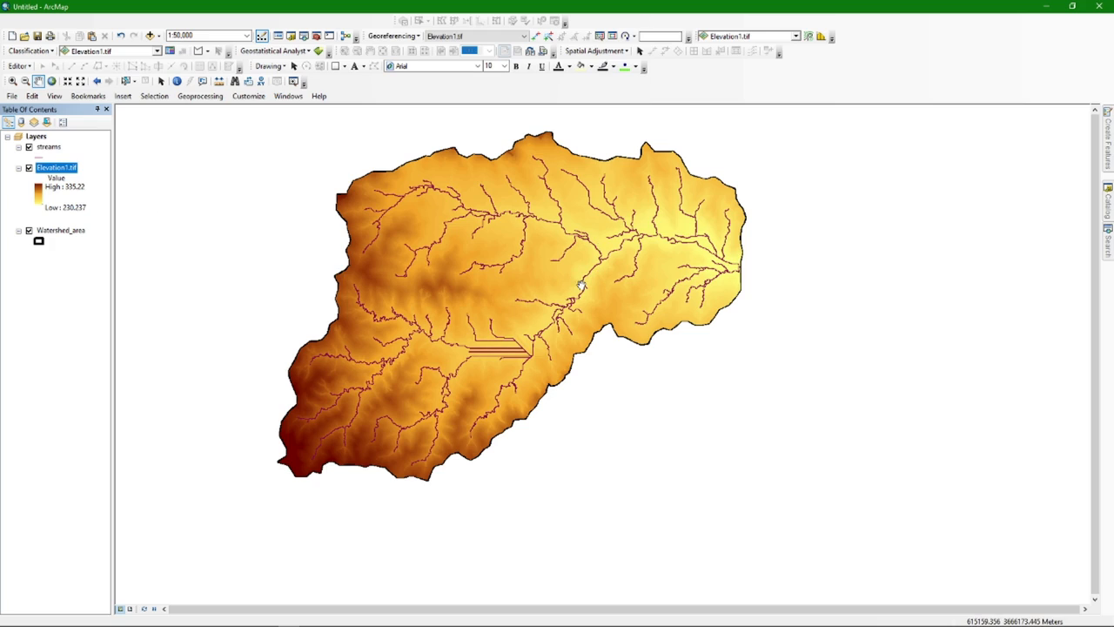
# Change the streams layer symbol to a thicker blue line
pyautogui.click(40, 156)
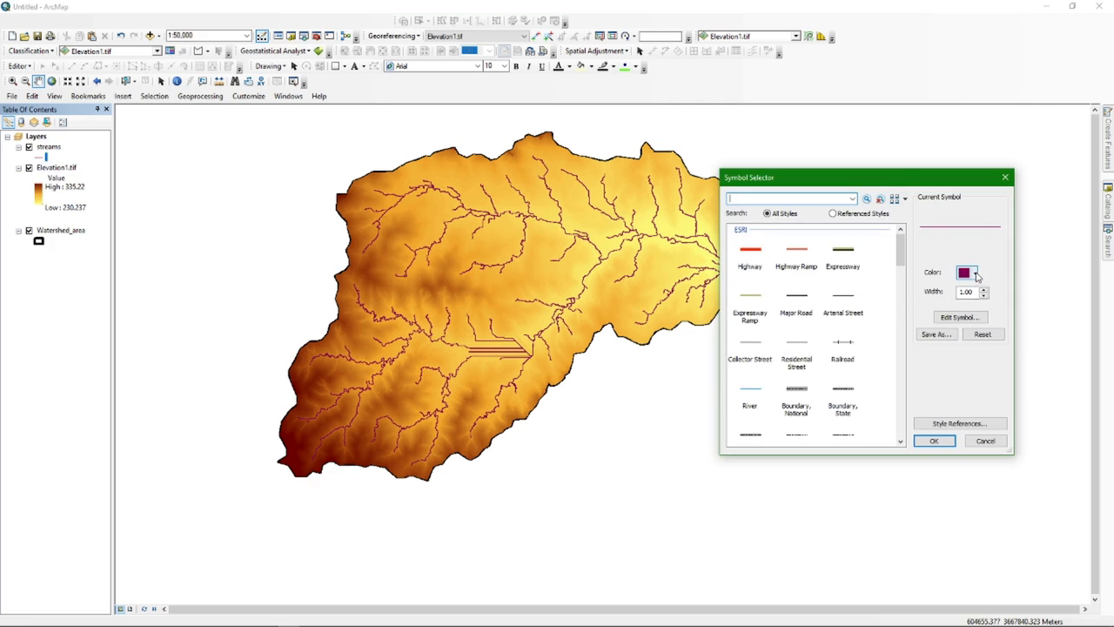
pyautogui.click(975, 274)
pyautogui.click(1061, 347)
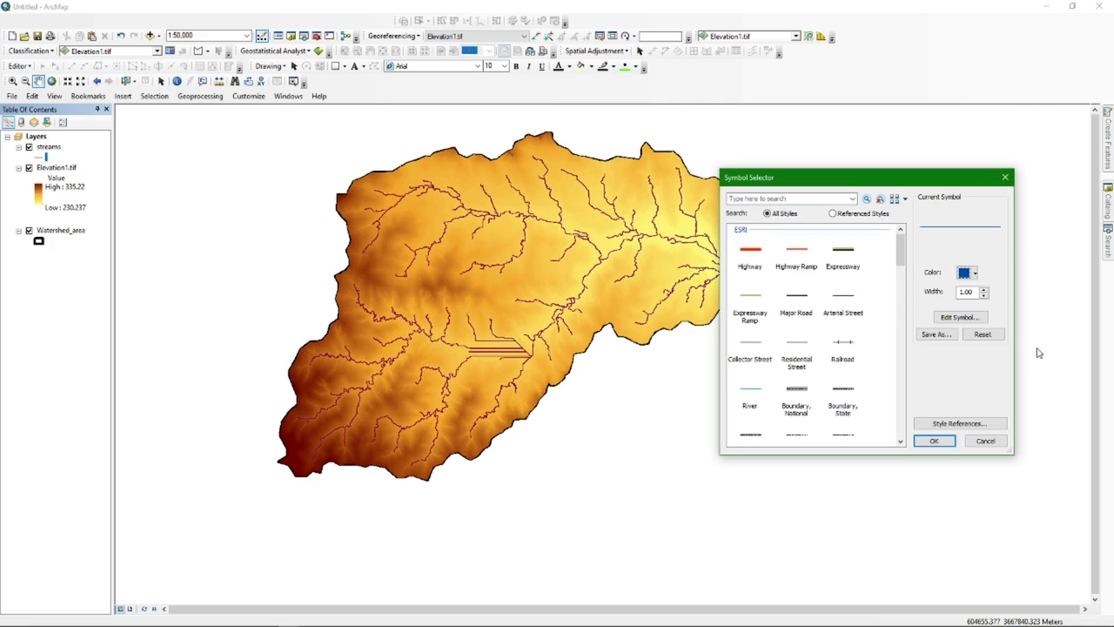
pyautogui.click(984, 290)
pyautogui.click(934, 440)
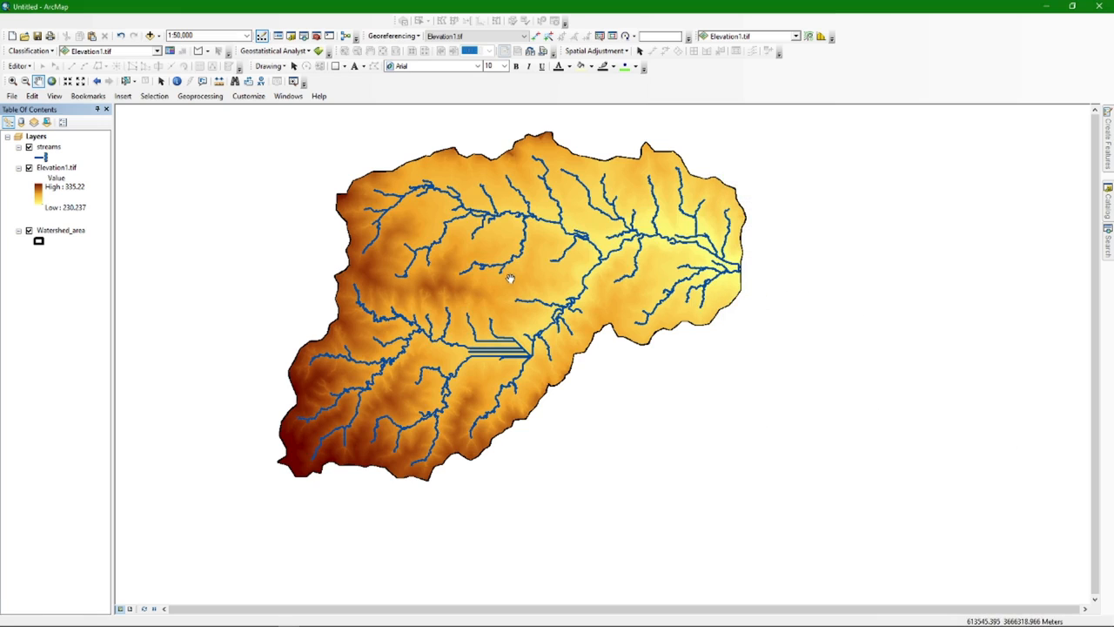
pyautogui.moveTo(502, 279); pyautogui.dragTo(487, 302)
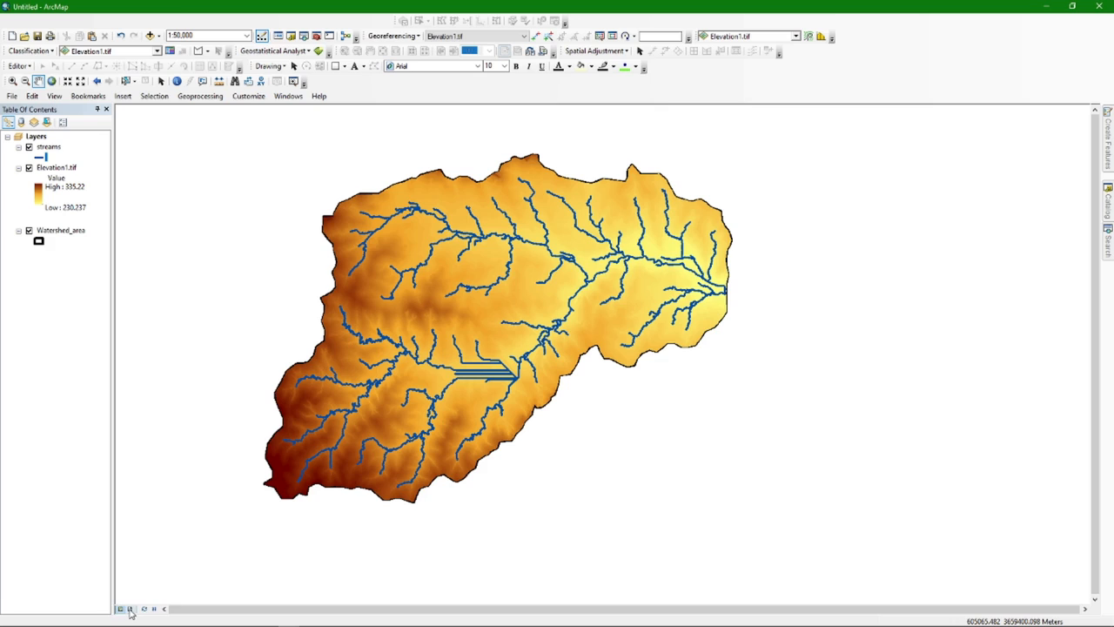
# In layout view, set the page to A4 portrait (8.27 × 11.69 in), independent of printer paper
pyautogui.click(131, 609)
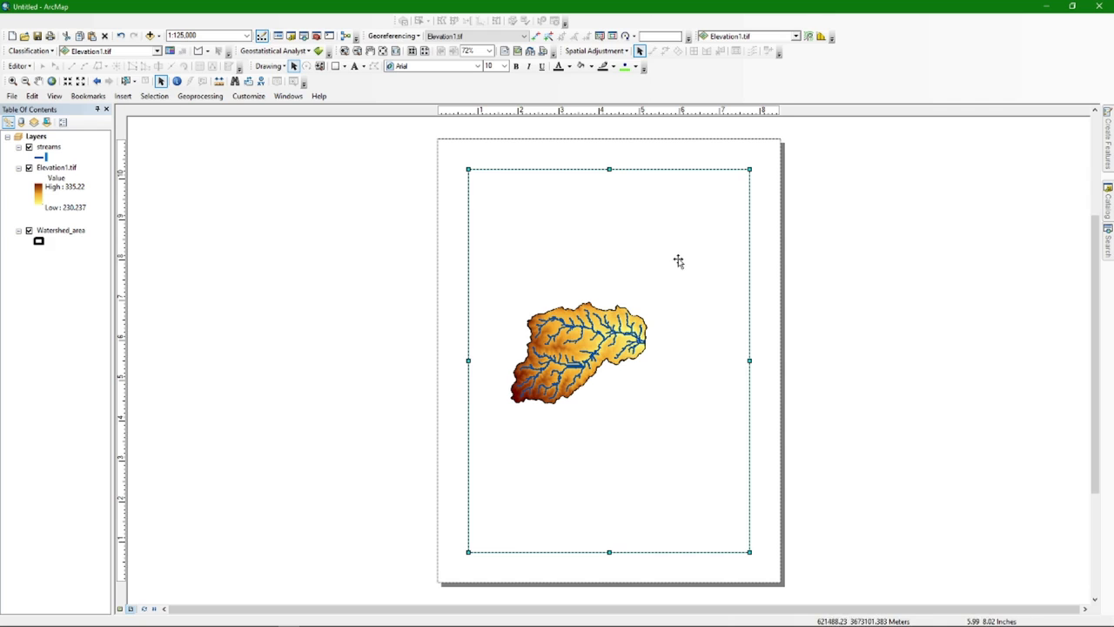
pyautogui.click(12, 96)
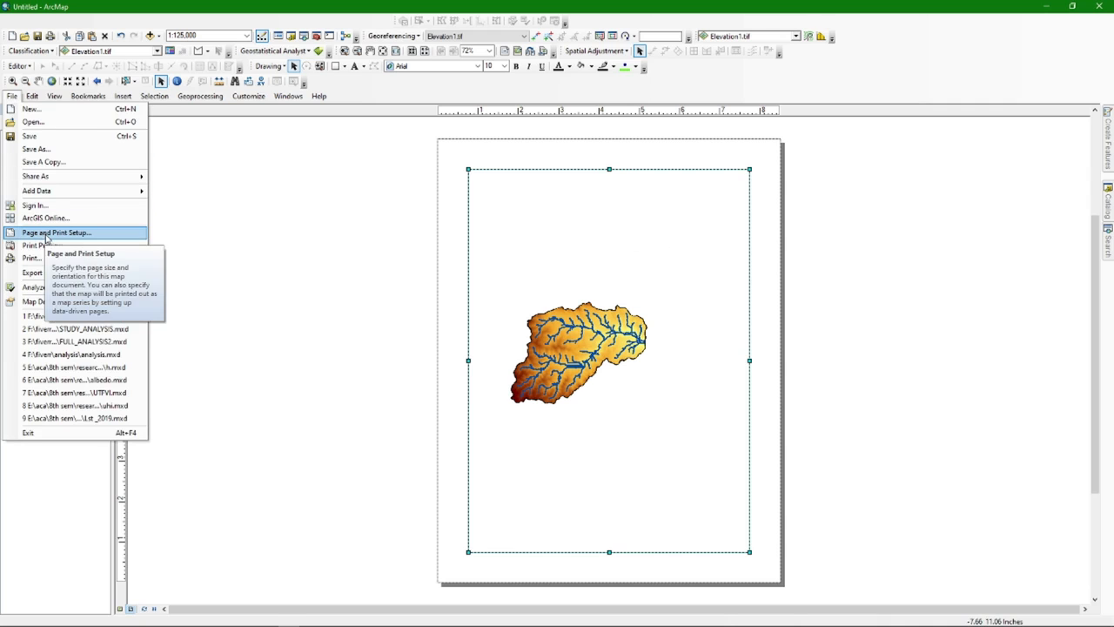
pyautogui.click(46, 234)
pyautogui.moveTo(455, 160); pyautogui.dragTo(202, 147)
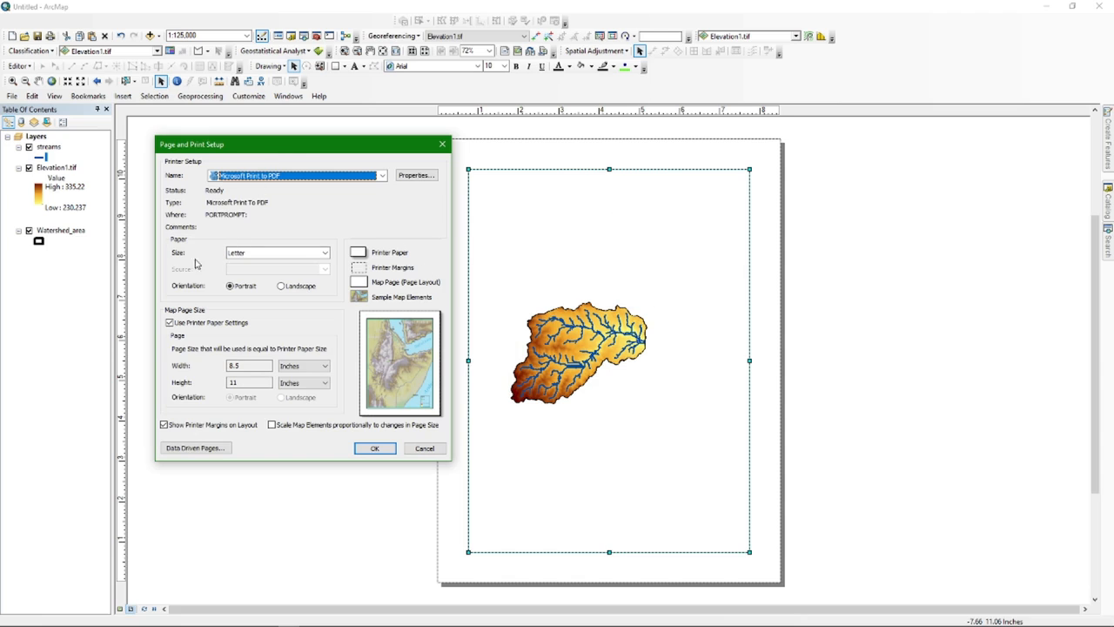
pyautogui.click(324, 252)
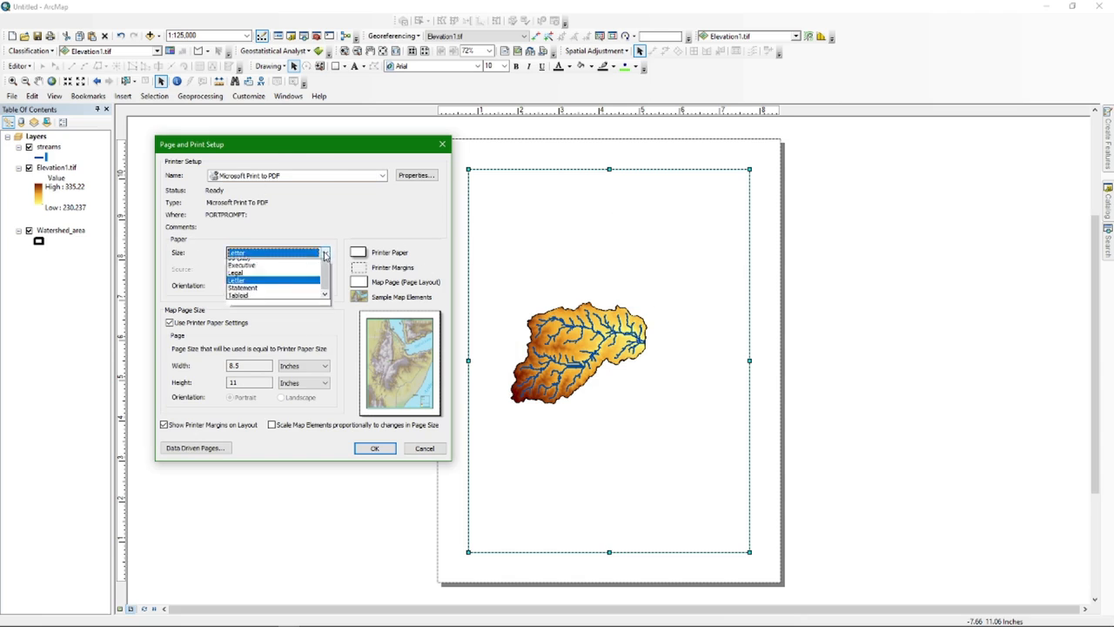
pyautogui.click(247, 262)
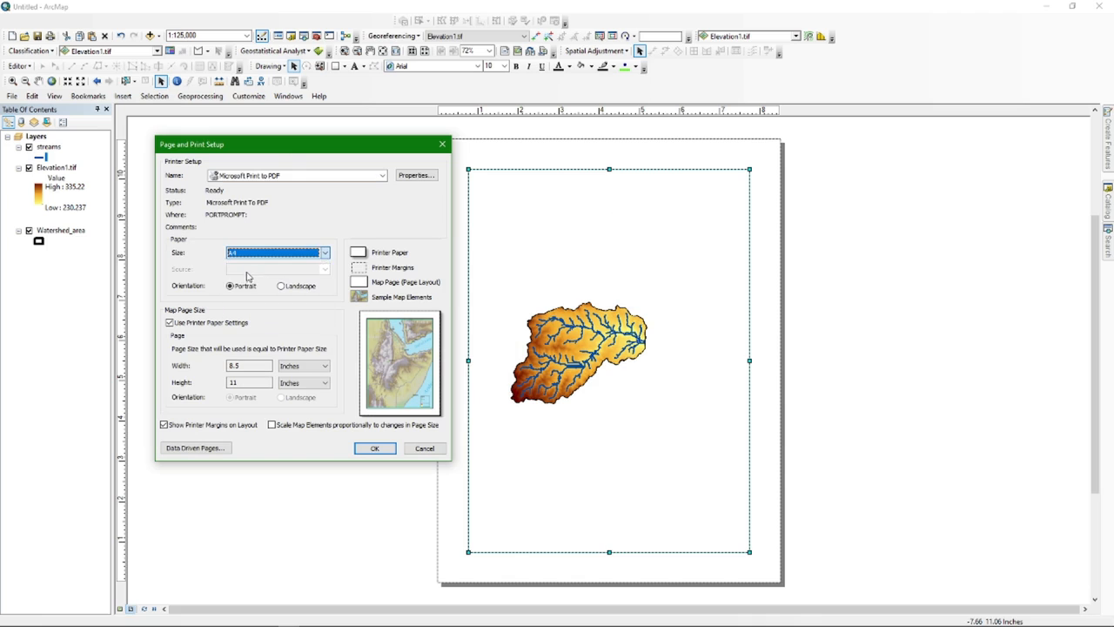
pyautogui.click(170, 323)
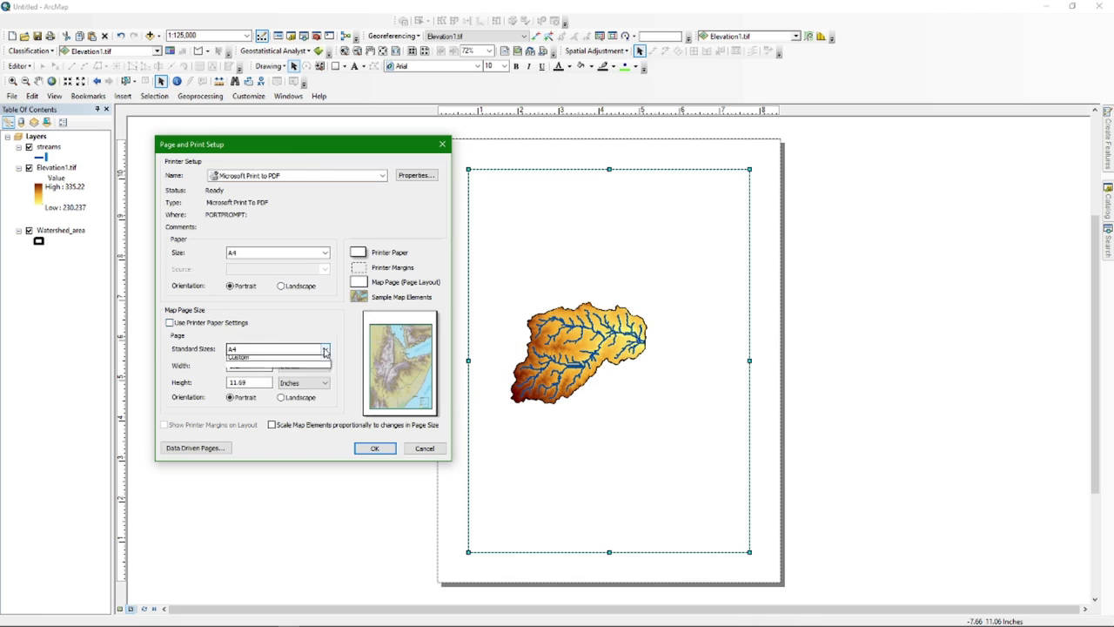
pyautogui.click(274, 348)
pyautogui.click(246, 376)
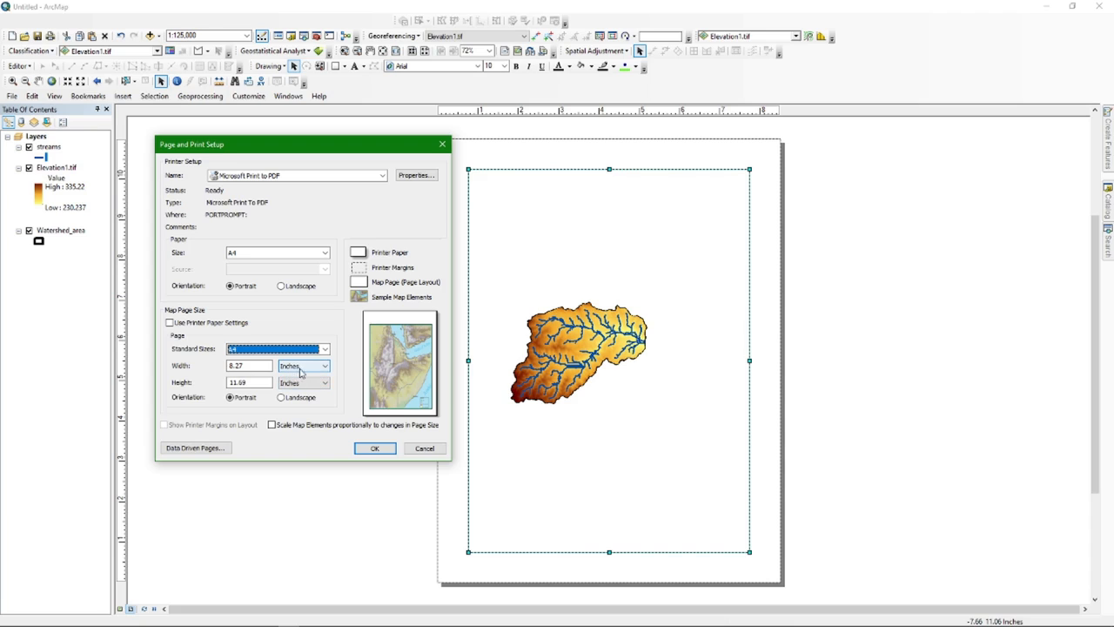
pyautogui.click(281, 286)
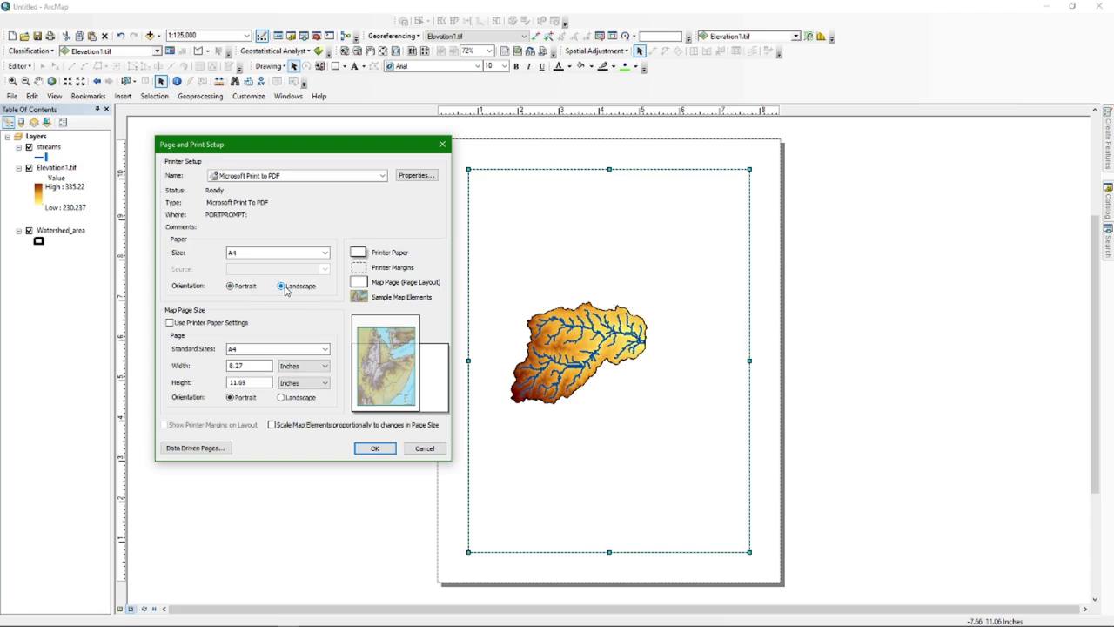
pyautogui.click(231, 289)
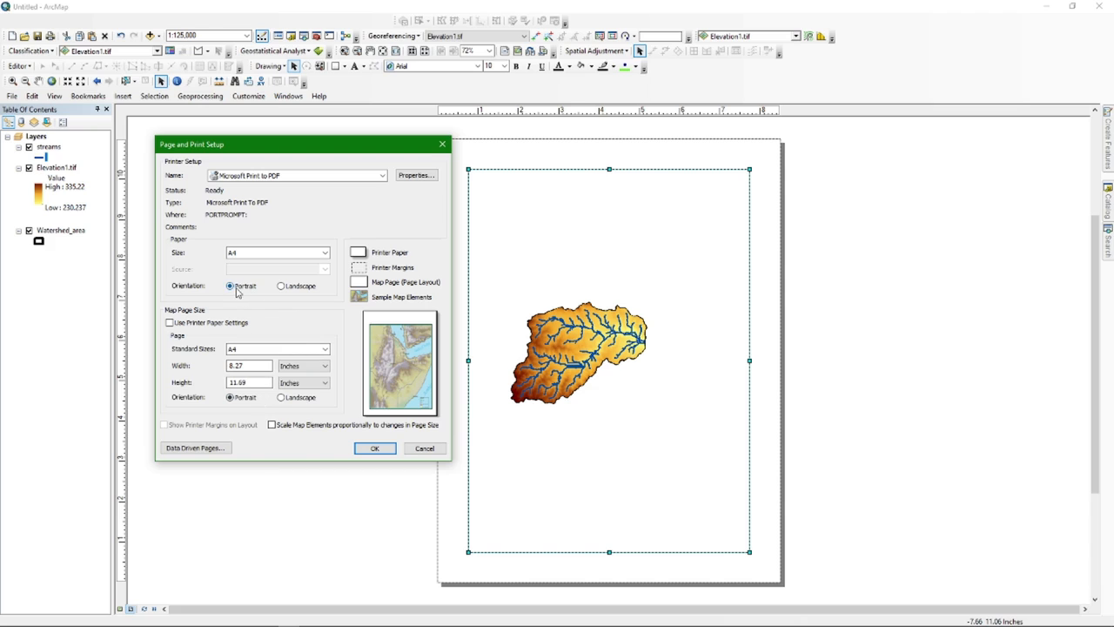
pyautogui.click(374, 450)
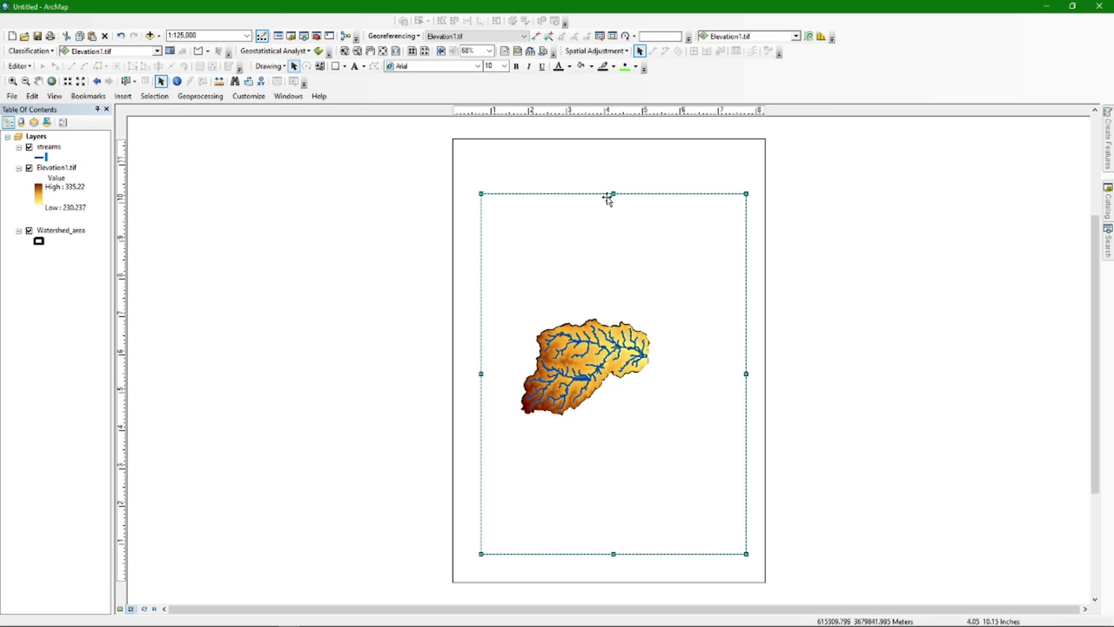
# Stretch the map frame's edges outward to fill most of the A4 page, lowering the top slightly
pyautogui.moveTo(613, 193); pyautogui.dragTo(616, 167)
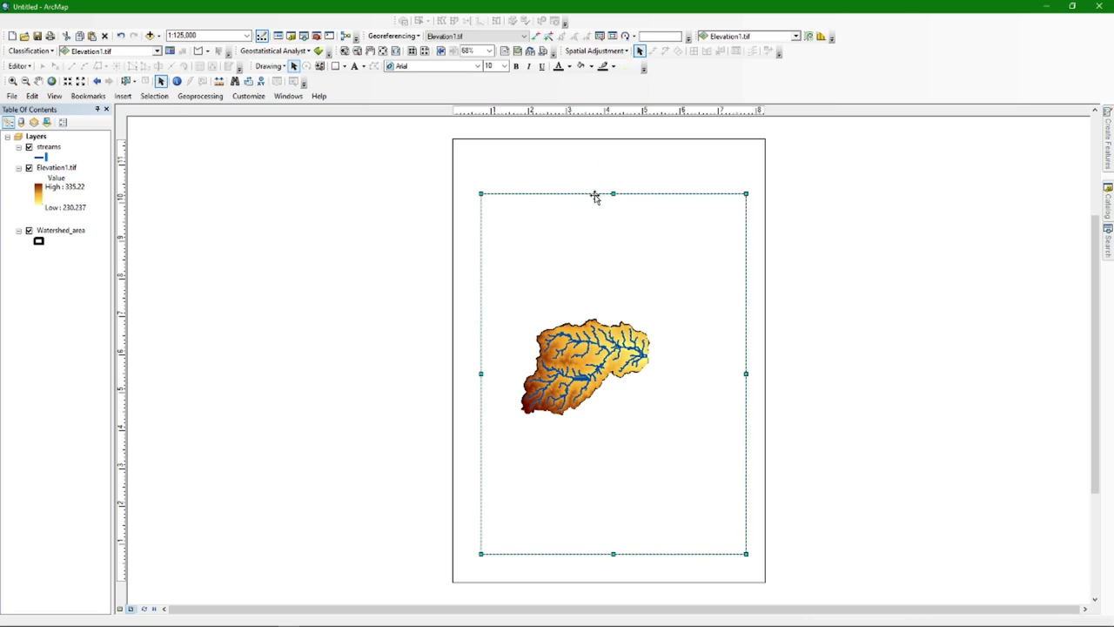
pyautogui.moveTo(472, 360); pyautogui.dragTo(470, 360)
pyautogui.moveTo(607, 553); pyautogui.dragTo(611, 567)
pyautogui.moveTo(746, 366); pyautogui.dragTo(752, 366)
pyautogui.moveTo(469, 364); pyautogui.dragTo(467, 365)
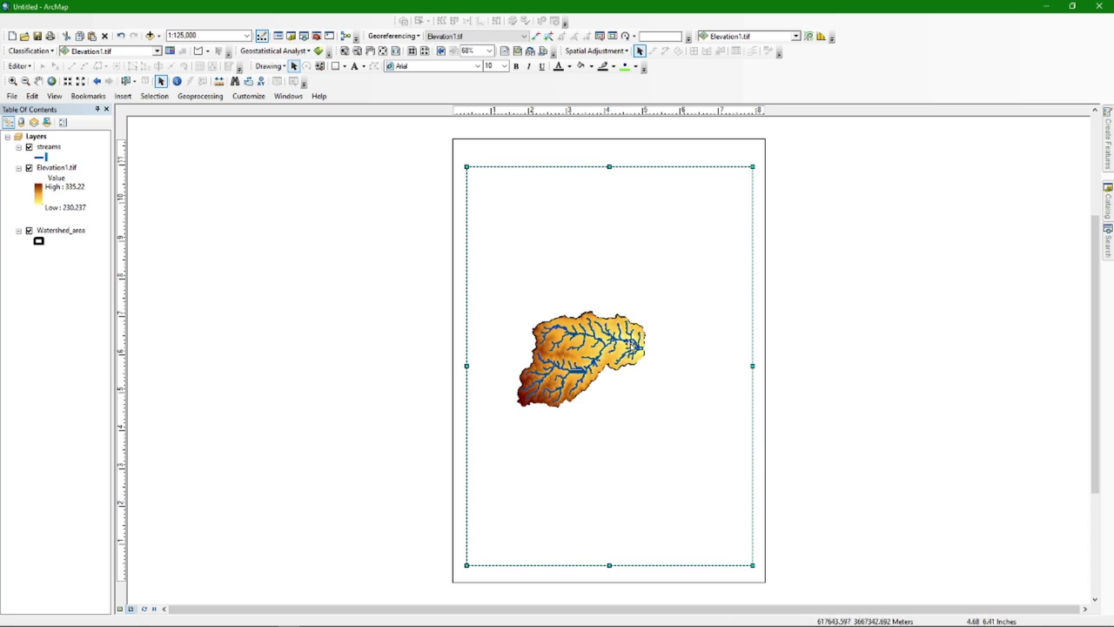
pyautogui.click(609, 166)
pyautogui.moveTo(609, 166); pyautogui.dragTo(609, 175)
pyautogui.moveTo(752, 367); pyautogui.dragTo(754, 369)
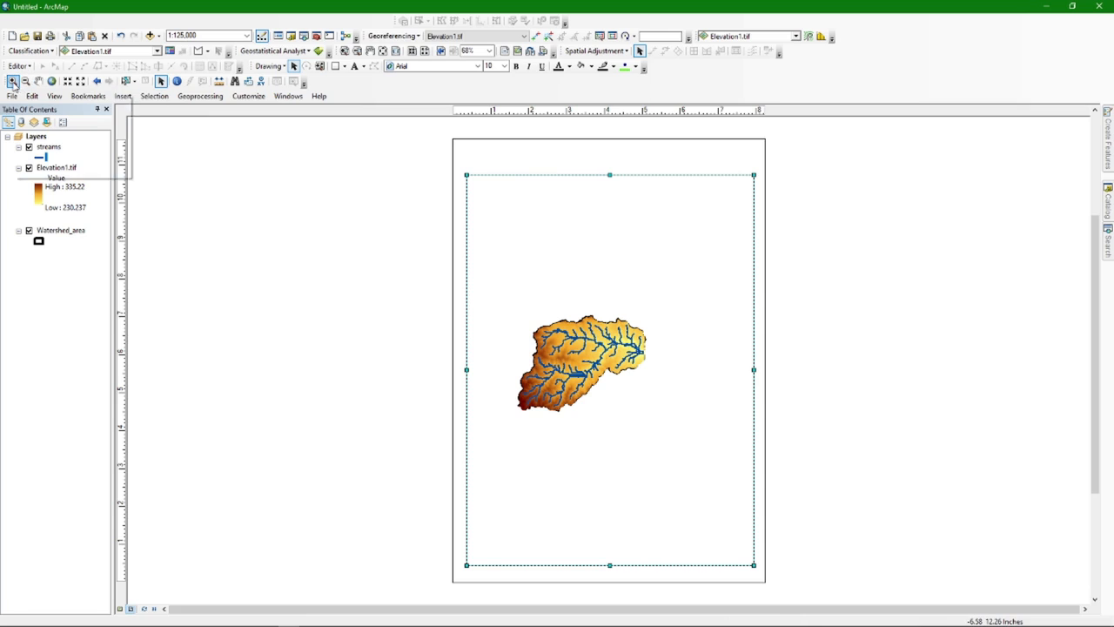
# Zoom in on the watershed in repeated passes, panning between them to keep it centred
pyautogui.click(13, 83)
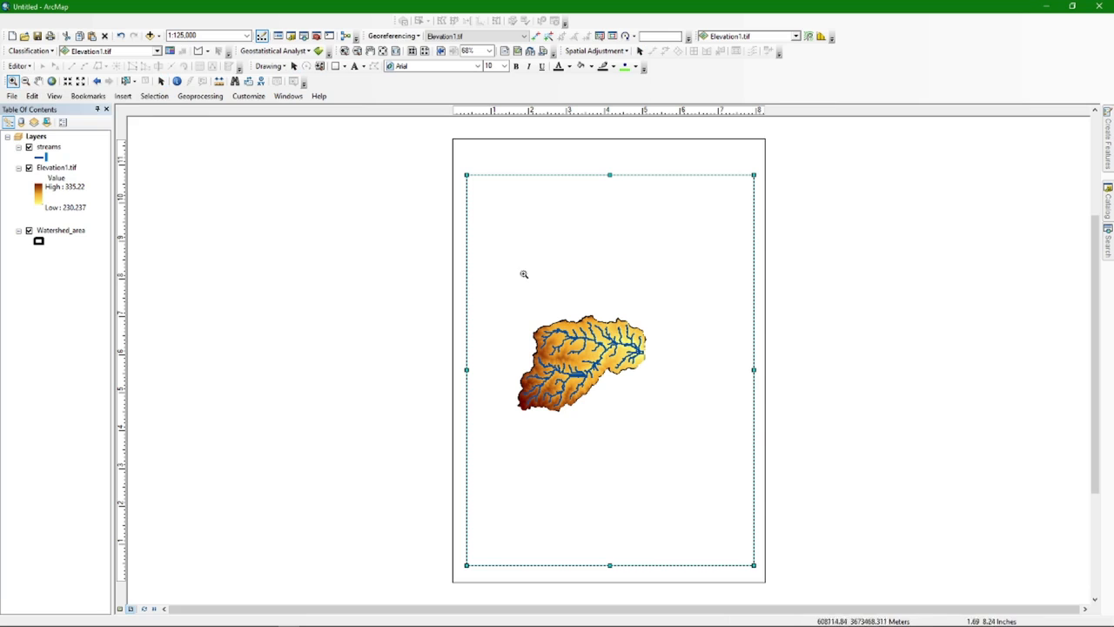
pyautogui.moveTo(684, 441); pyautogui.dragTo(687, 440)
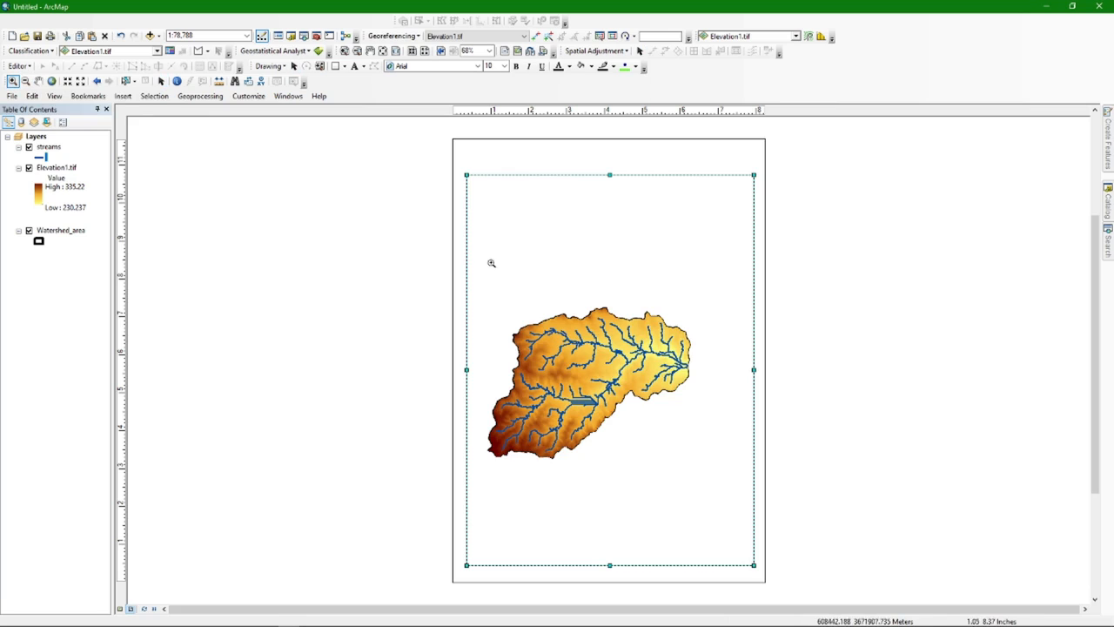
pyautogui.moveTo(487, 259); pyautogui.dragTo(734, 514)
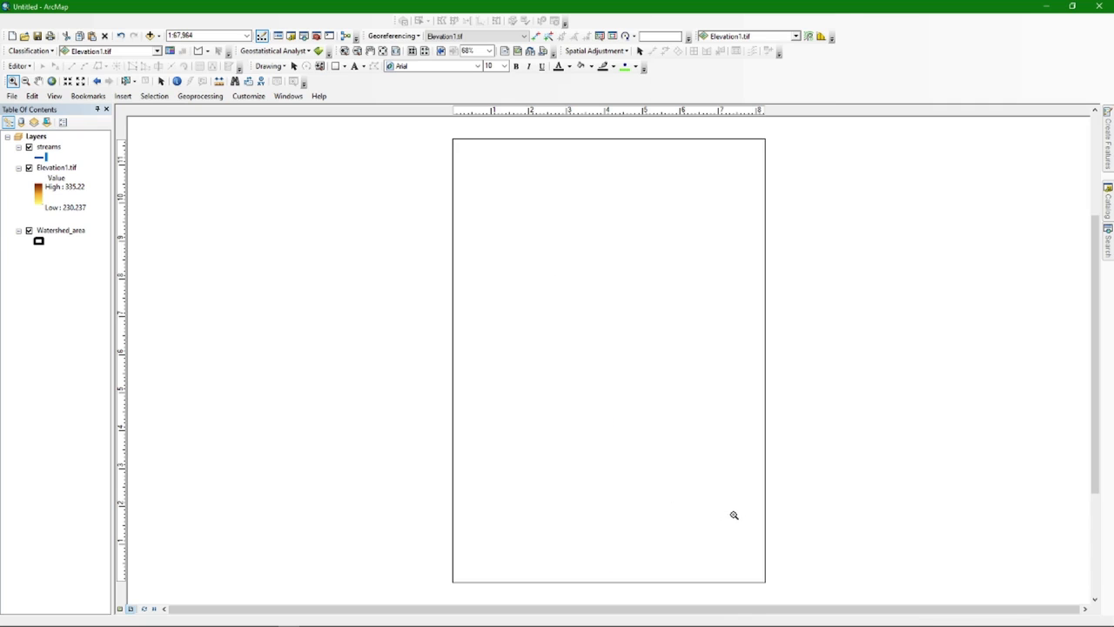
pyautogui.click(38, 81)
pyautogui.moveTo(572, 371); pyautogui.dragTo(601, 356)
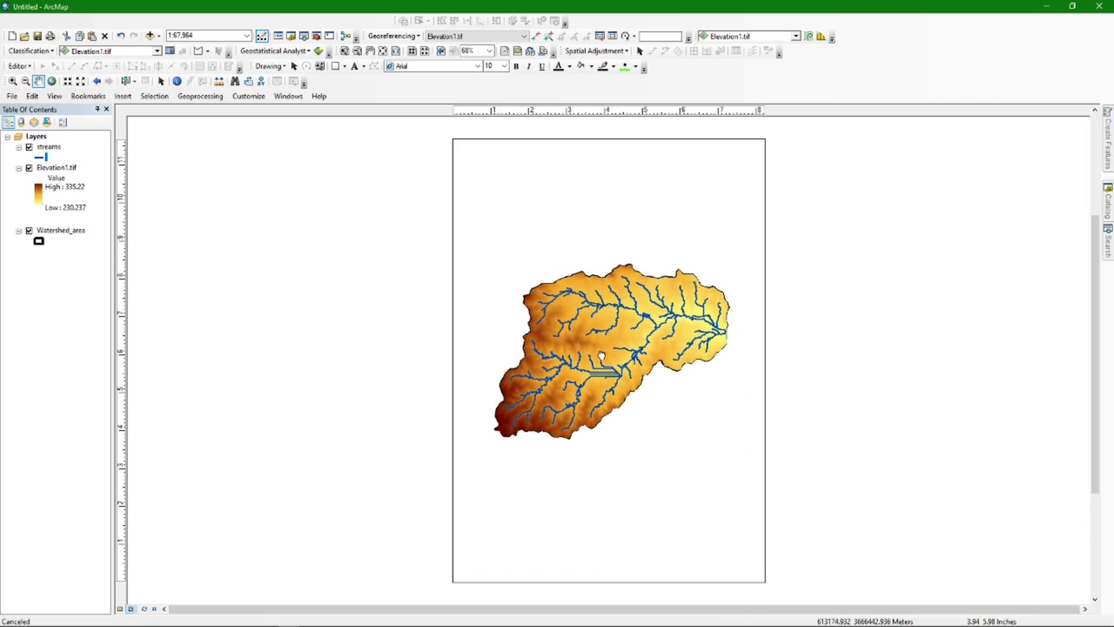
pyautogui.click(13, 81)
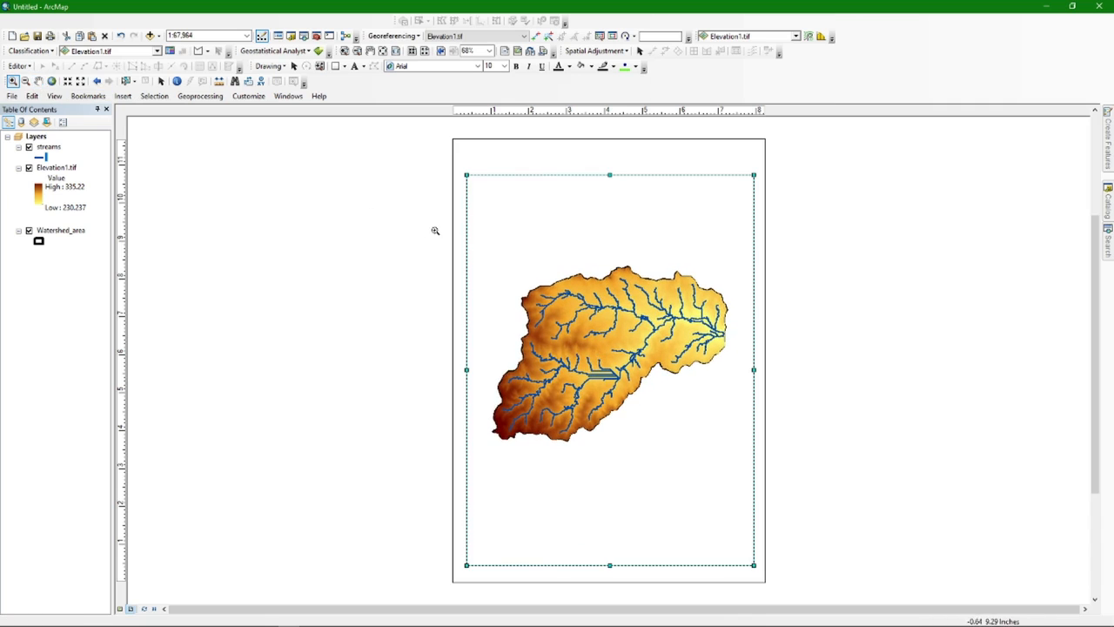
pyautogui.moveTo(702, 451); pyautogui.dragTo(740, 479)
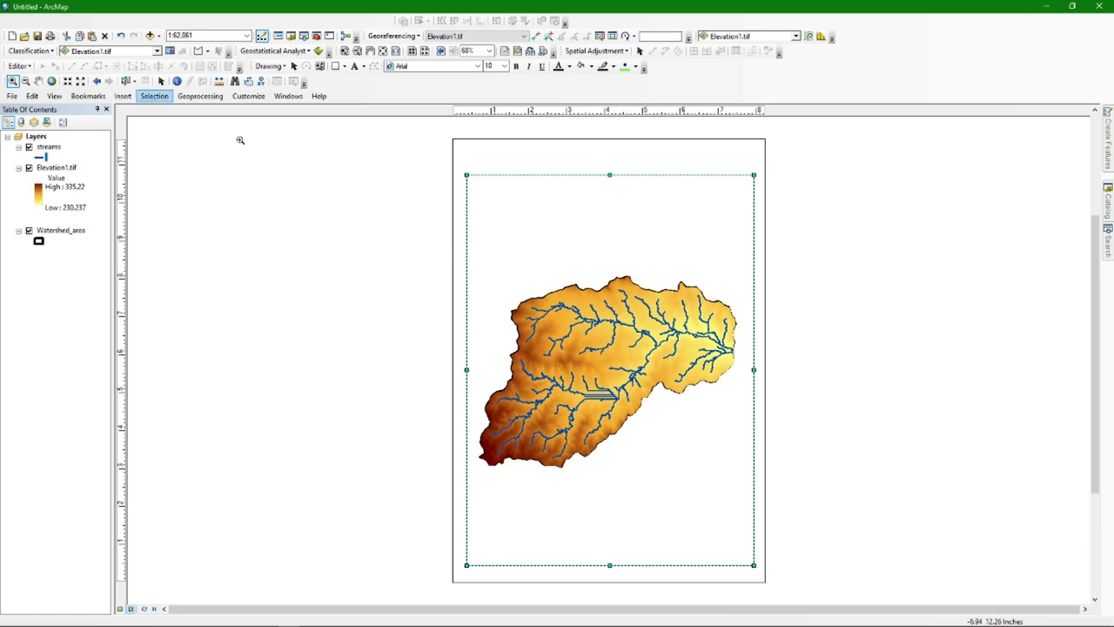
pyautogui.moveTo(477, 233); pyautogui.dragTo(747, 500)
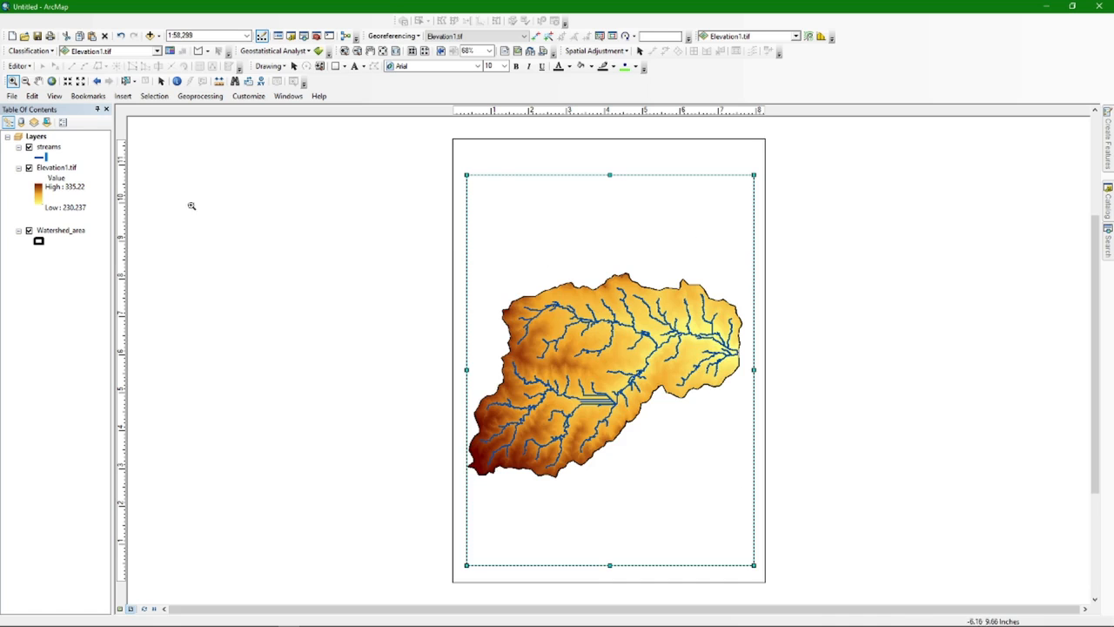
pyautogui.click(39, 81)
pyautogui.moveTo(578, 367); pyautogui.dragTo(582, 358)
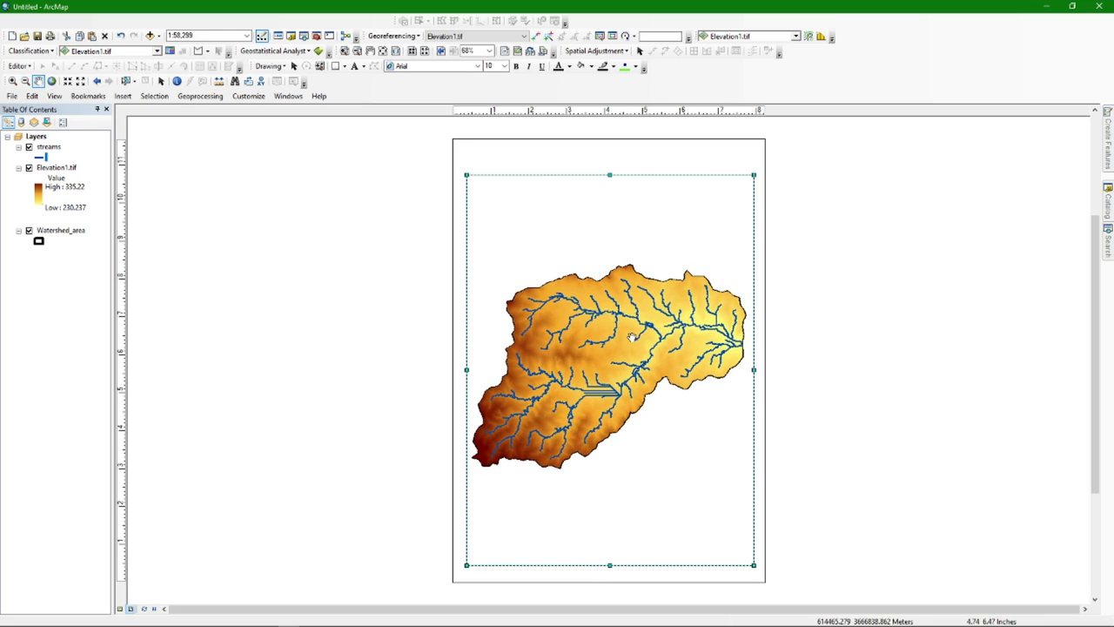
# Shift the layout page view left and recentre the watershed in the frame at 1:58,299
pyautogui.click(371, 52)
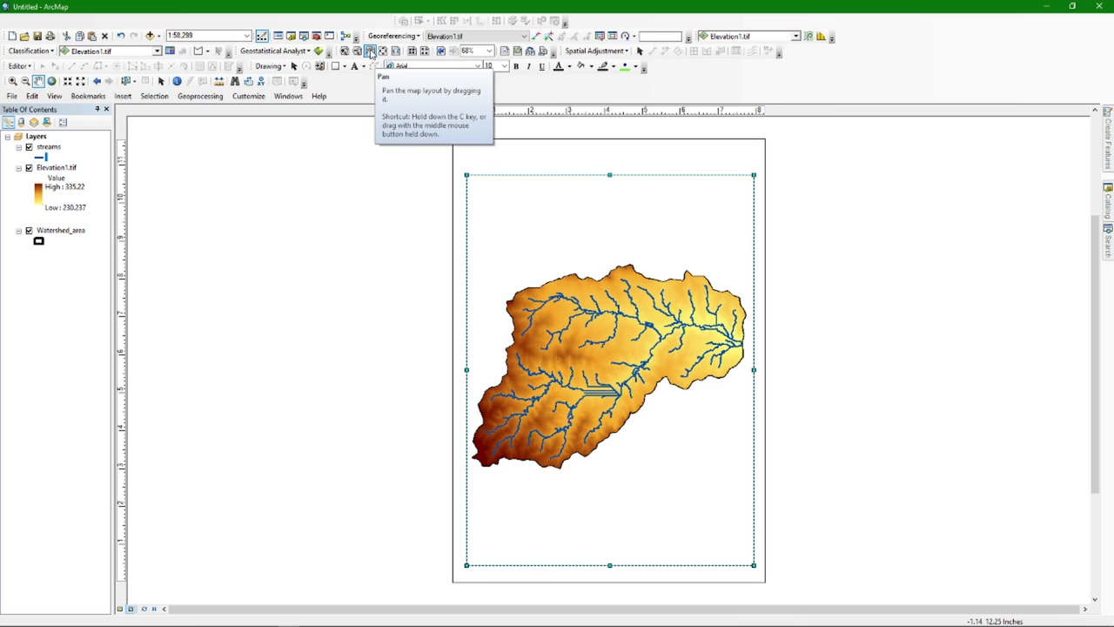
pyautogui.moveTo(576, 271)
pyautogui.mouseDown()
pyautogui.moveTo(380, 274)
pyautogui.moveTo(606, 281)
pyautogui.moveTo(585, 264)
pyautogui.moveTo(591, 272)
pyautogui.mouseUp()
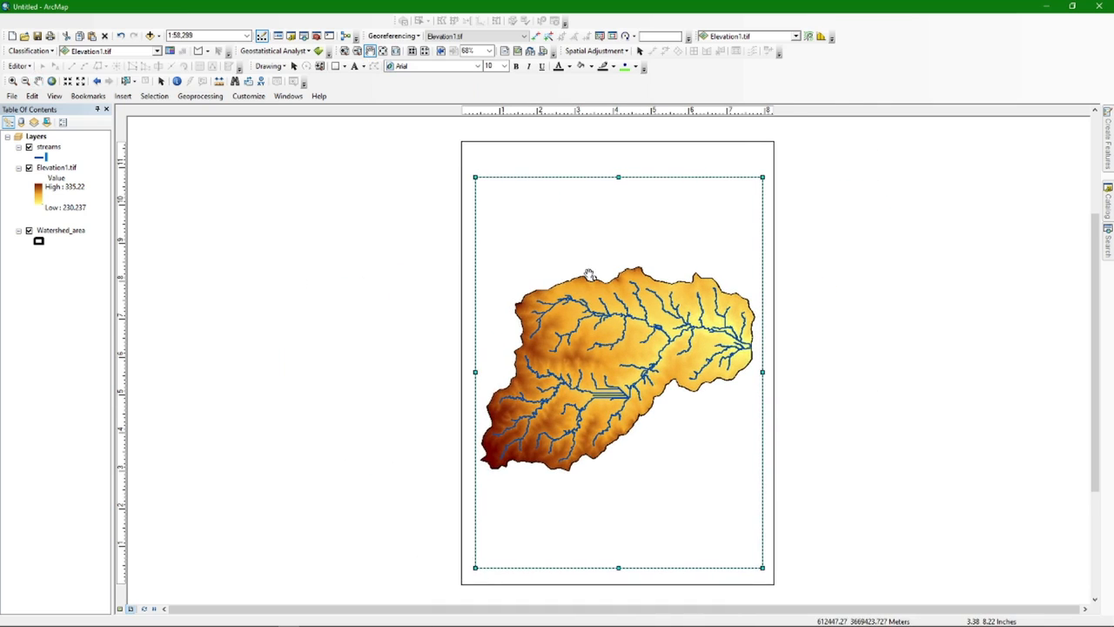
pyautogui.click(38, 81)
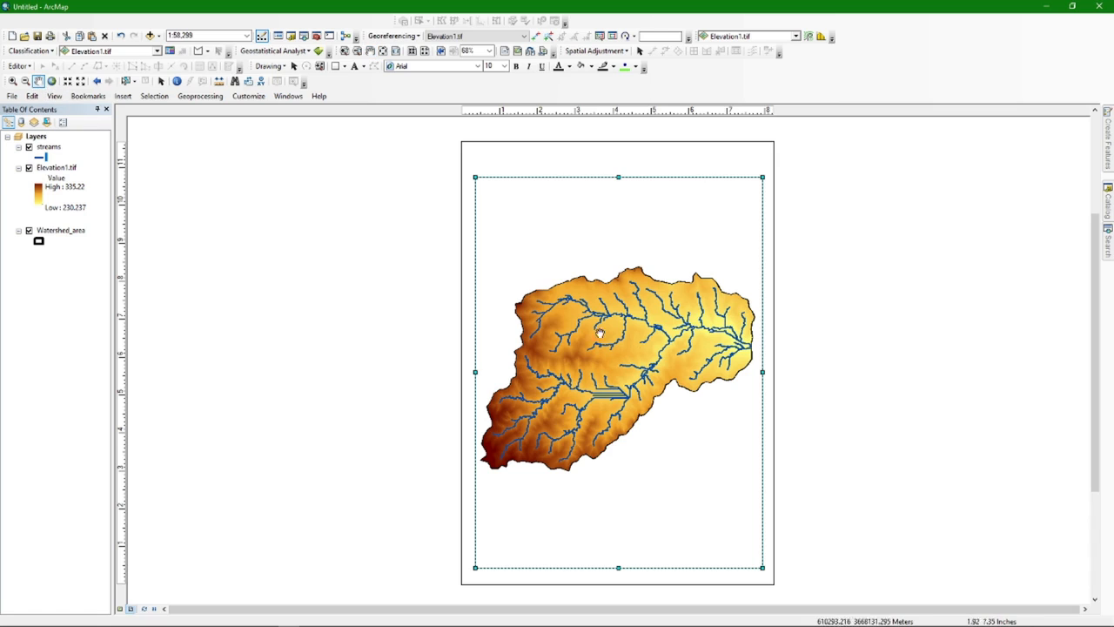
pyautogui.moveTo(637, 348)
pyautogui.mouseDown()
pyautogui.moveTo(645, 351)
pyautogui.moveTo(639, 344)
pyautogui.mouseUp()
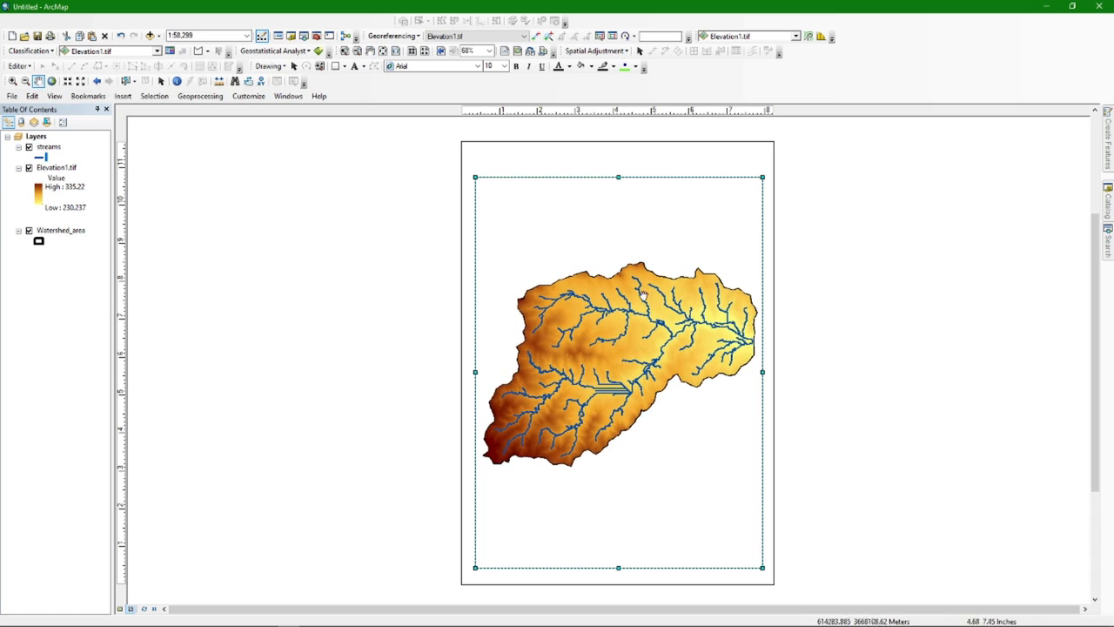
pyautogui.click(161, 81)
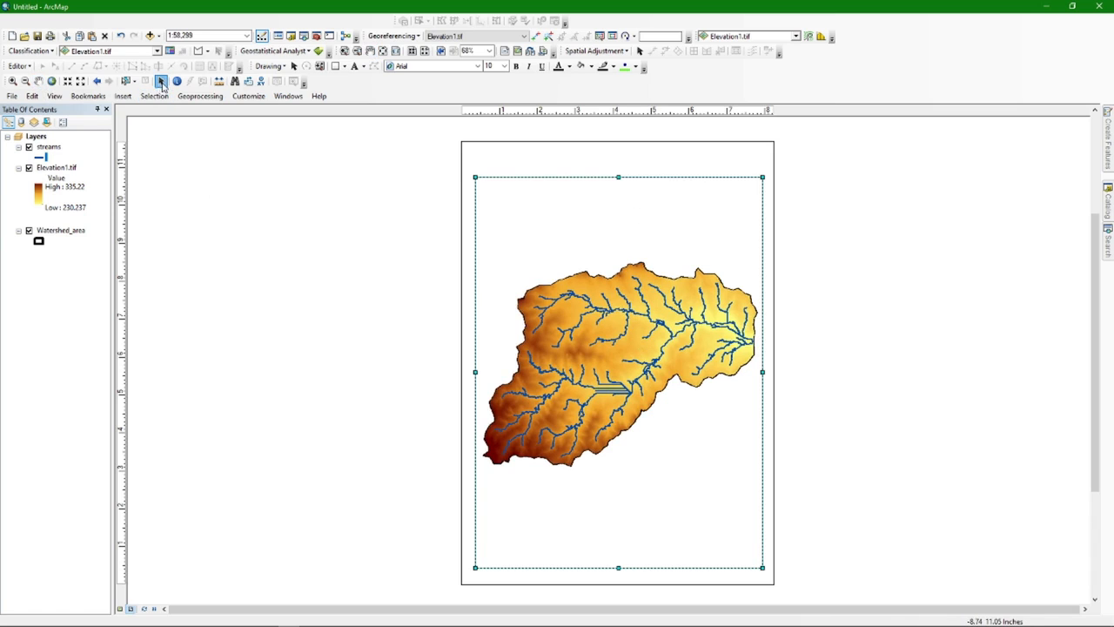
# Give the data frame a 2.0 Point border and a light-green background
pyautogui.click(614, 171)
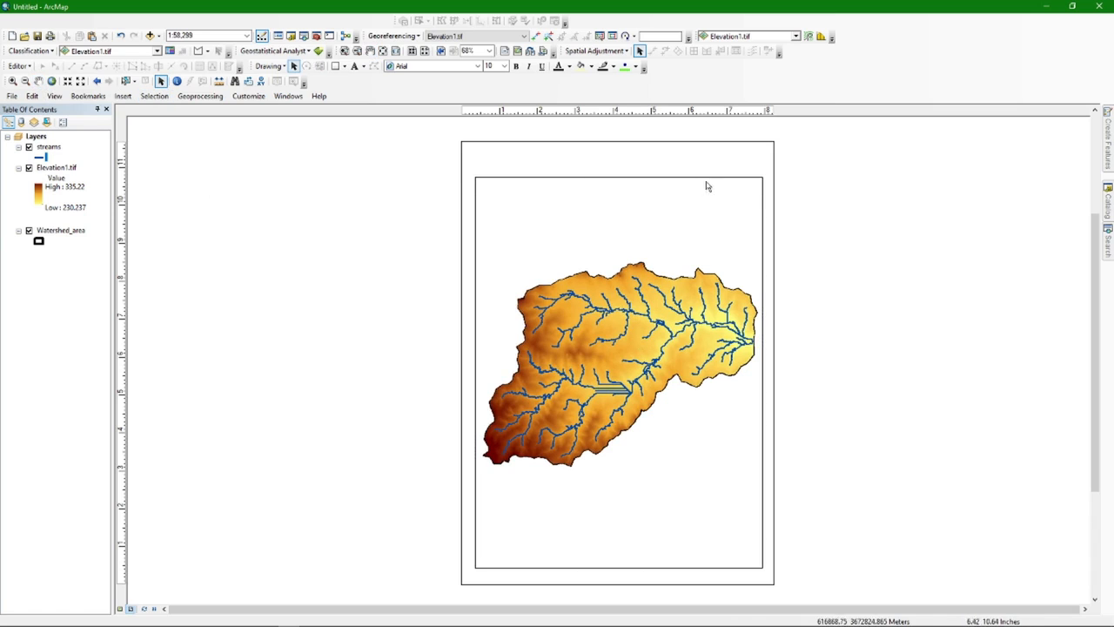
pyautogui.click(555, 181)
pyautogui.rightClick(547, 194)
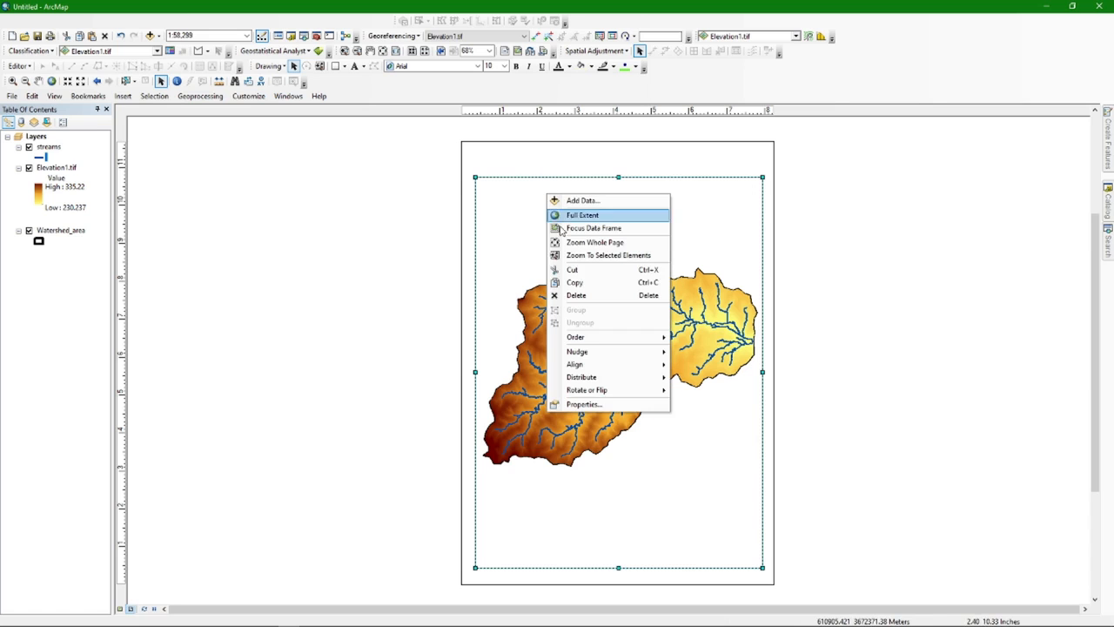
pyautogui.click(583, 404)
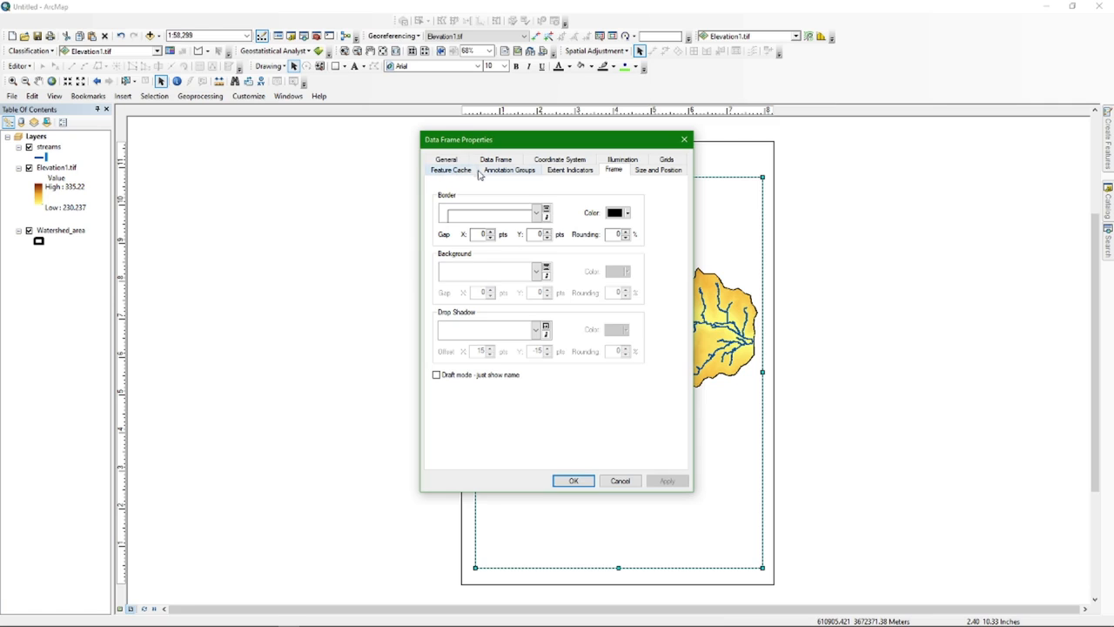
pyautogui.moveTo(624, 146); pyautogui.dragTo(541, 172)
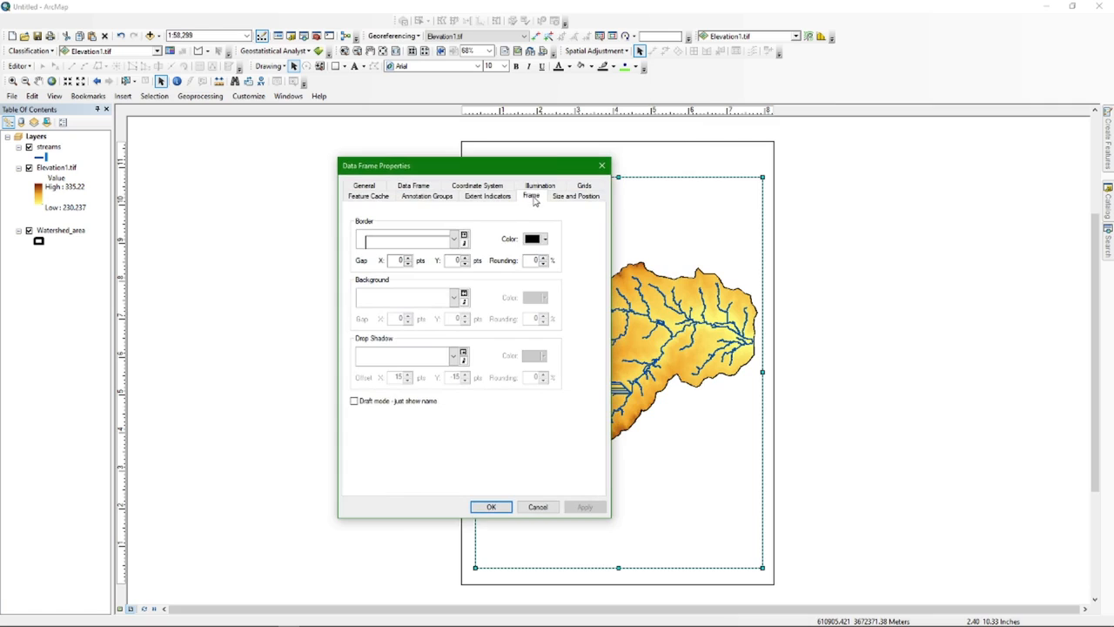
pyautogui.click(453, 241)
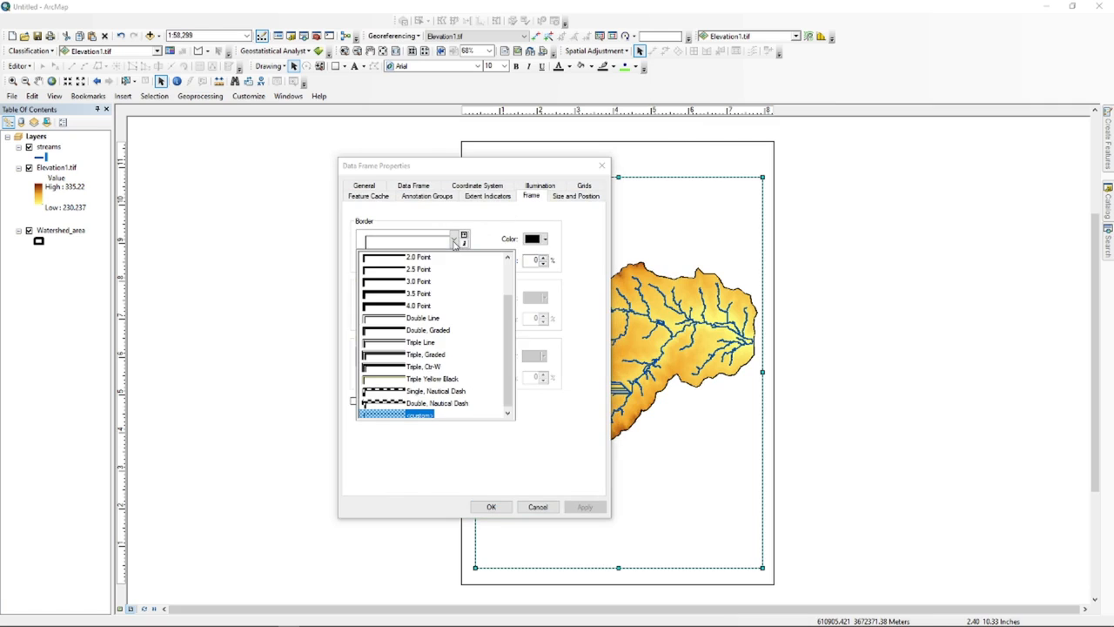
pyautogui.click(393, 259)
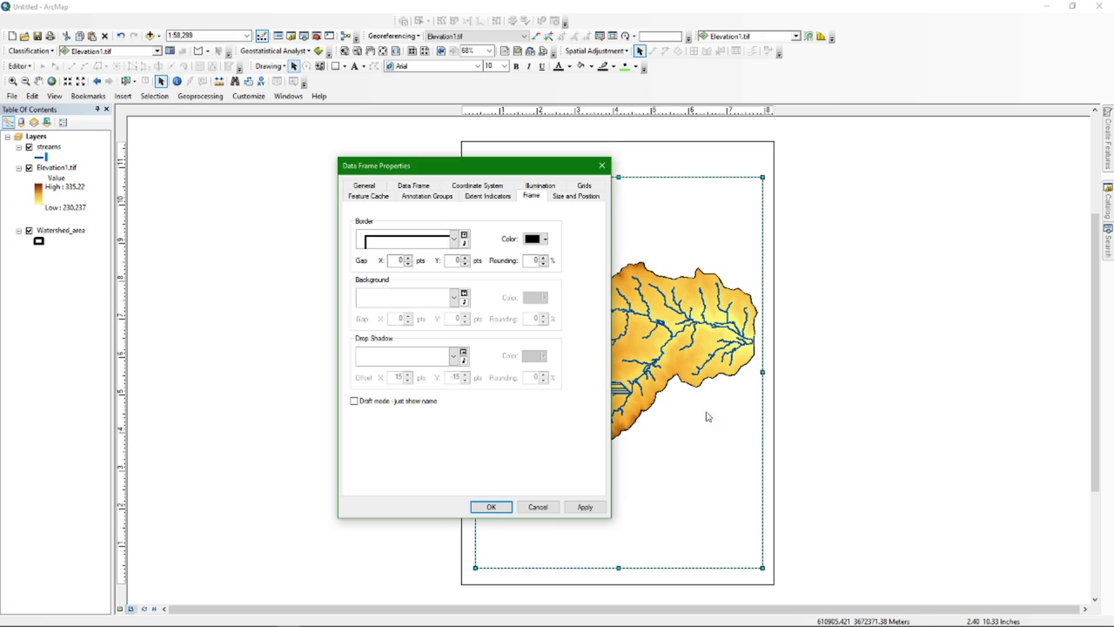
pyautogui.click(454, 299)
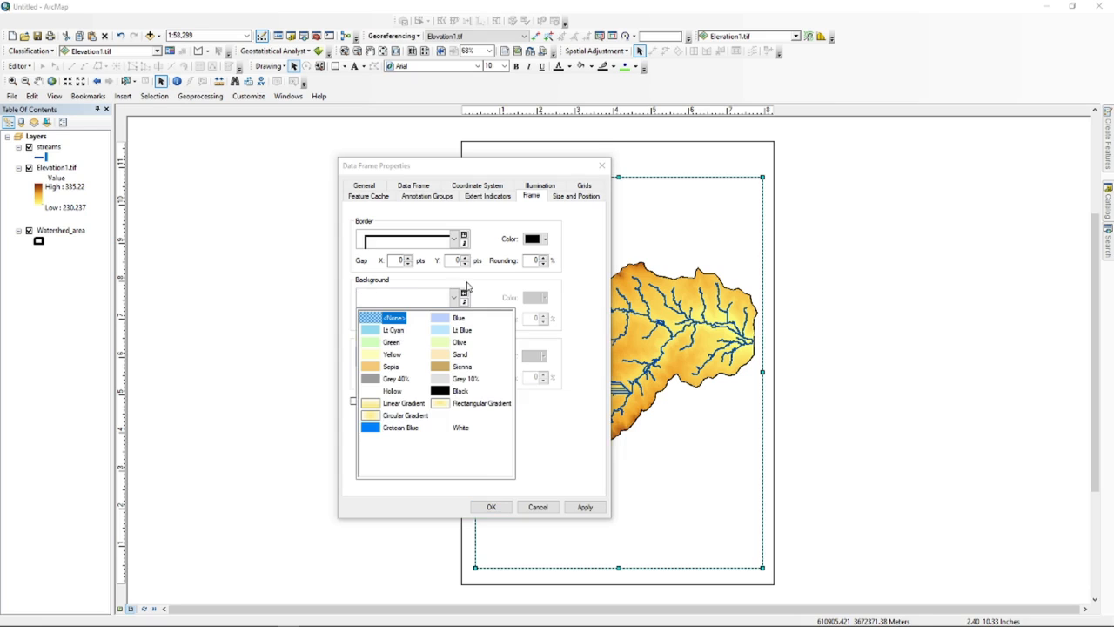
pyautogui.click(458, 343)
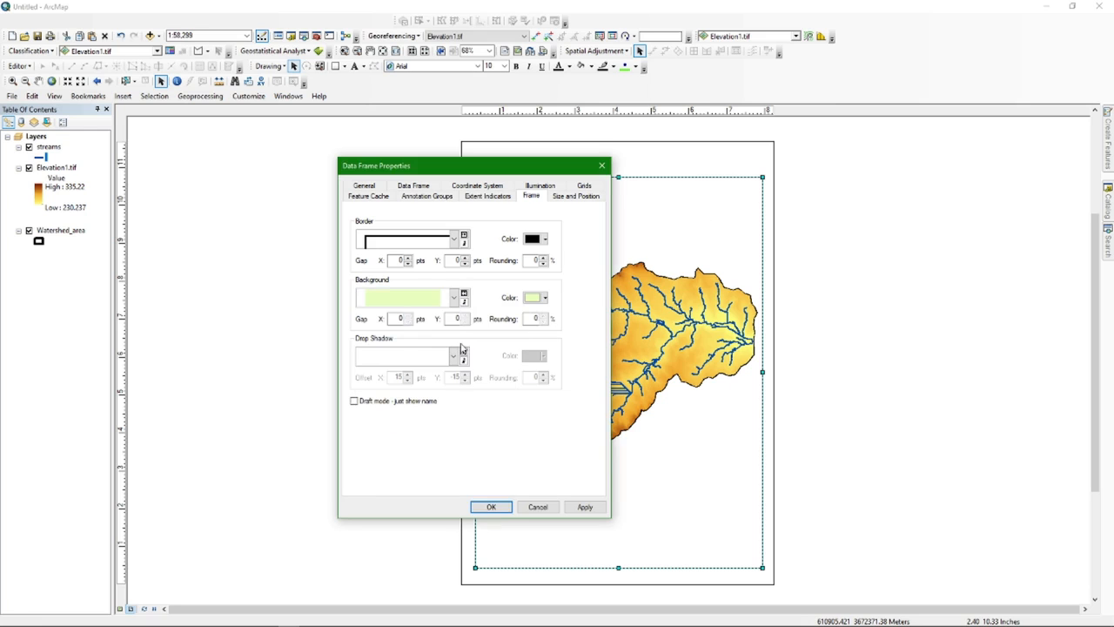
pyautogui.click(496, 509)
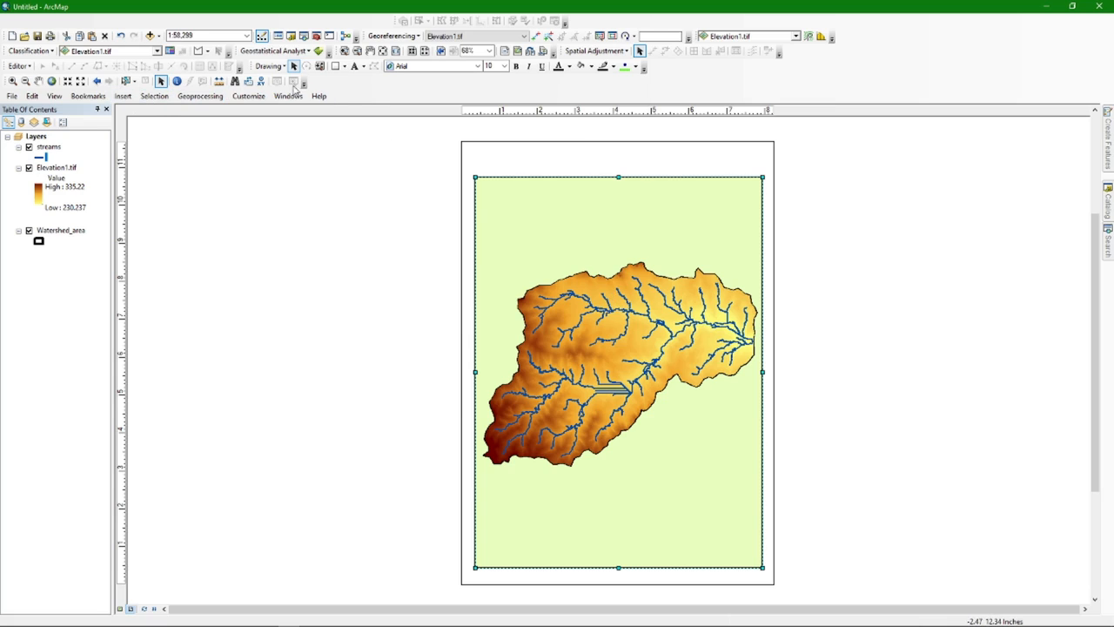
# Insert the title 'Hydrological Analysis' and move it above the map frame
pyautogui.click(124, 97)
pyautogui.moveTo(141, 98)
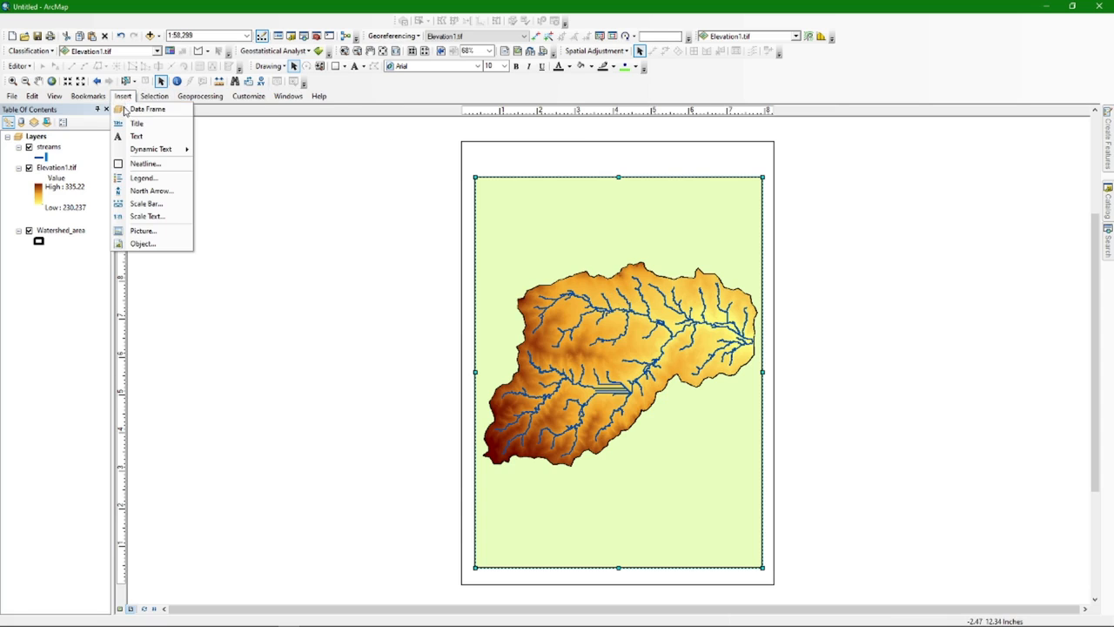
pyautogui.click(137, 124)
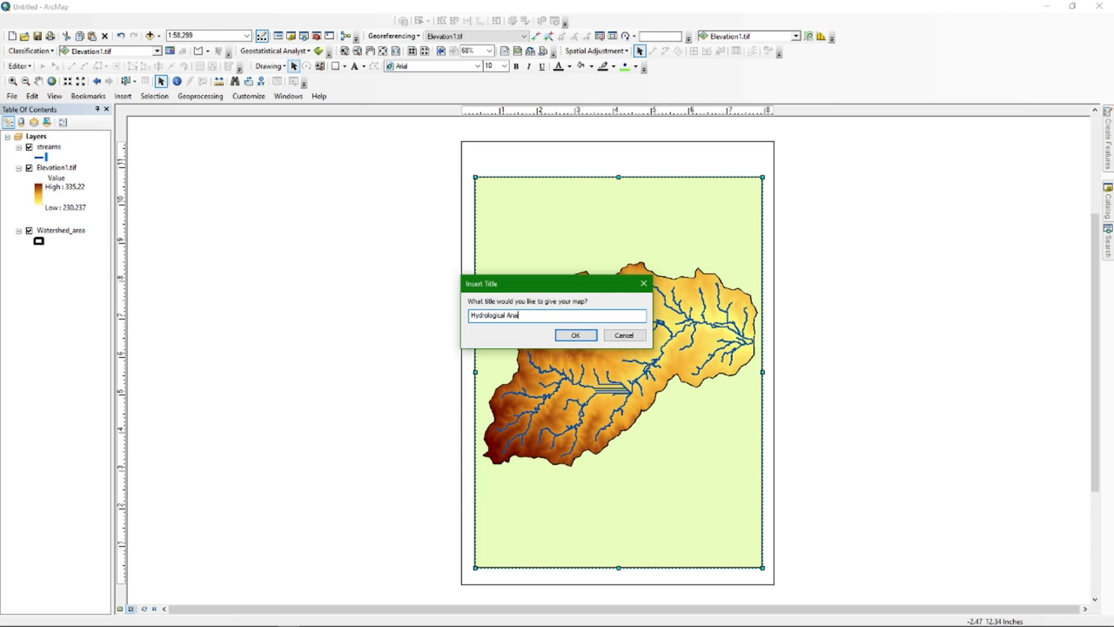
pyautogui.moveTo(533, 315); pyautogui.dragTo(469, 302)
pyautogui.hotkey('ctrl', 'c')
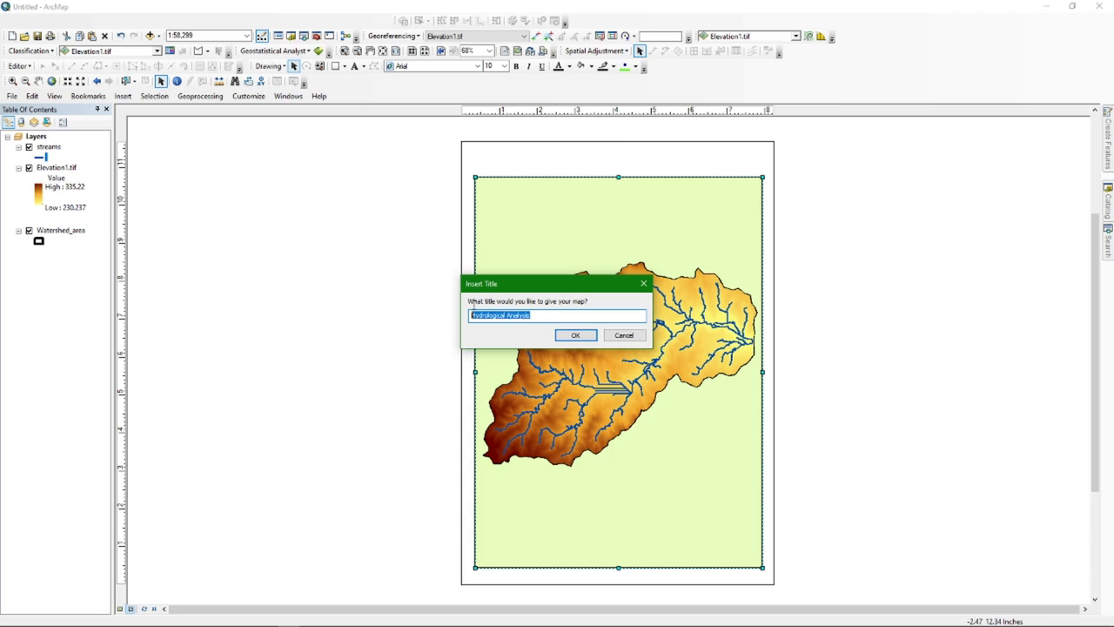
pyautogui.click(575, 335)
pyautogui.moveTo(613, 185); pyautogui.dragTo(614, 159)
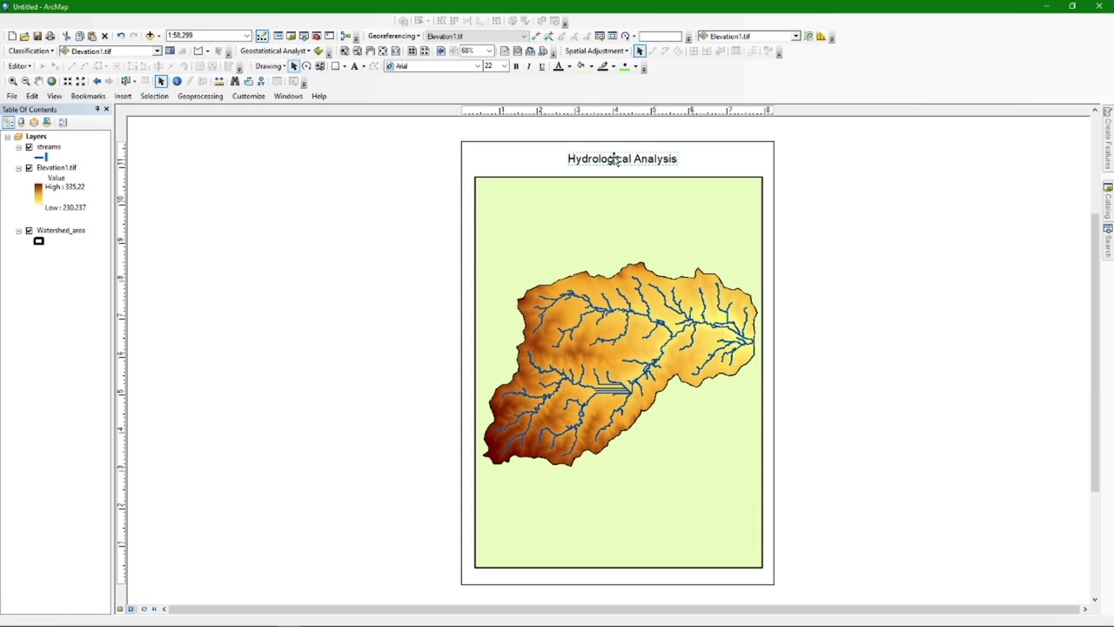
# Replace the title's dynamic tag with plain text and style it 26 pt, bold, underlined
pyautogui.doubleClick(614, 159)
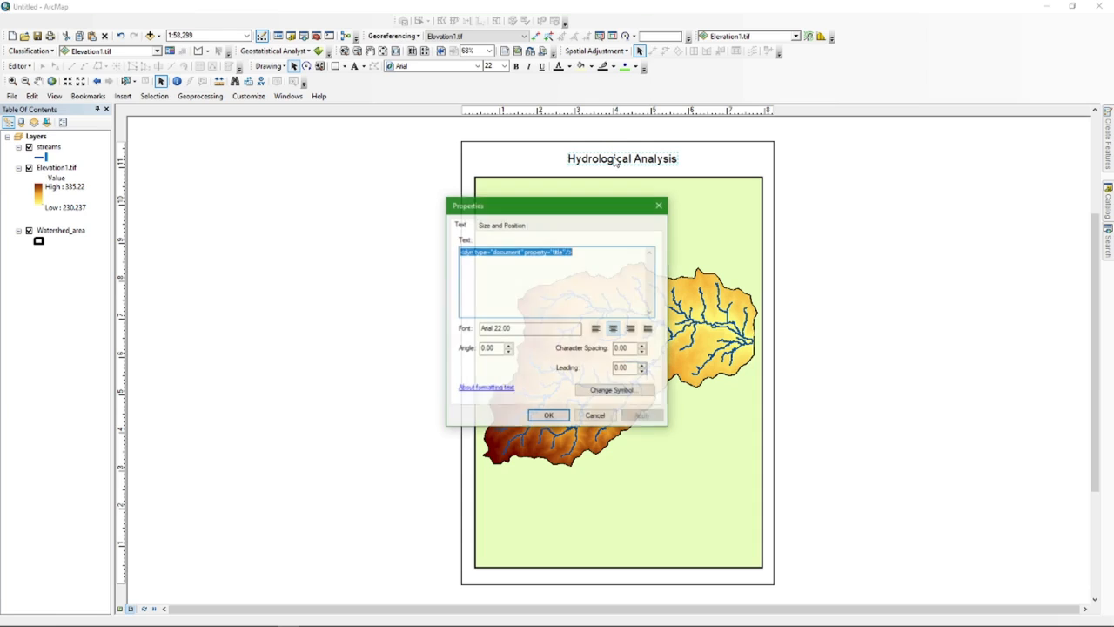
pyautogui.moveTo(590, 252); pyautogui.dragTo(440, 252)
pyautogui.hotkey('ctrl', 'v')
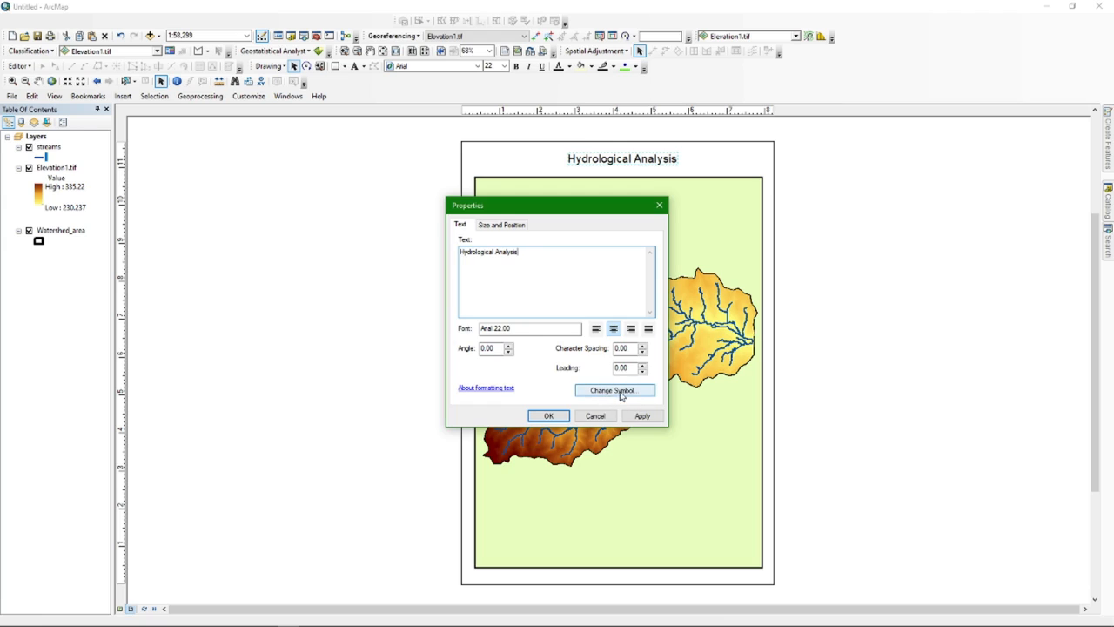
pyautogui.click(627, 393)
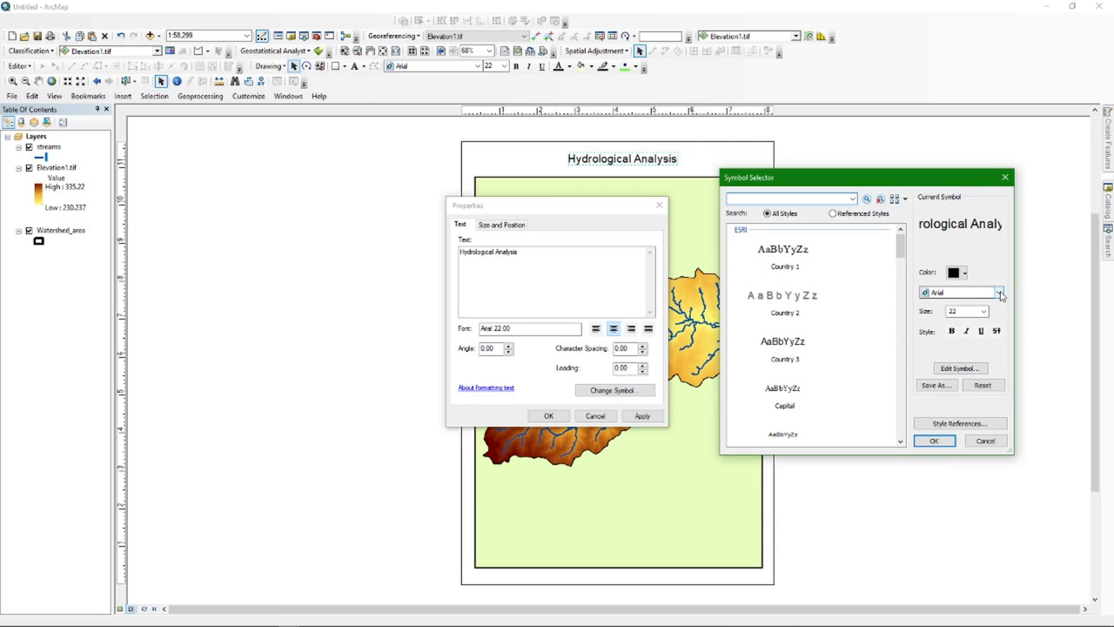
pyautogui.click(984, 310)
pyautogui.click(960, 352)
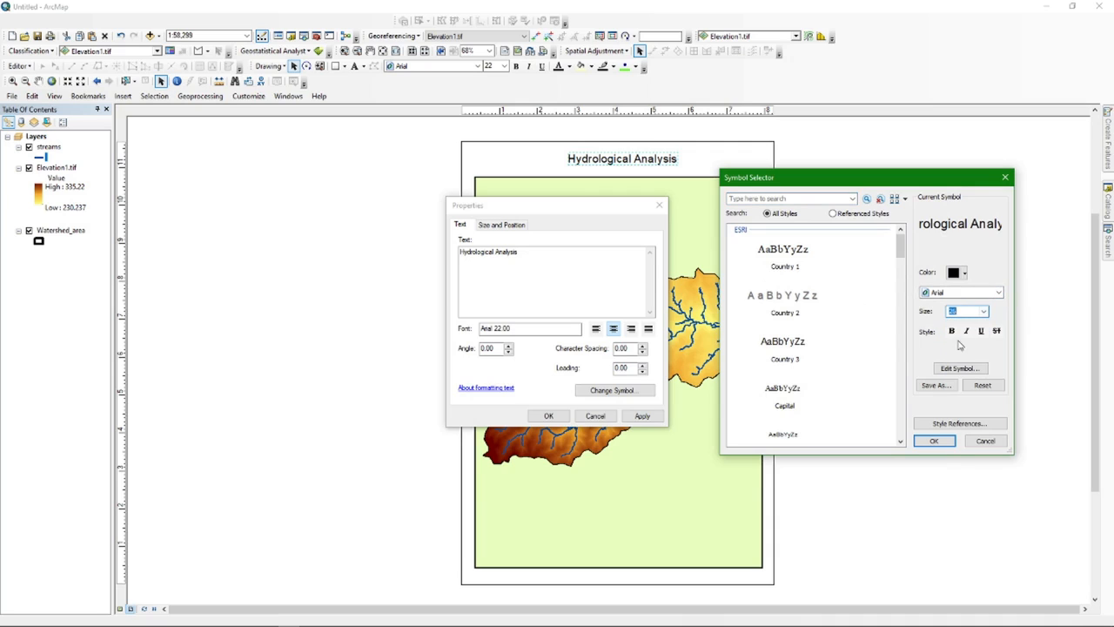
pyautogui.click(951, 331)
pyautogui.click(981, 331)
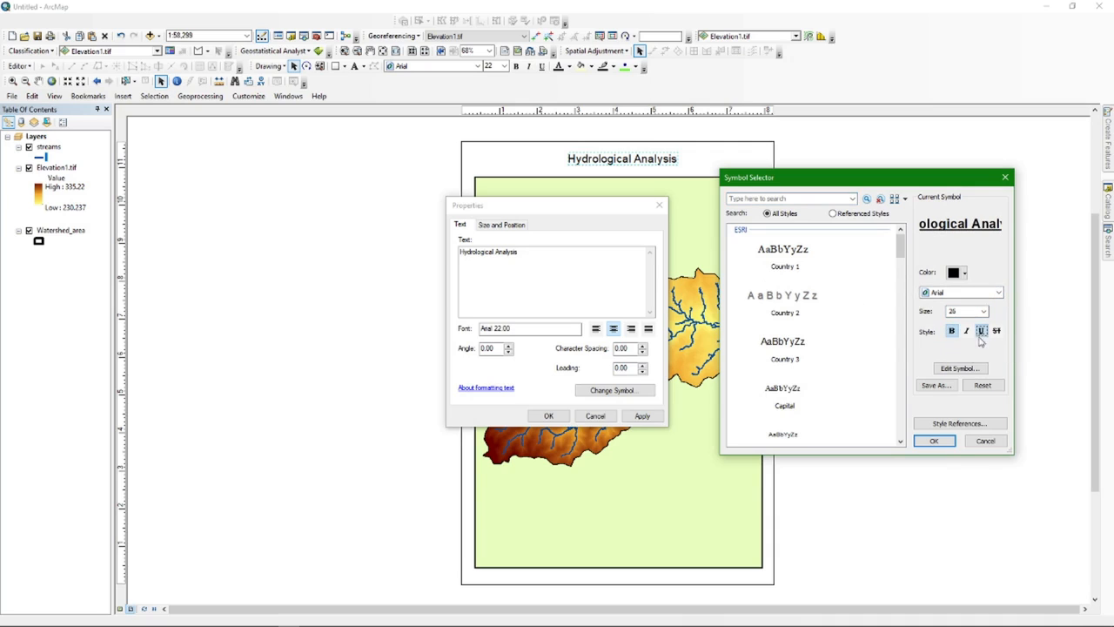
pyautogui.click(934, 441)
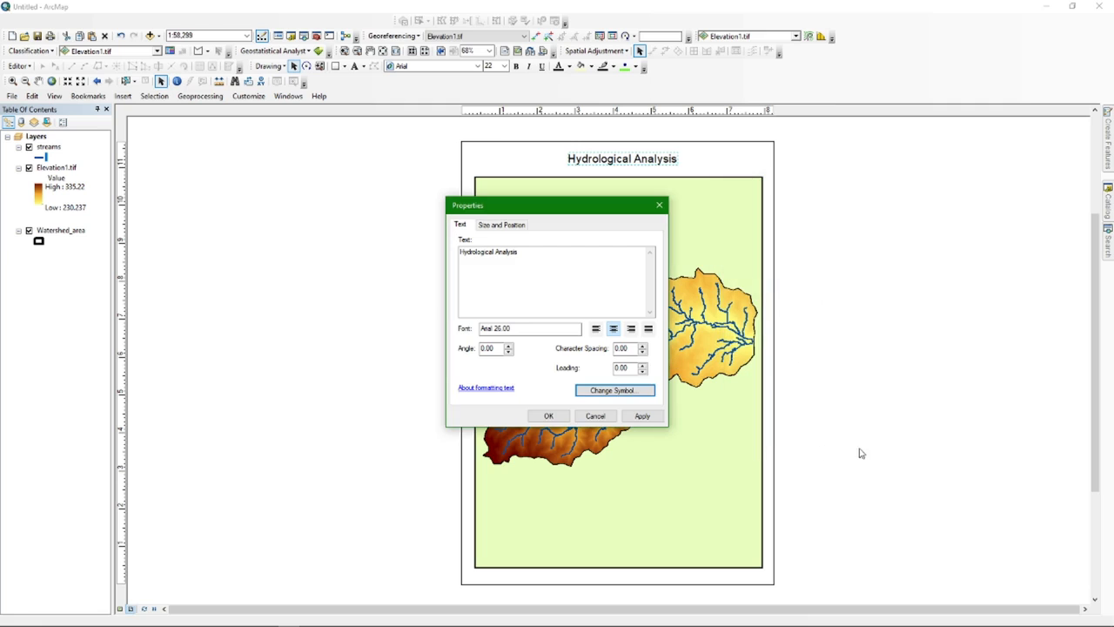
pyautogui.click(548, 416)
pyautogui.moveTo(620, 161); pyautogui.dragTo(620, 159)
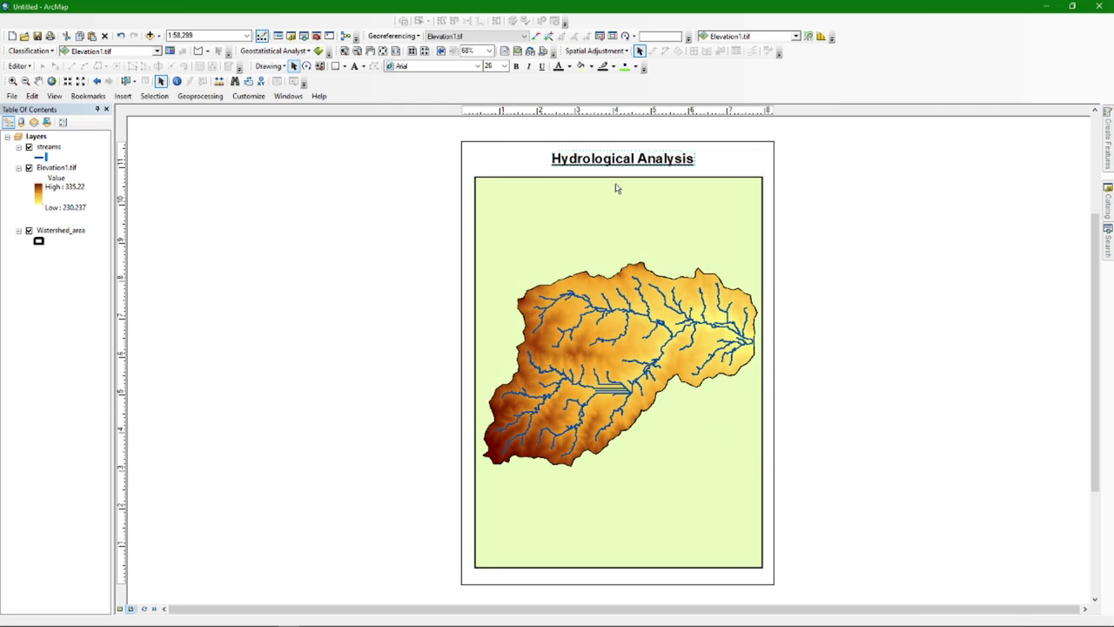
pyautogui.click(619, 199)
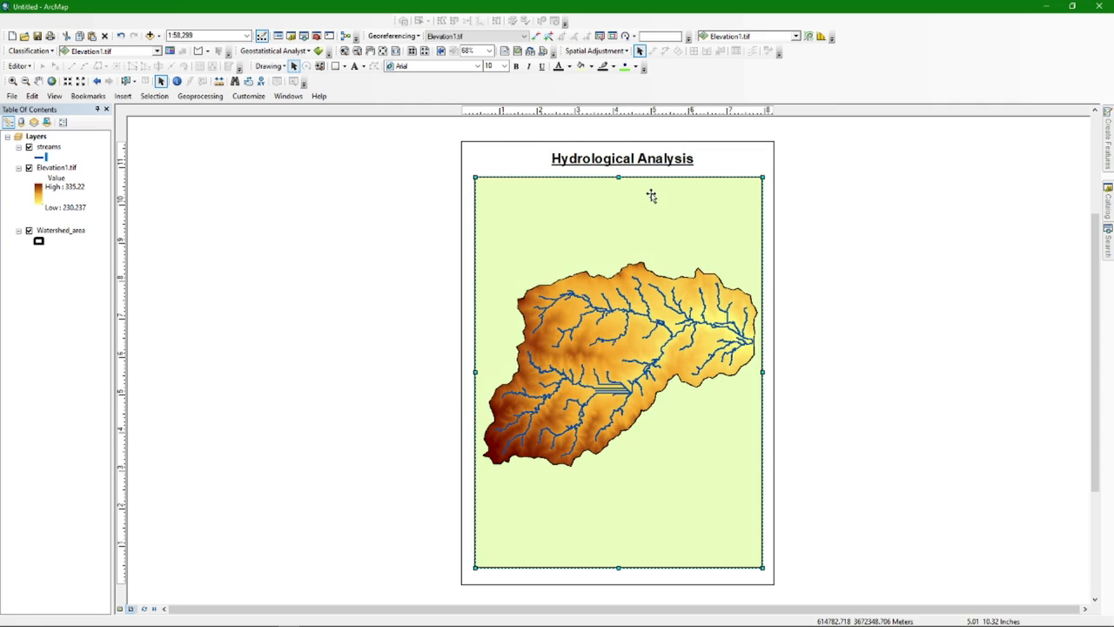
# Insert an ESRI North 3 north arrow and place it in the map frame's upper-right corner
pyautogui.click(122, 98)
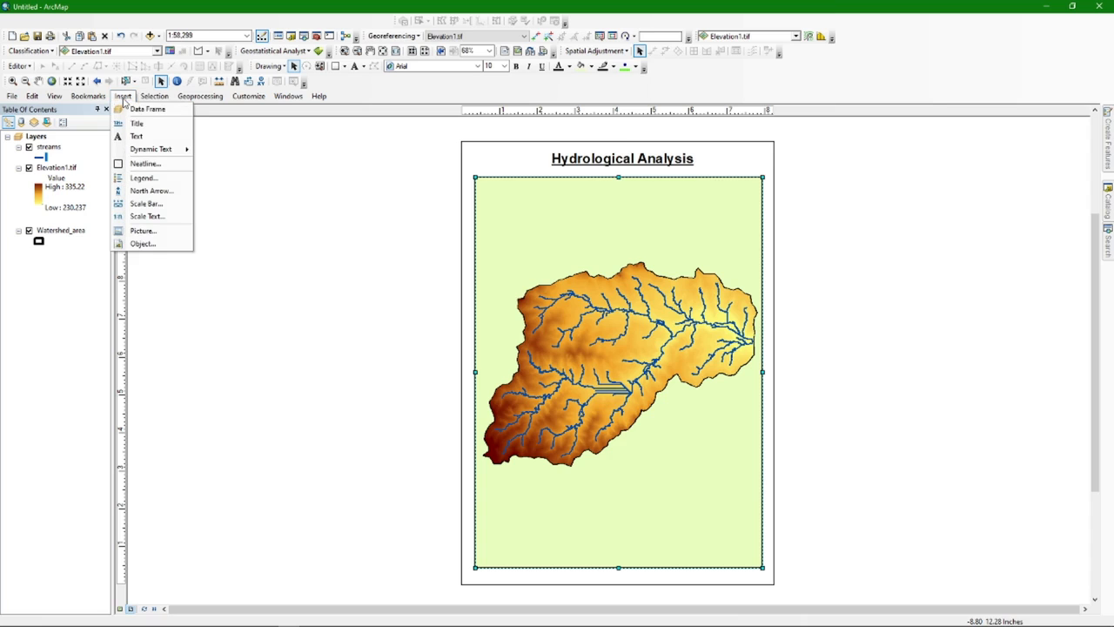
pyautogui.click(157, 190)
pyautogui.scroll(-12, 83, 162)
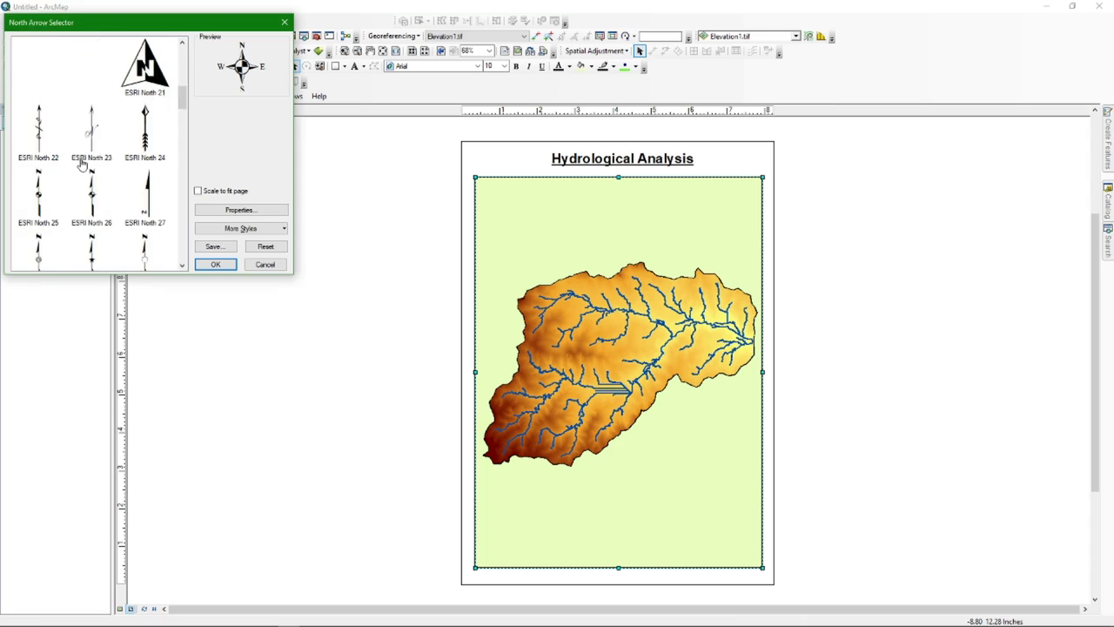
pyautogui.scroll(12, 84, 157)
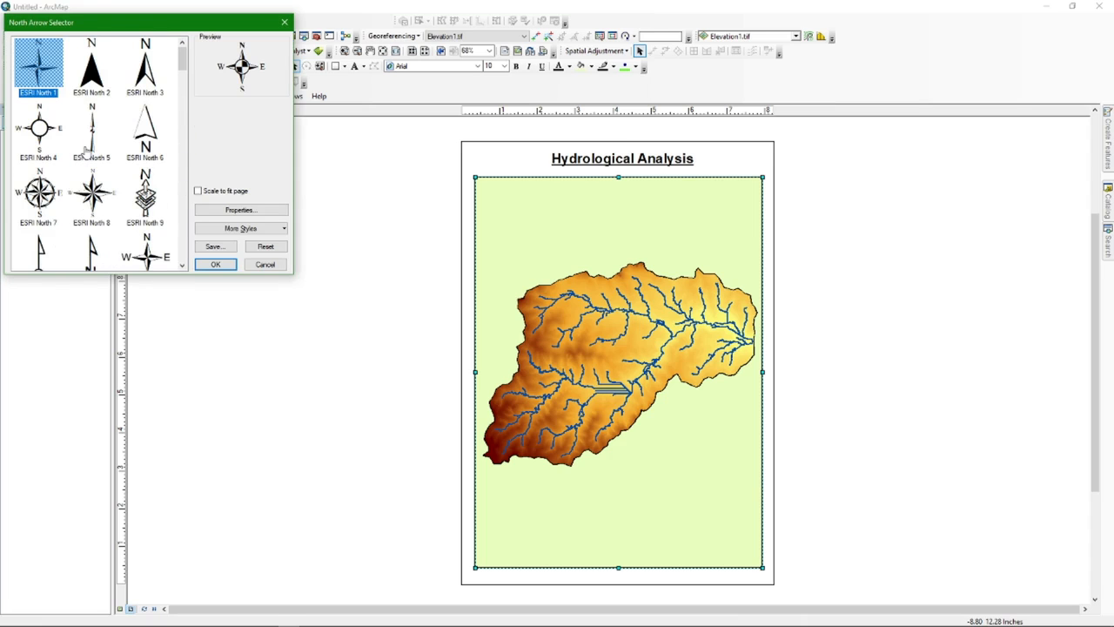
pyautogui.click(148, 78)
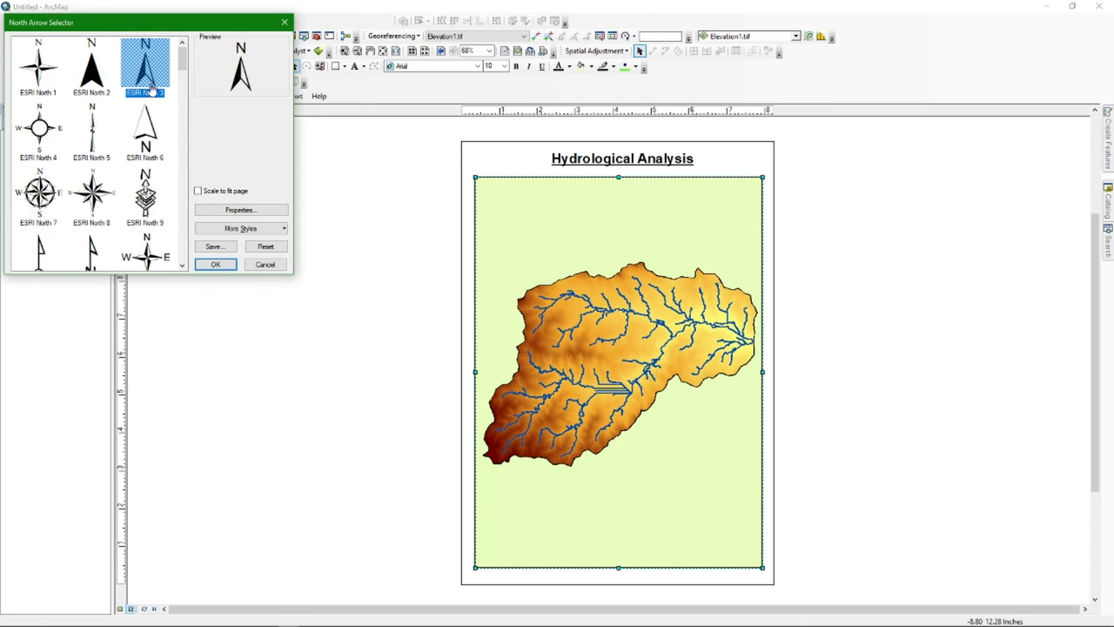
pyautogui.click(216, 266)
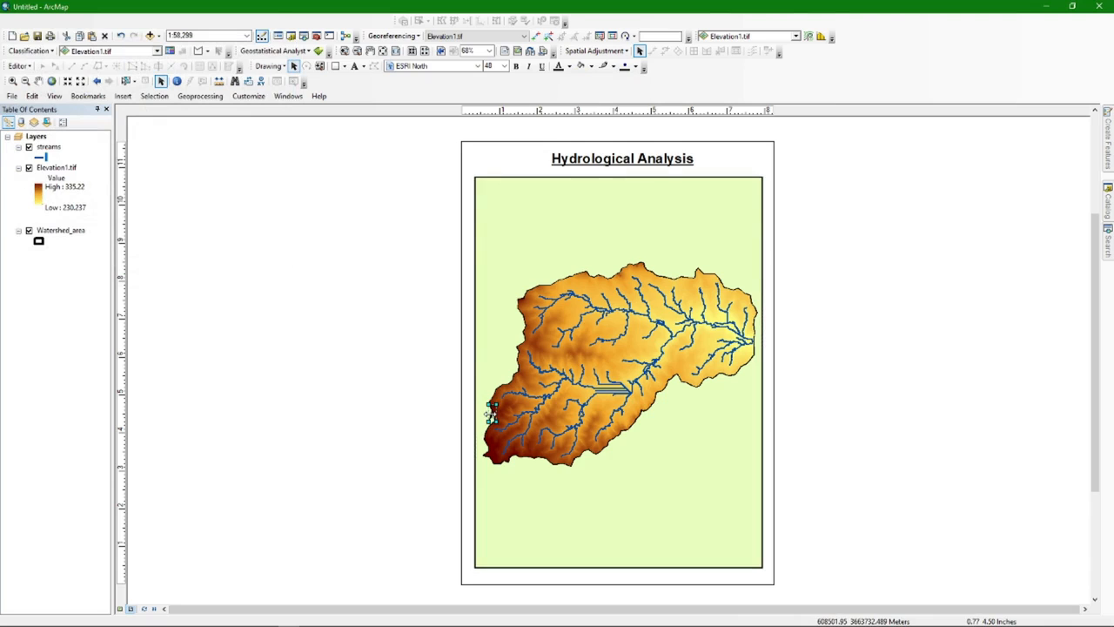
pyautogui.moveTo(493, 413)
pyautogui.mouseDown()
pyautogui.moveTo(654, 242)
pyautogui.moveTo(747, 191)
pyautogui.moveTo(734, 222)
pyautogui.mouseUp()
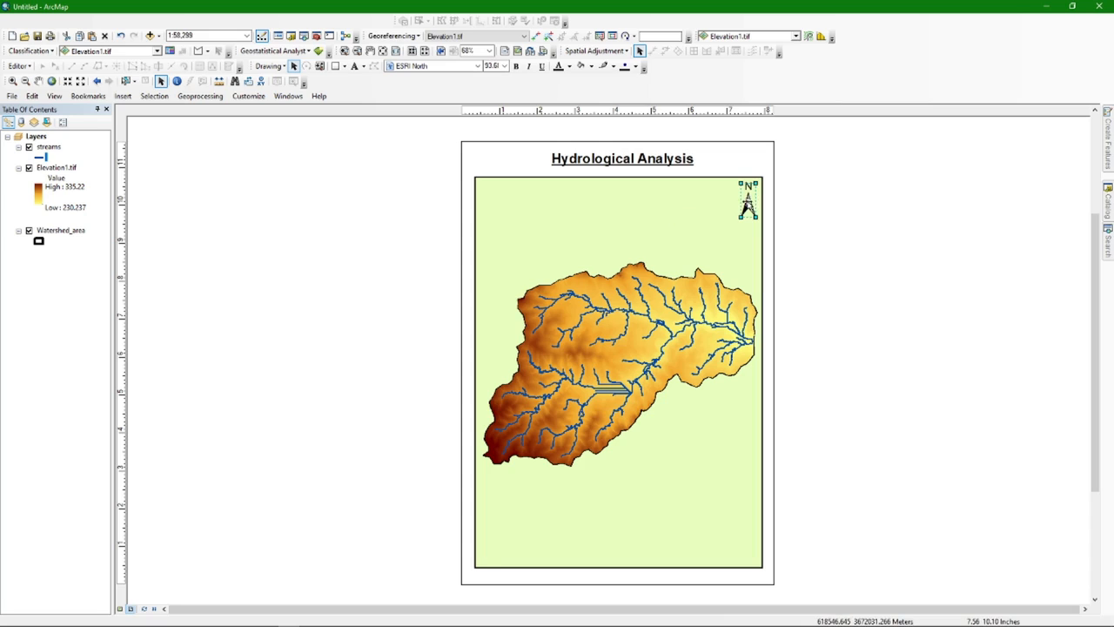
pyautogui.moveTo(748, 205); pyautogui.dragTo(745, 203)
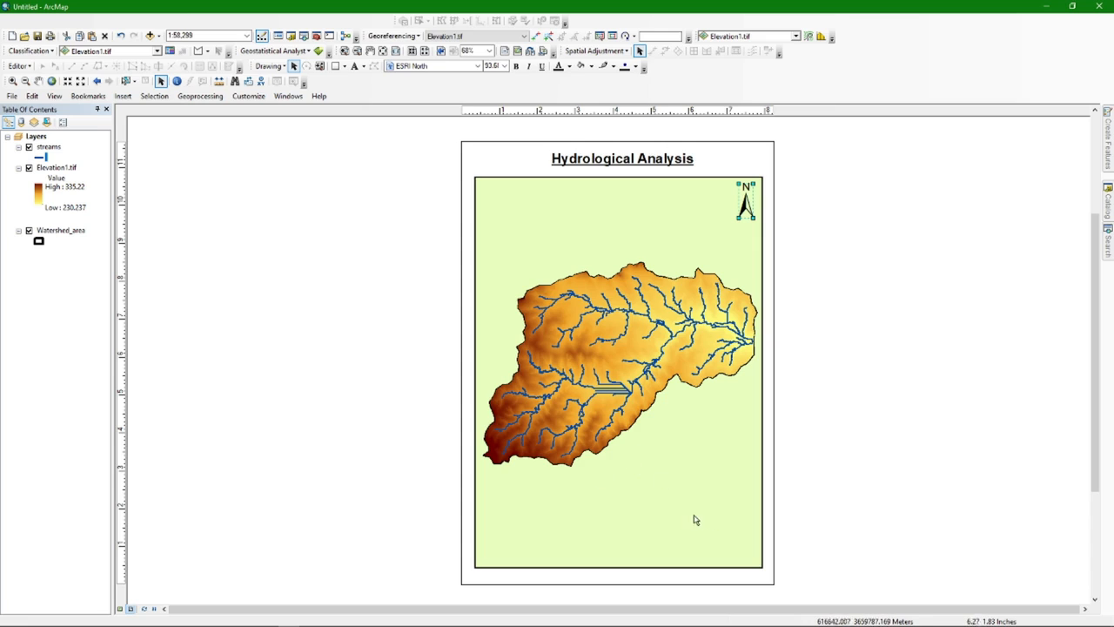
# Add a Scale Line 1 bar (0–2 Miles) at the frame's bottom-right and open its properties
pyautogui.click(127, 98)
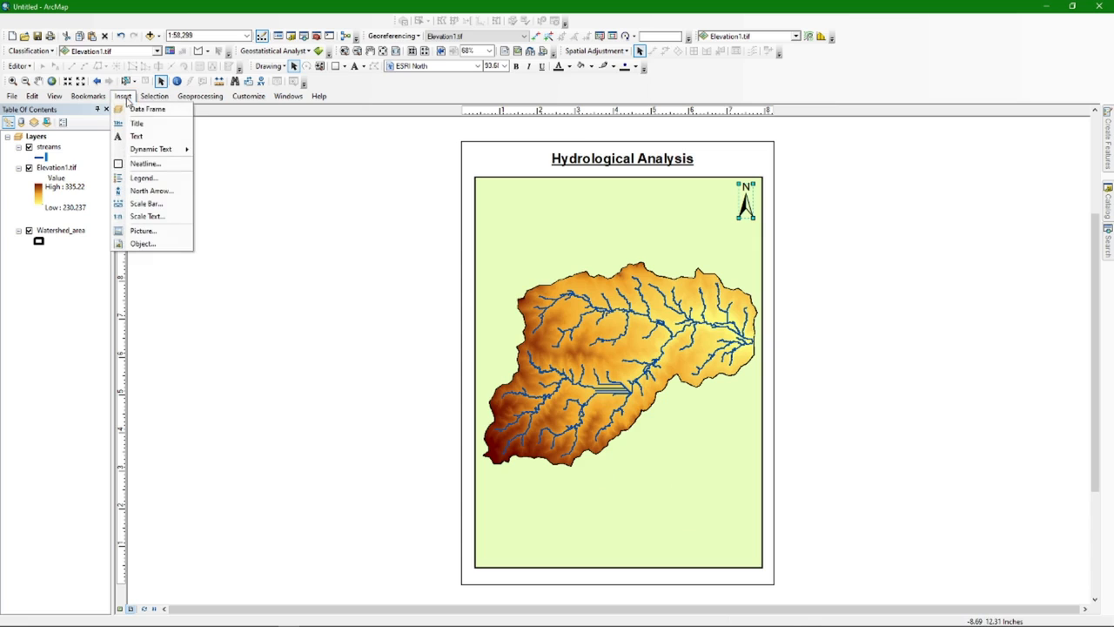
pyautogui.click(156, 205)
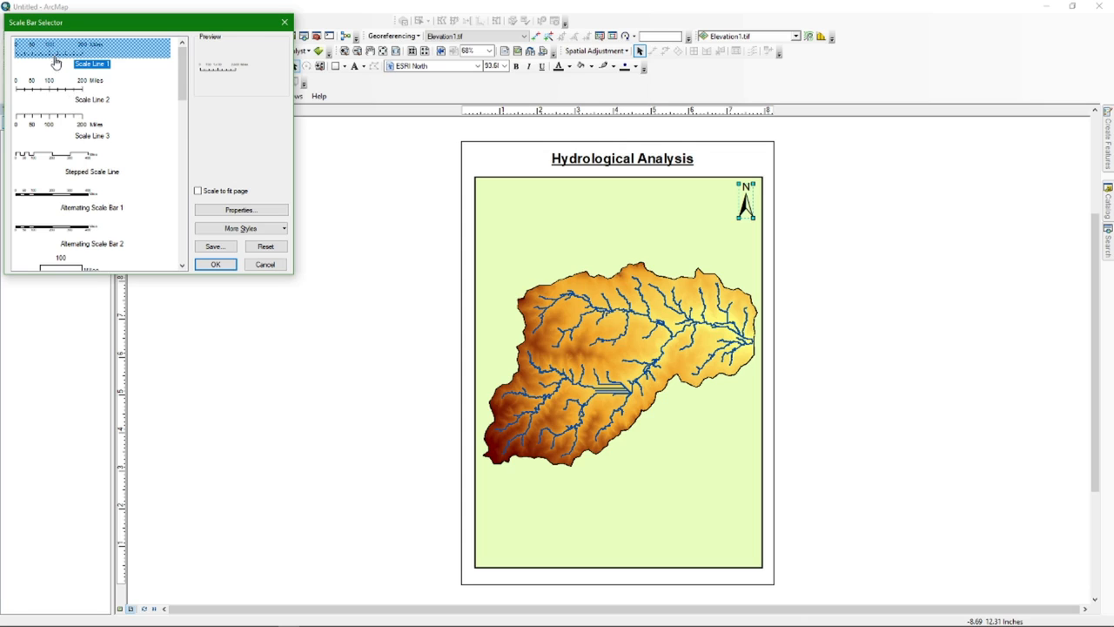
pyautogui.click(215, 263)
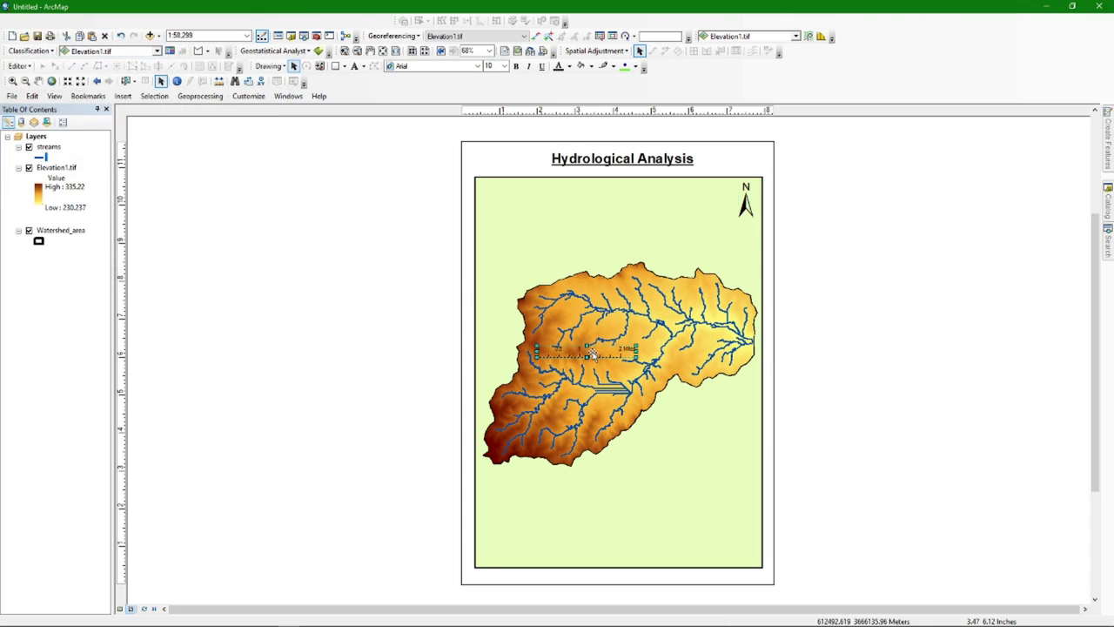
pyautogui.moveTo(592, 355); pyautogui.dragTo(712, 556)
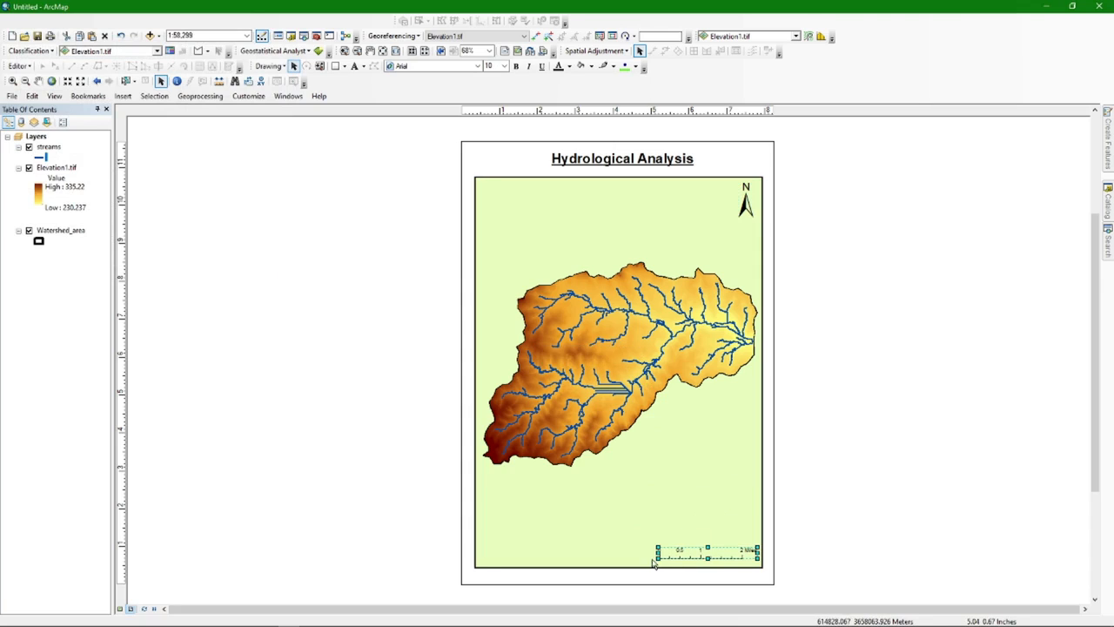
pyautogui.moveTo(658, 551); pyautogui.dragTo(644, 552)
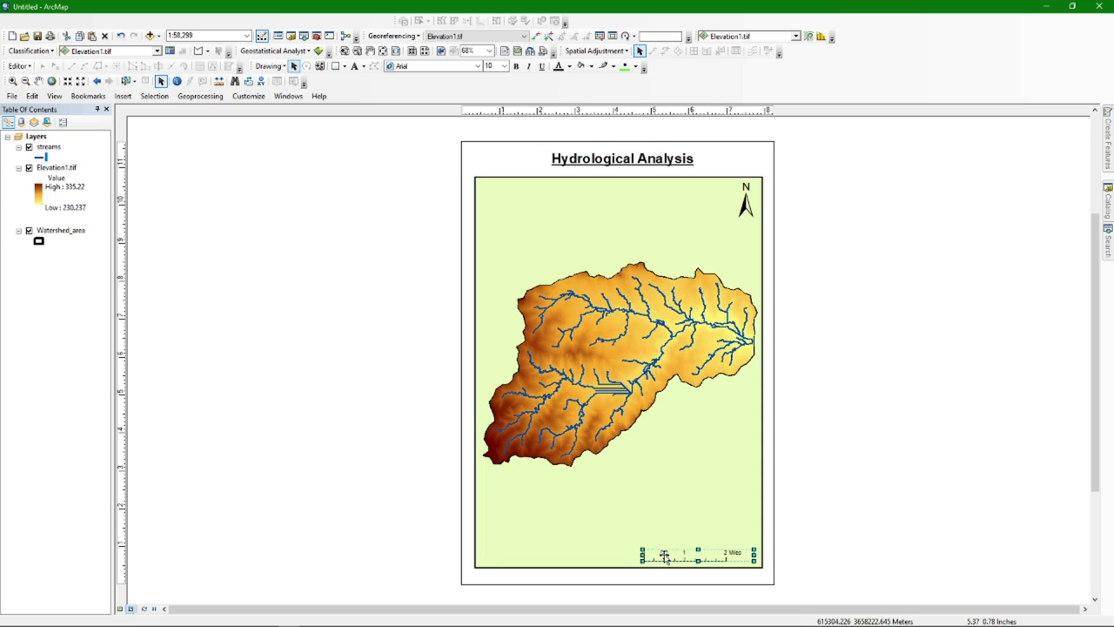
pyautogui.click(680, 513)
pyautogui.click(735, 560)
pyautogui.moveTo(732, 556); pyautogui.dragTo(737, 558)
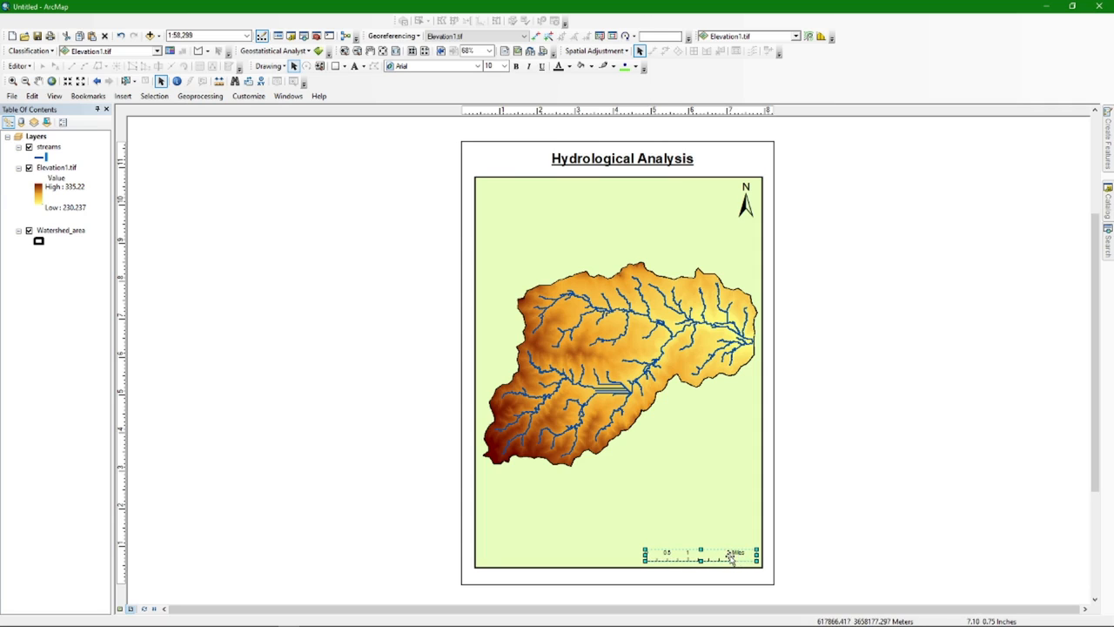
pyautogui.doubleClick(723, 558)
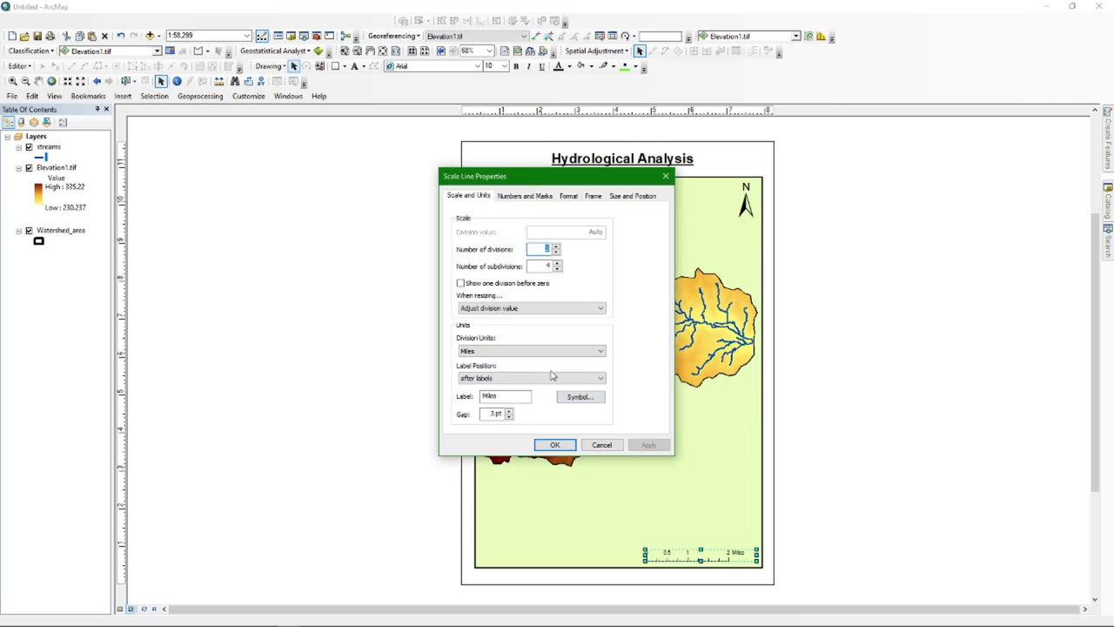
# Switch the scale bar units to Kilometers (0, 0.75, 1.5, 3) and fit it into the lower-right corner
pyautogui.click(485, 350)
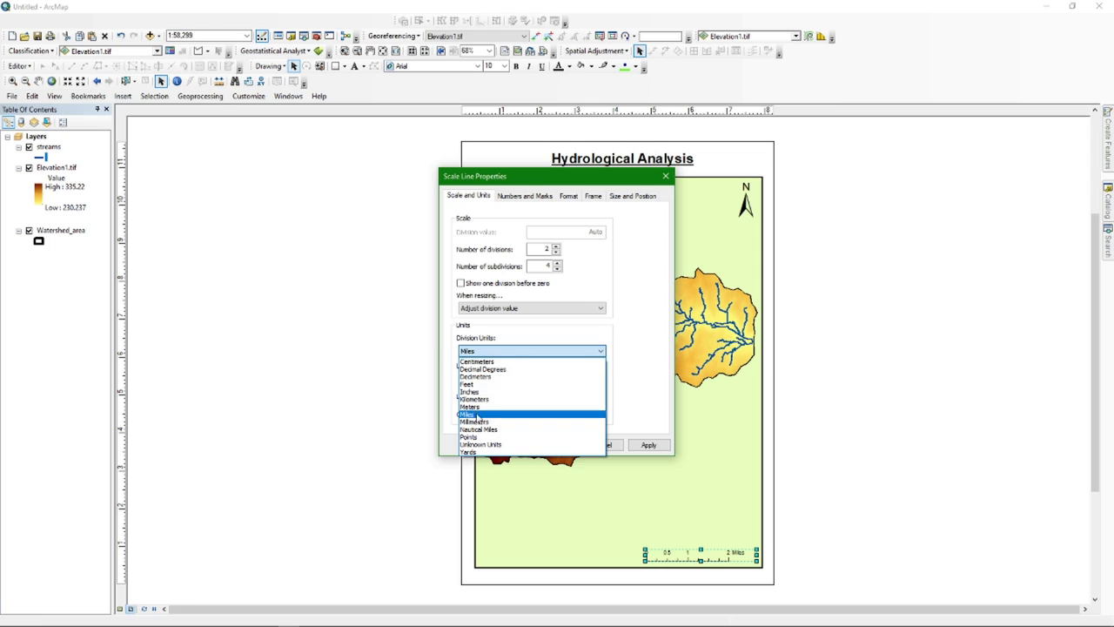
pyautogui.click(486, 398)
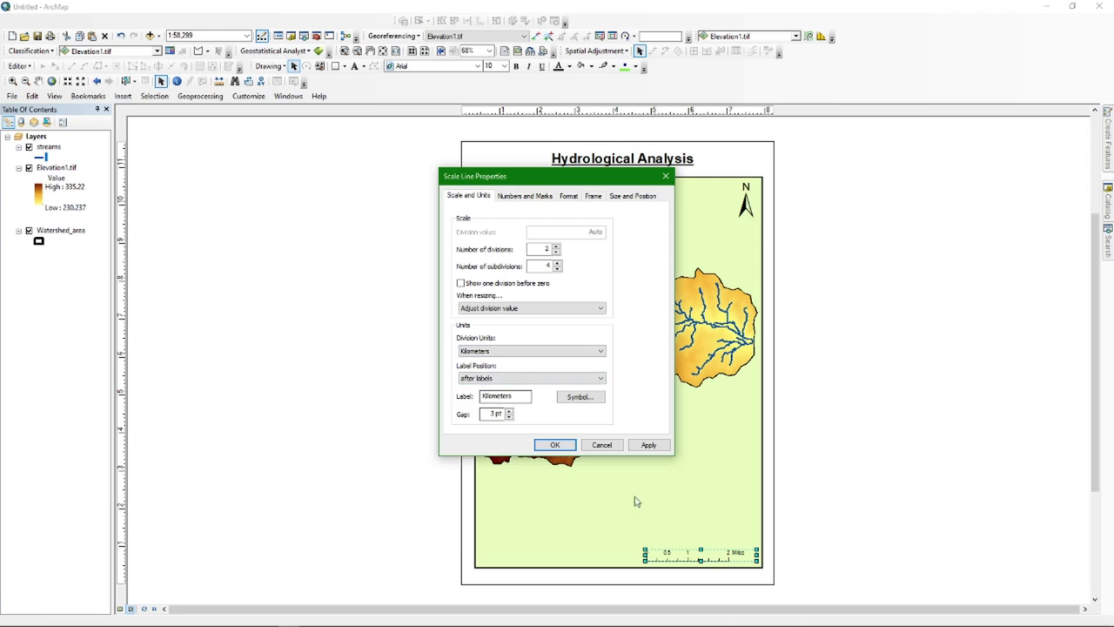
pyautogui.click(556, 447)
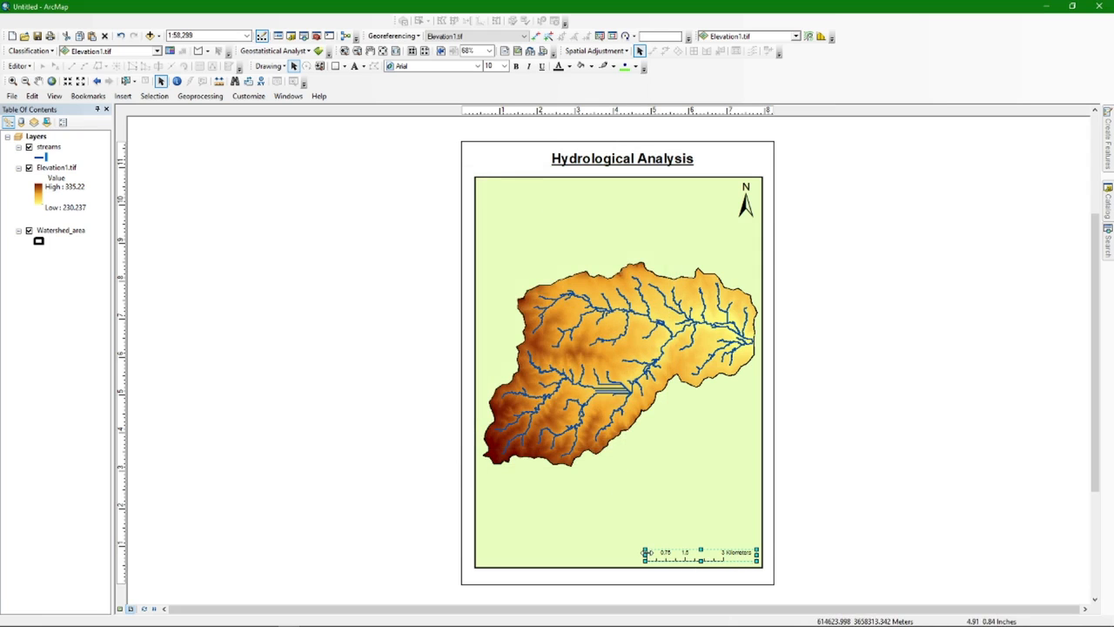
pyautogui.moveTo(643, 557); pyautogui.dragTo(629, 554)
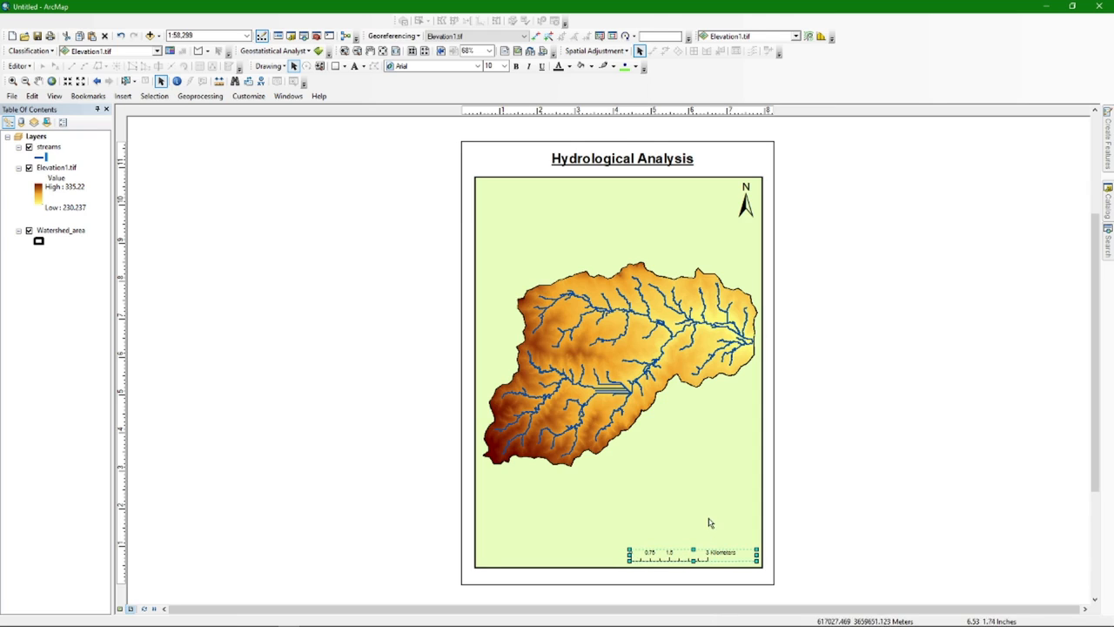
pyautogui.moveTo(703, 557)
pyautogui.mouseDown()
pyautogui.moveTo(713, 557)
pyautogui.moveTo(703, 545)
pyautogui.moveTo(701, 555)
pyautogui.mouseUp()
pyautogui.click(693, 486)
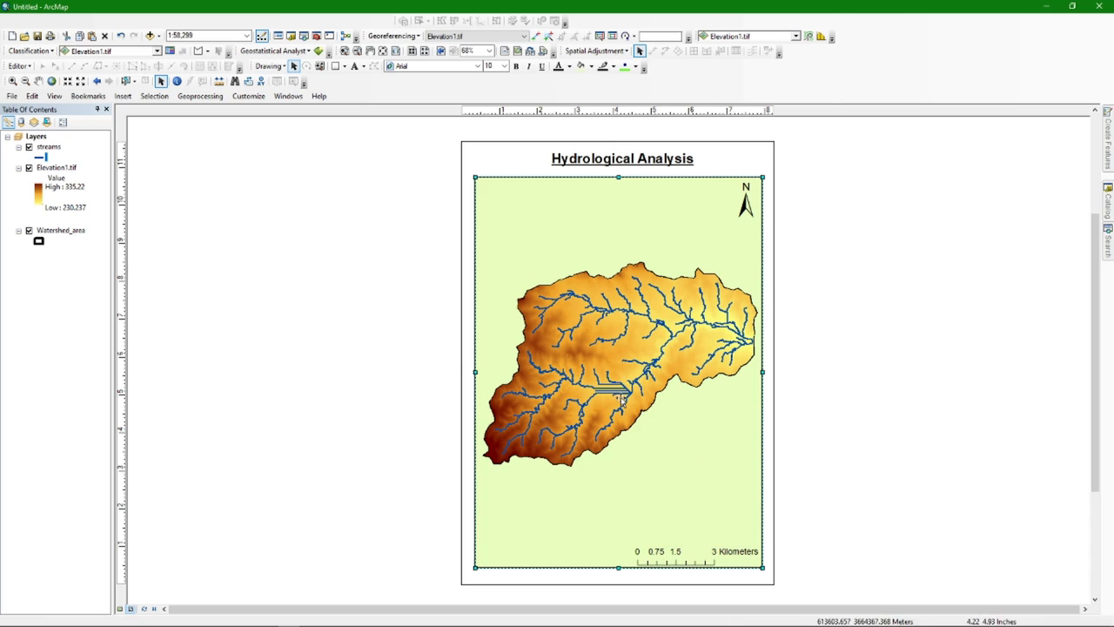
# Start the Legend Wizard from Insert > Legend and move its dialog aside to reveal the map
pyautogui.click(122, 97)
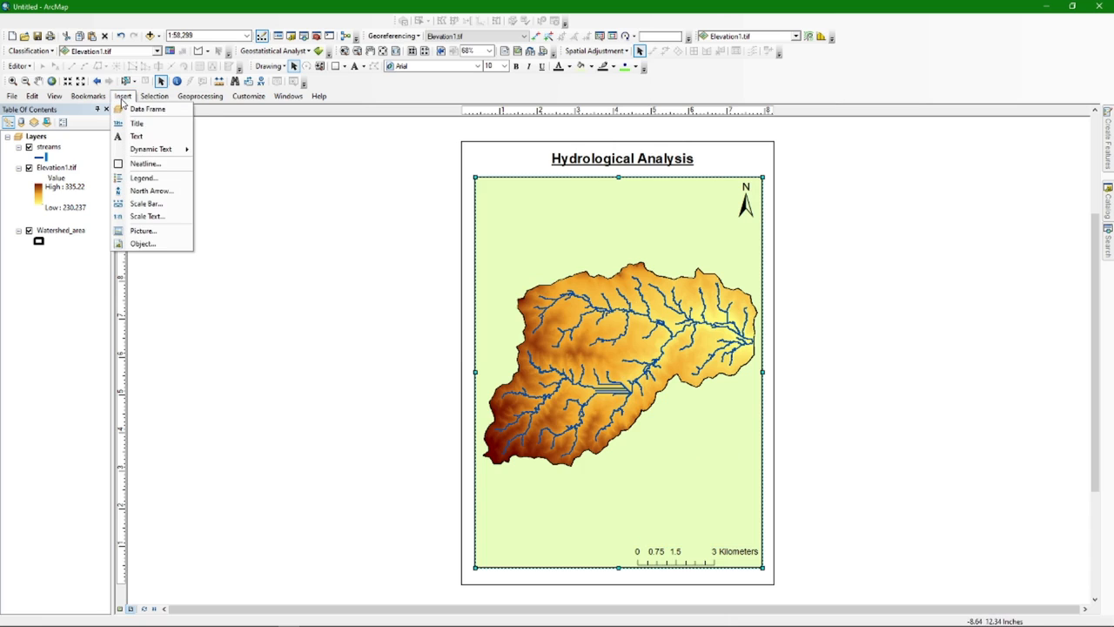
pyautogui.click(144, 178)
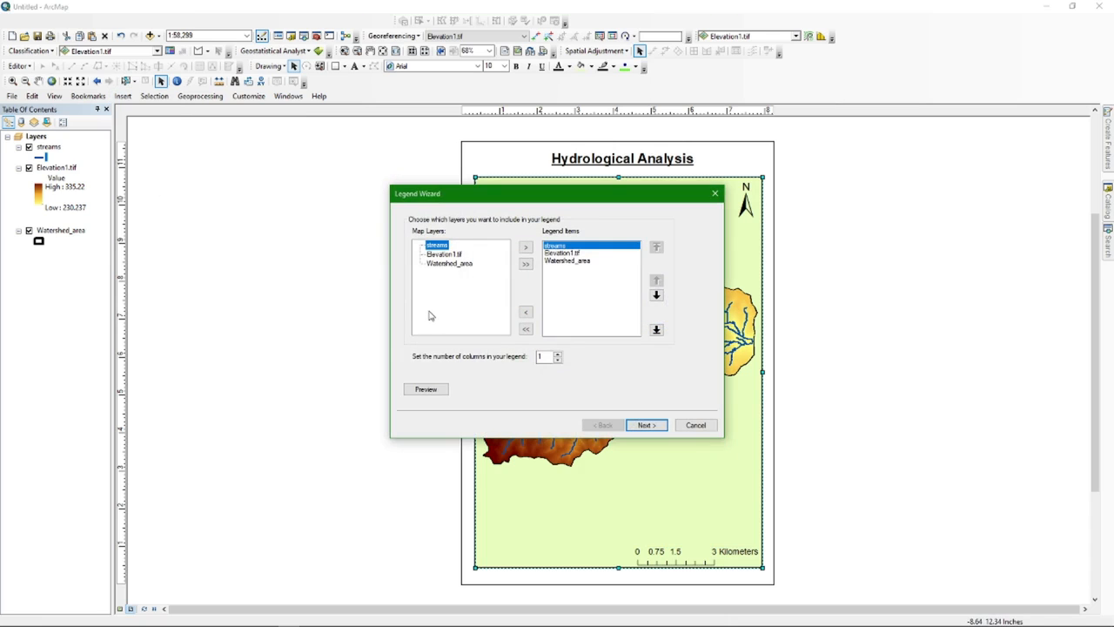
pyautogui.click(581, 307)
pyautogui.moveTo(594, 193); pyautogui.dragTo(423, 190)
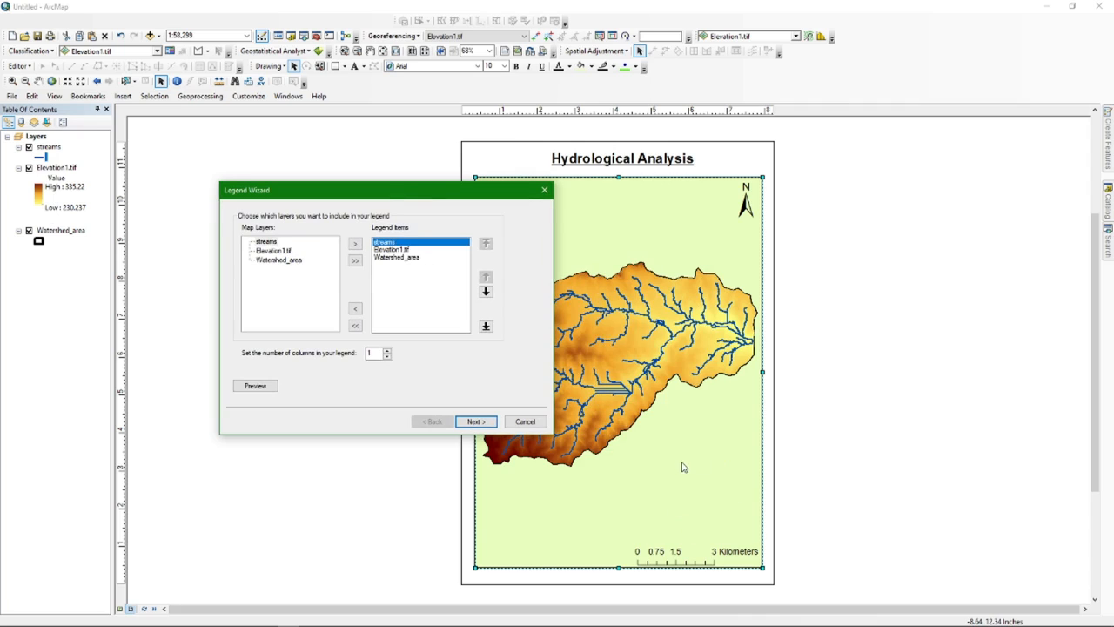
# Try adding and removing legend items, ending with an empty Legend Items list
pyautogui.keyDown('ctrl'); pyautogui.click(398, 249); pyautogui.keyUp('ctrl')
pyautogui.keyDown('ctrl'); pyautogui.click(398, 257); pyautogui.keyUp('ctrl')
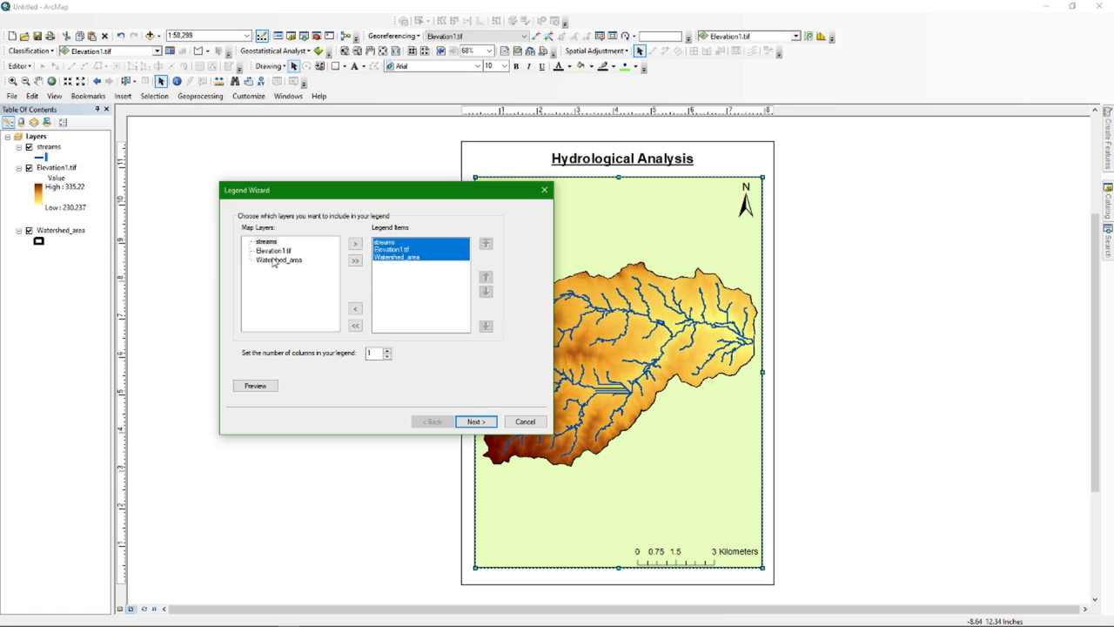
pyautogui.click(355, 244)
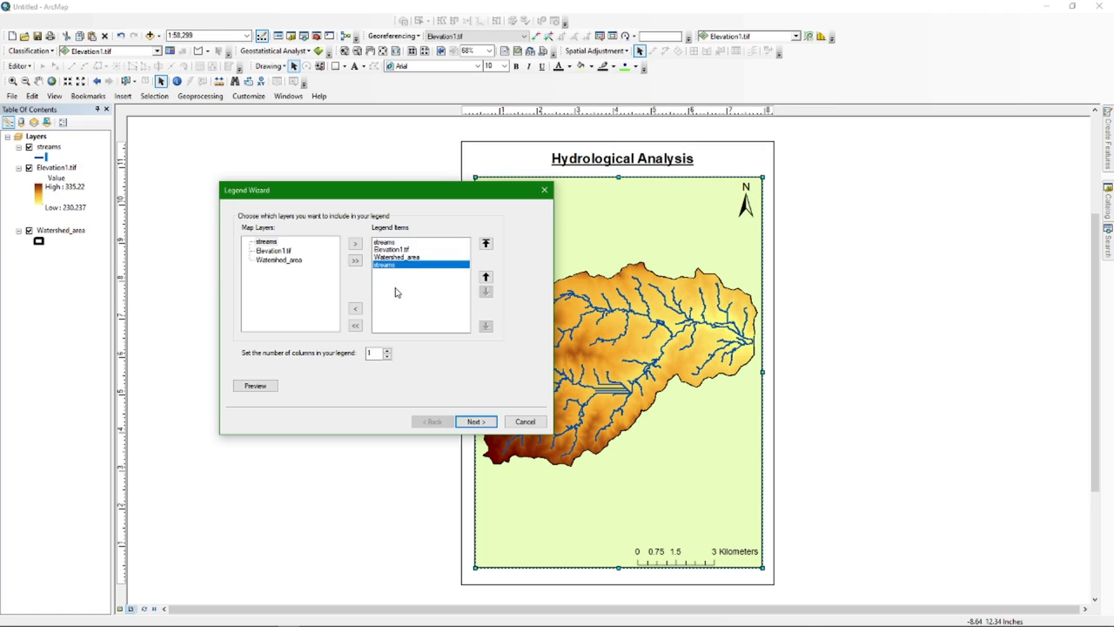
pyautogui.click(389, 244)
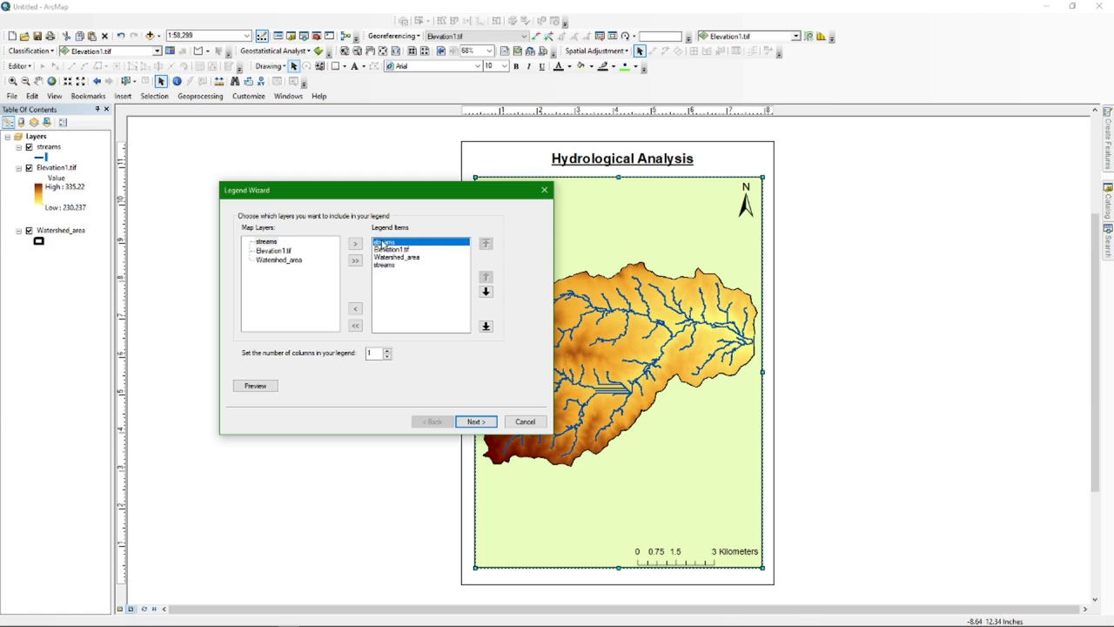
pyautogui.click(355, 310)
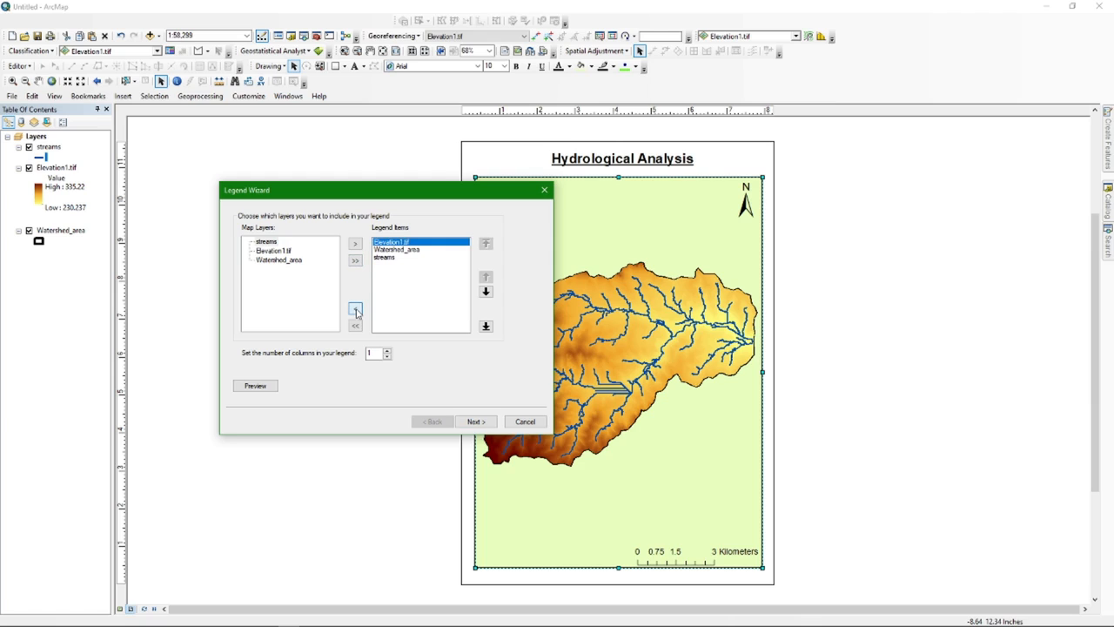
pyautogui.click(390, 259)
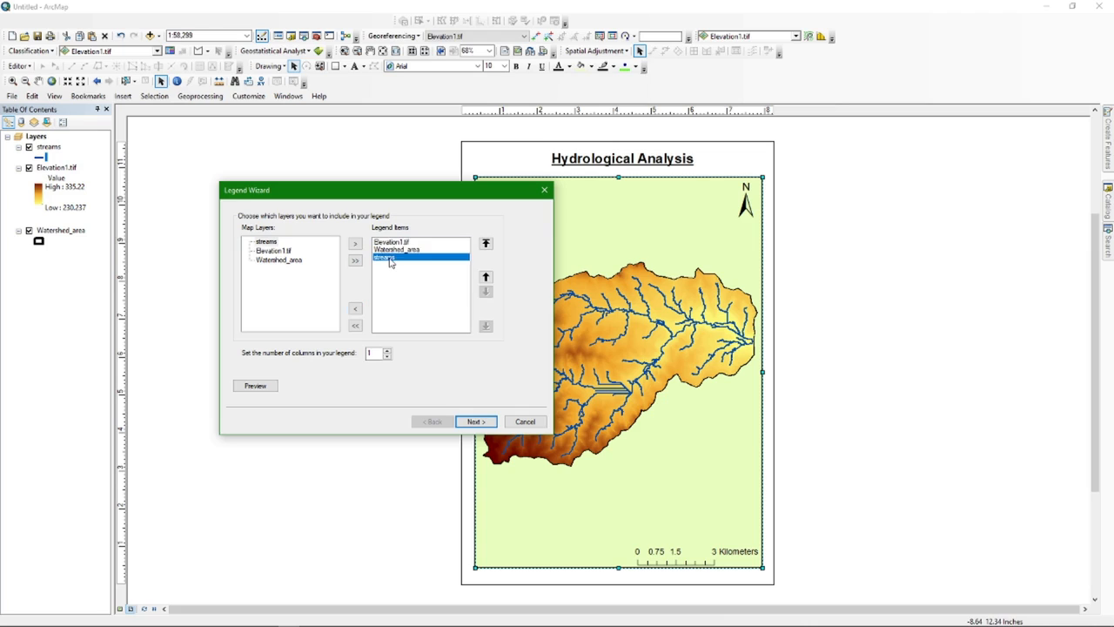
pyautogui.moveTo(392, 257); pyautogui.dragTo(389, 243)
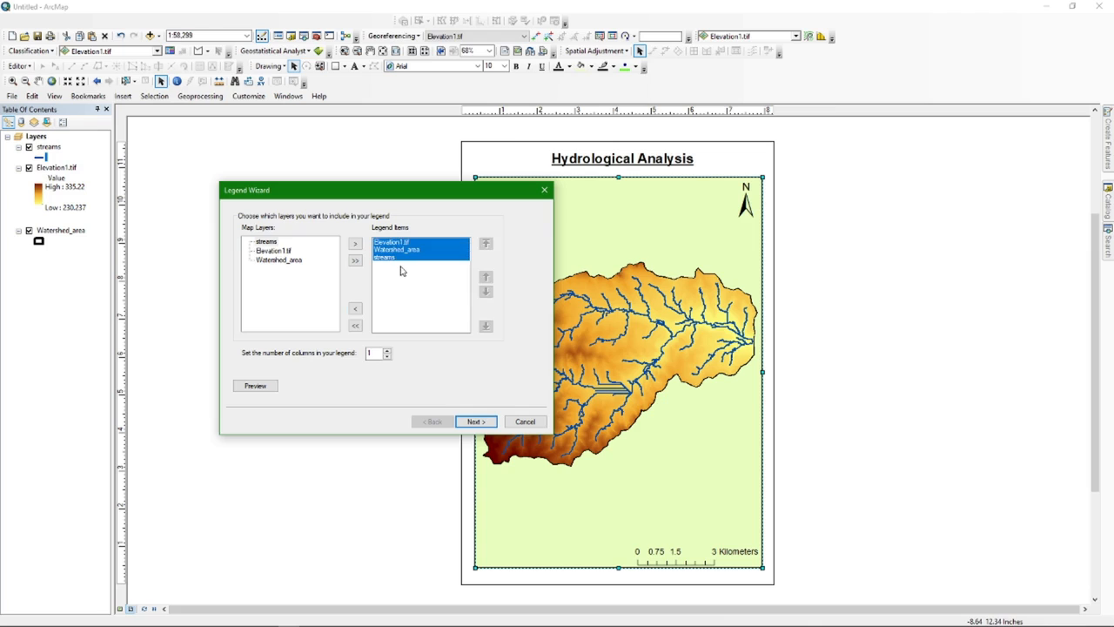
pyautogui.click(355, 308)
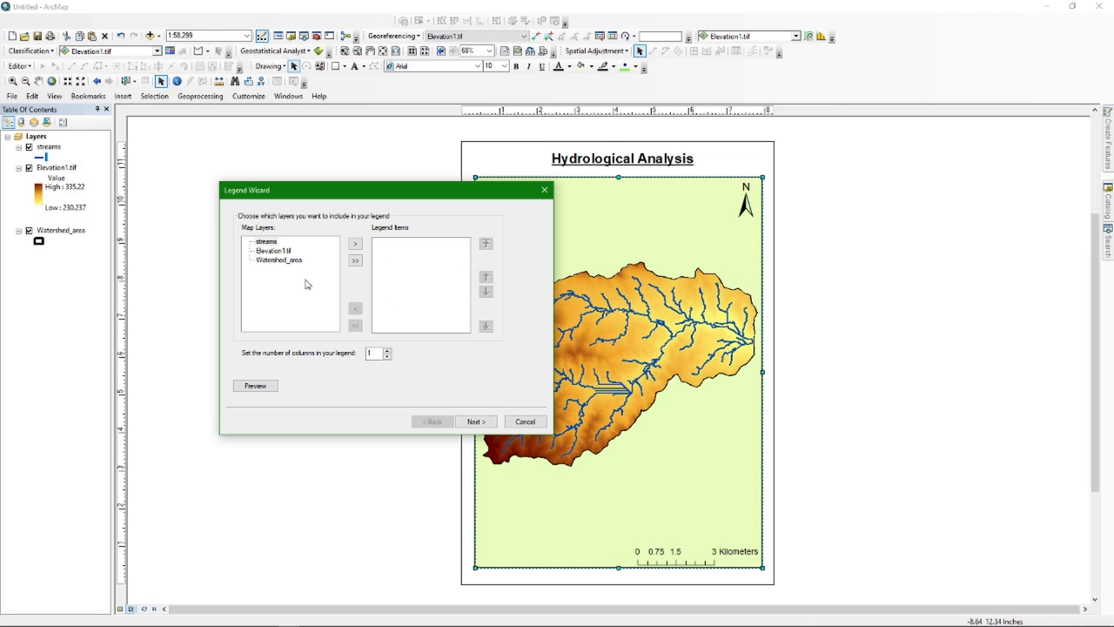
pyautogui.click(267, 241)
pyautogui.click(355, 244)
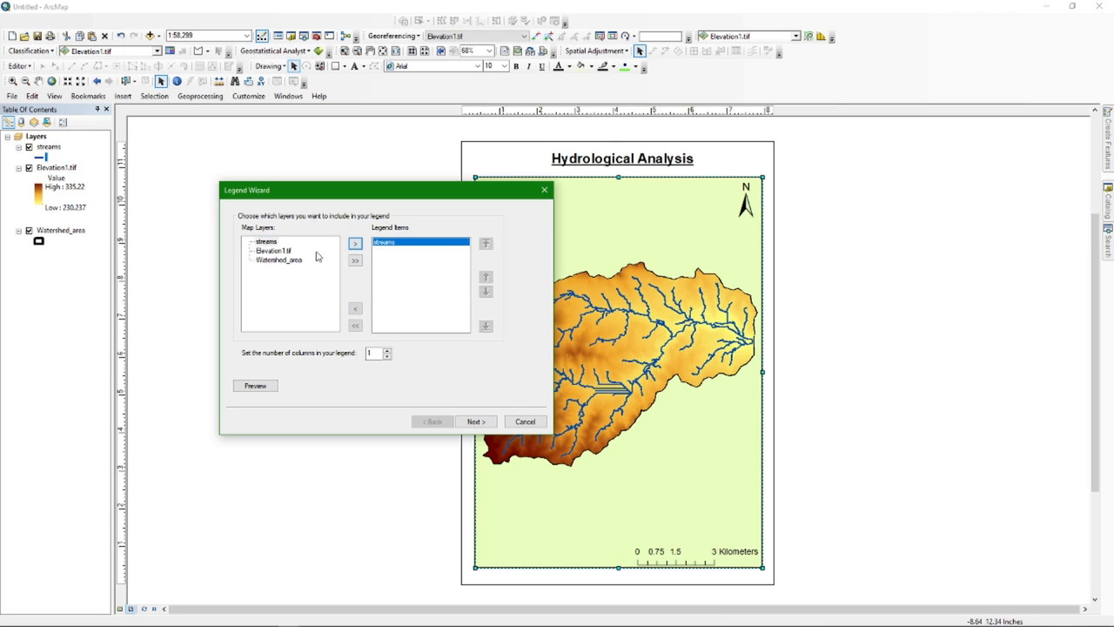
pyautogui.click(283, 251)
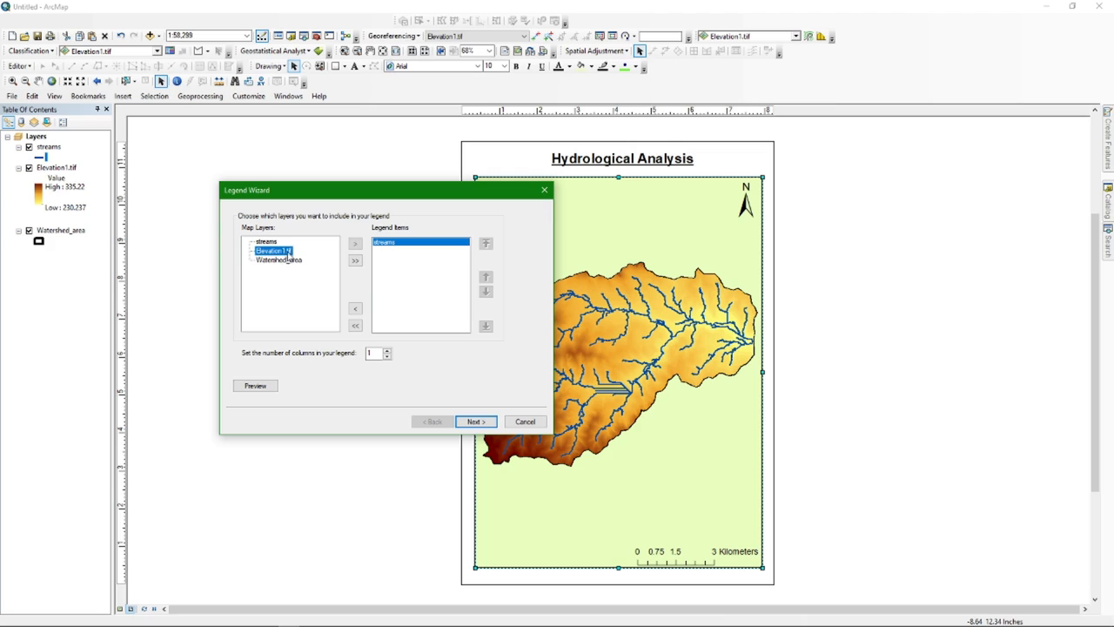
pyautogui.click(355, 245)
pyautogui.click(278, 260)
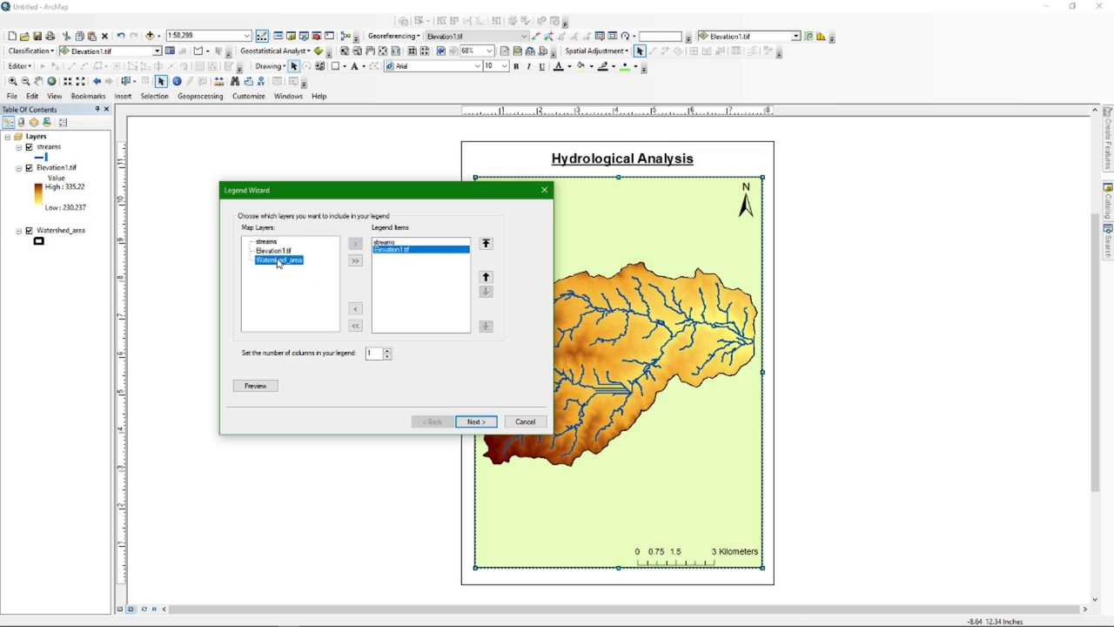
pyautogui.click(355, 260)
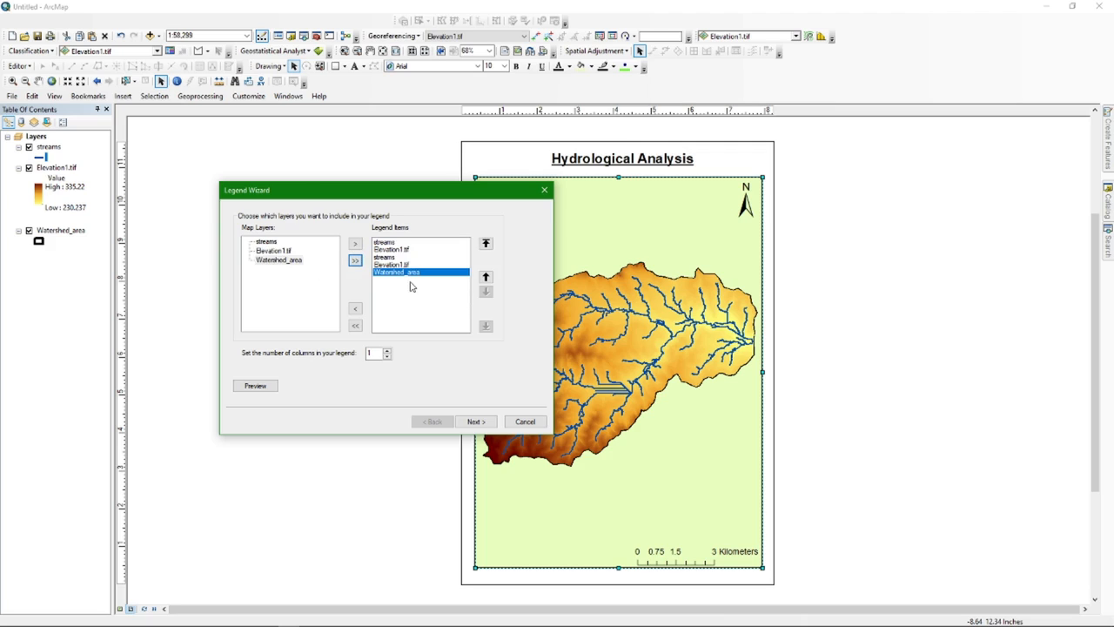
pyautogui.click(355, 326)
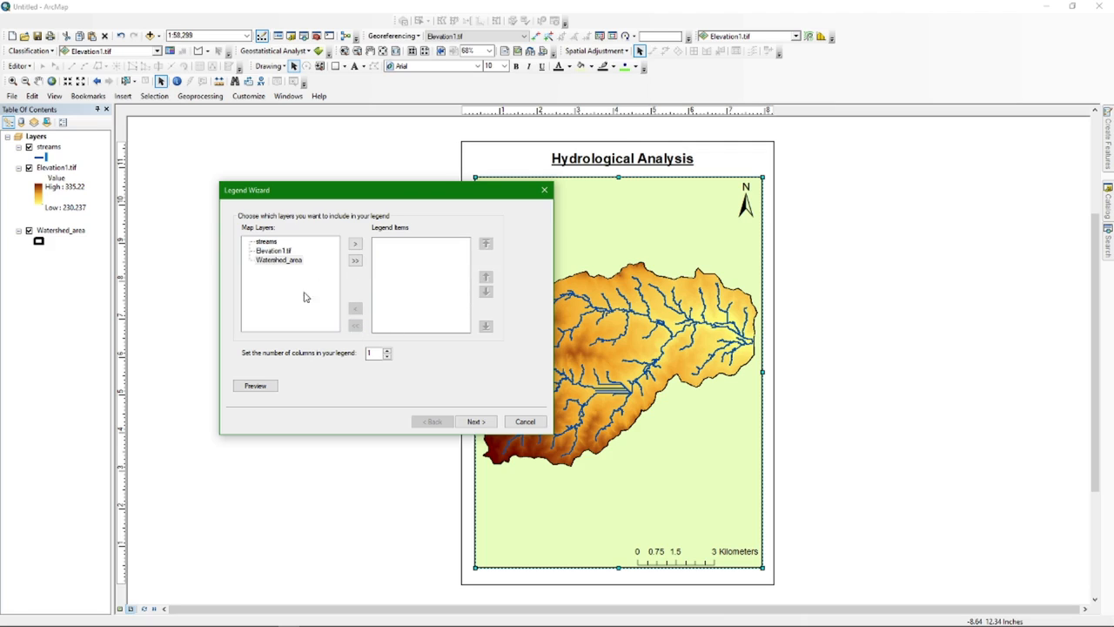
# Add streams, Elevation1.tif and Watershed_area to the Legend Items in that order
pyautogui.click(268, 242)
pyautogui.click(355, 245)
pyautogui.click(287, 254)
pyautogui.click(355, 244)
pyautogui.click(295, 261)
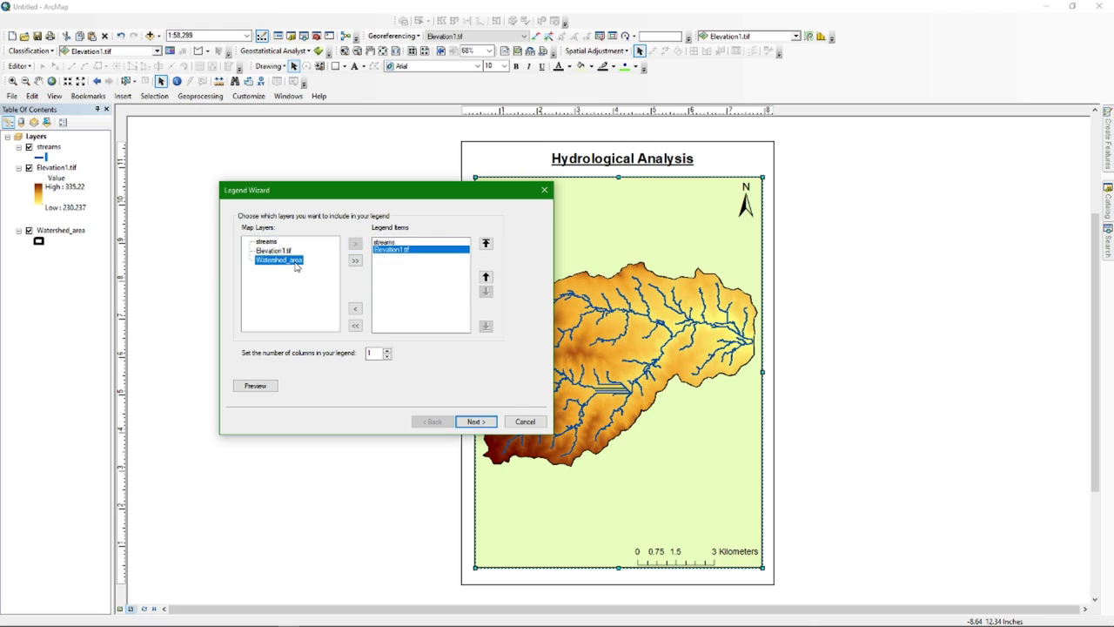
pyautogui.click(356, 260)
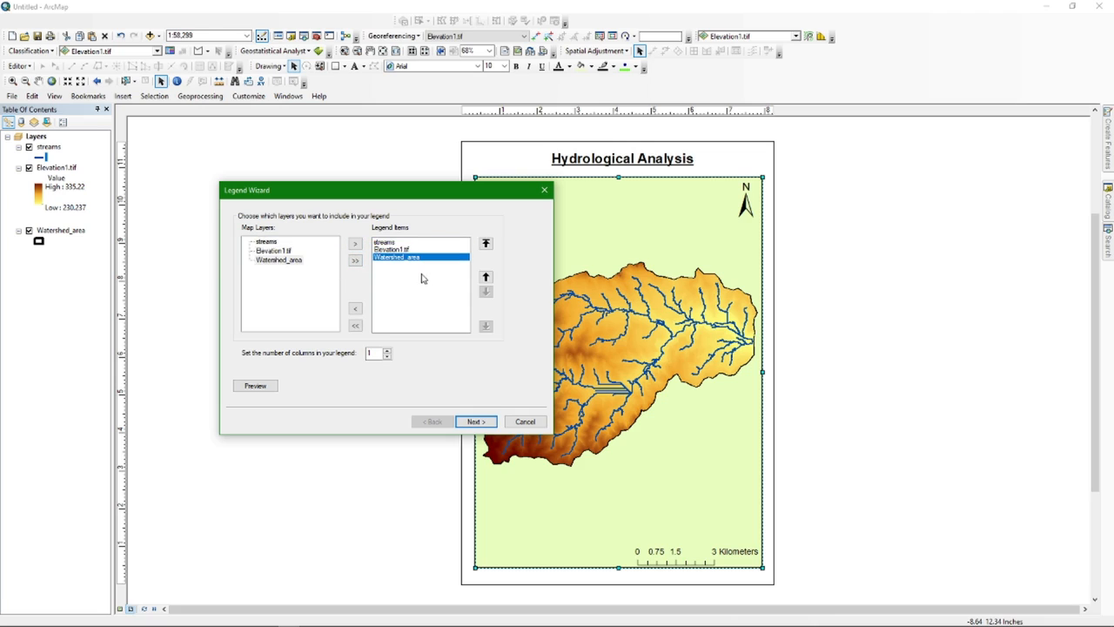
# Keep Watershed_area at the bottom of the legend order and advance through the wizard pages
pyautogui.click(393, 251)
pyautogui.click(384, 243)
pyautogui.click(388, 250)
pyautogui.click(388, 258)
pyautogui.click(388, 250)
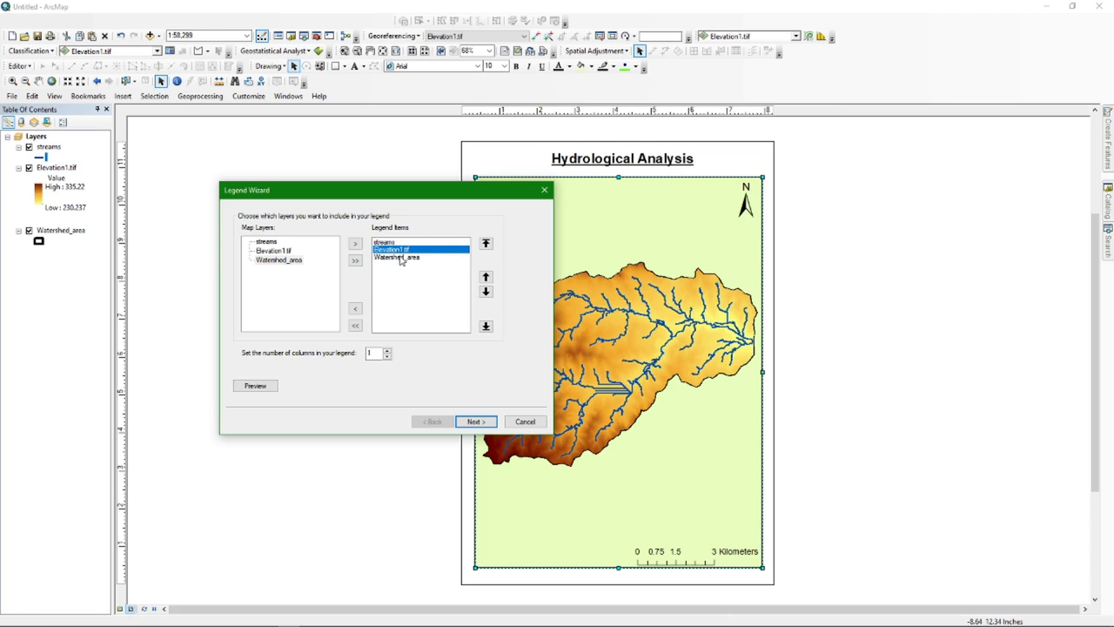
pyautogui.click(399, 258)
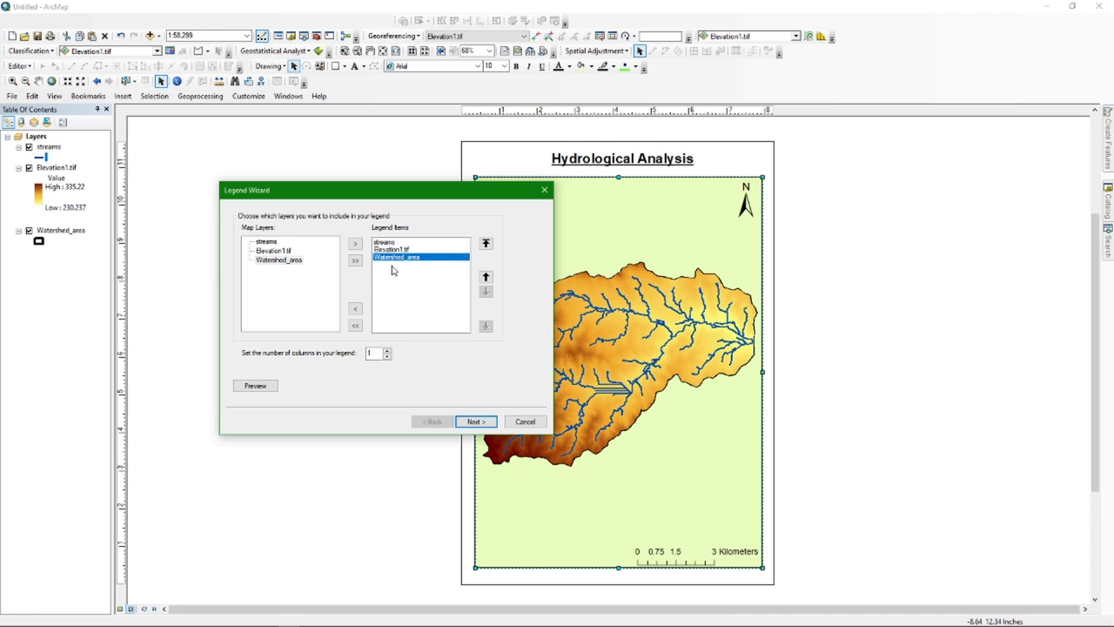
pyautogui.click(486, 277)
pyautogui.click(486, 278)
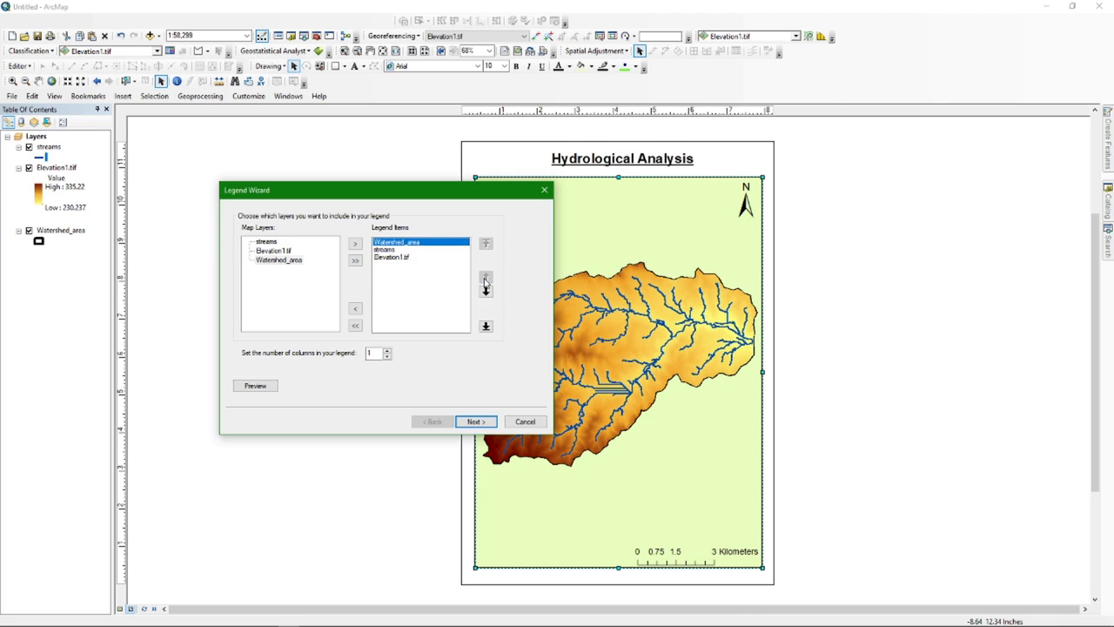
pyautogui.click(486, 292)
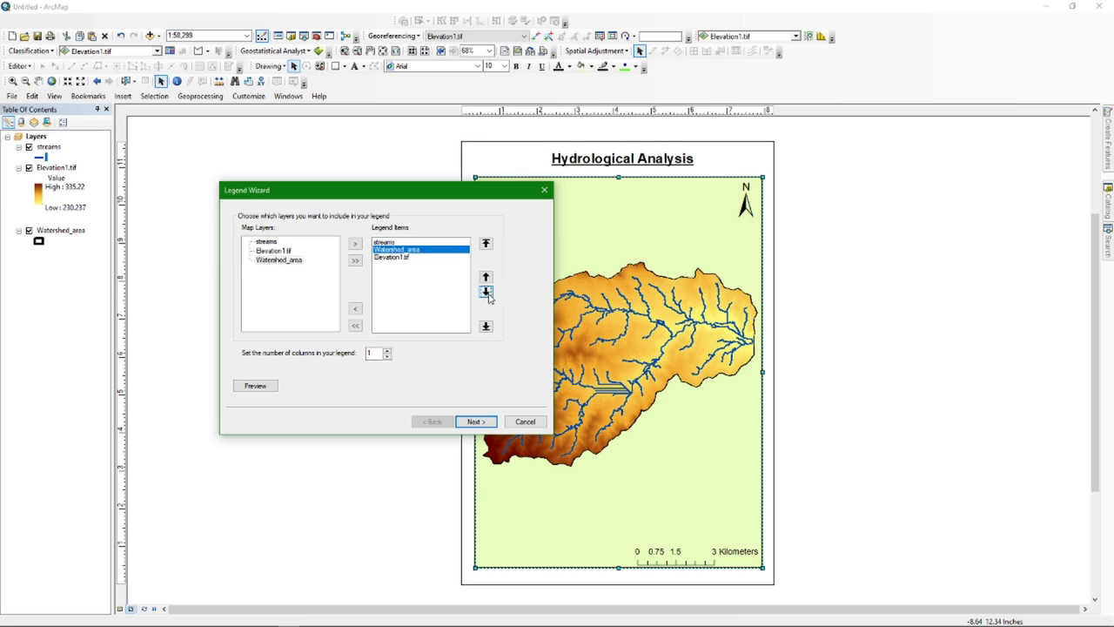
pyautogui.click(486, 292)
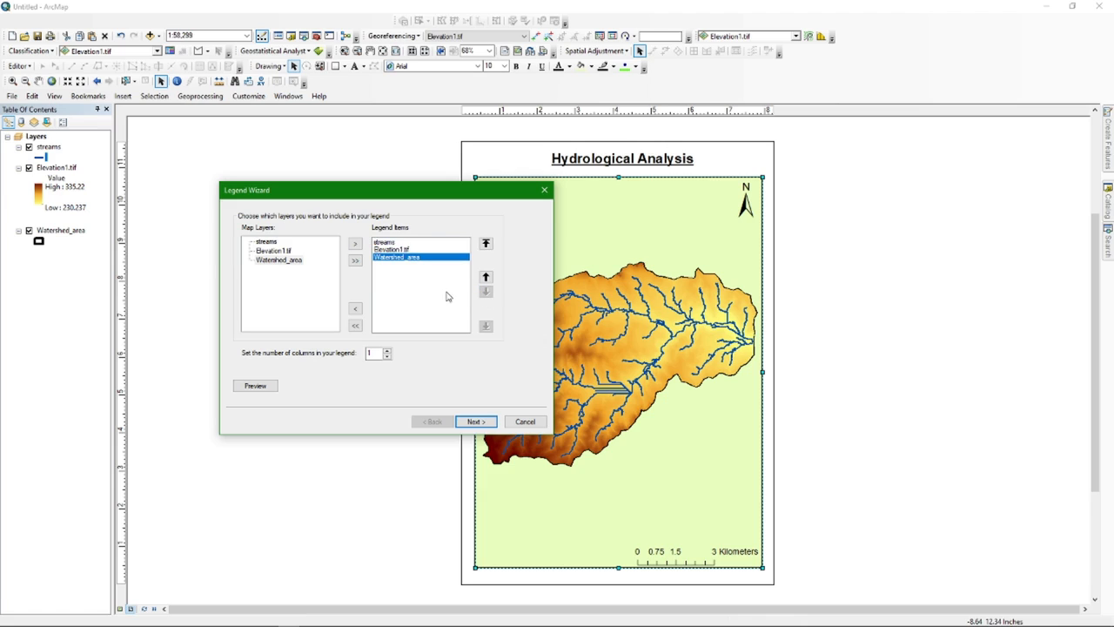
pyautogui.click(475, 422)
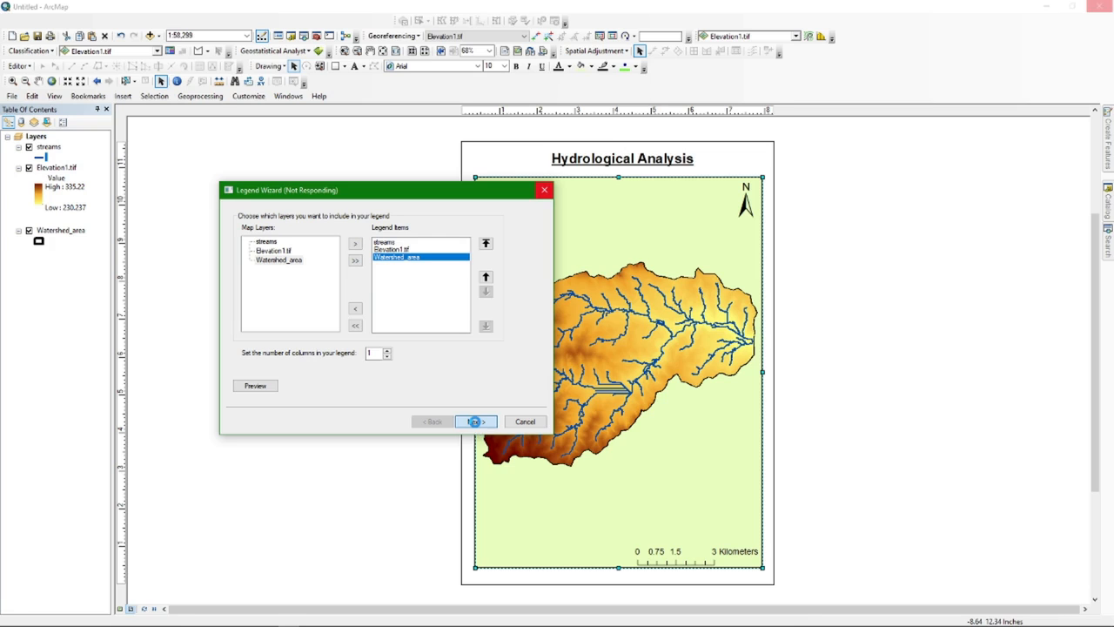
pyautogui.click(475, 422)
# Finish the legend, drag it to the map's lower right and enlarge it slightly
pyautogui.click(476, 422)
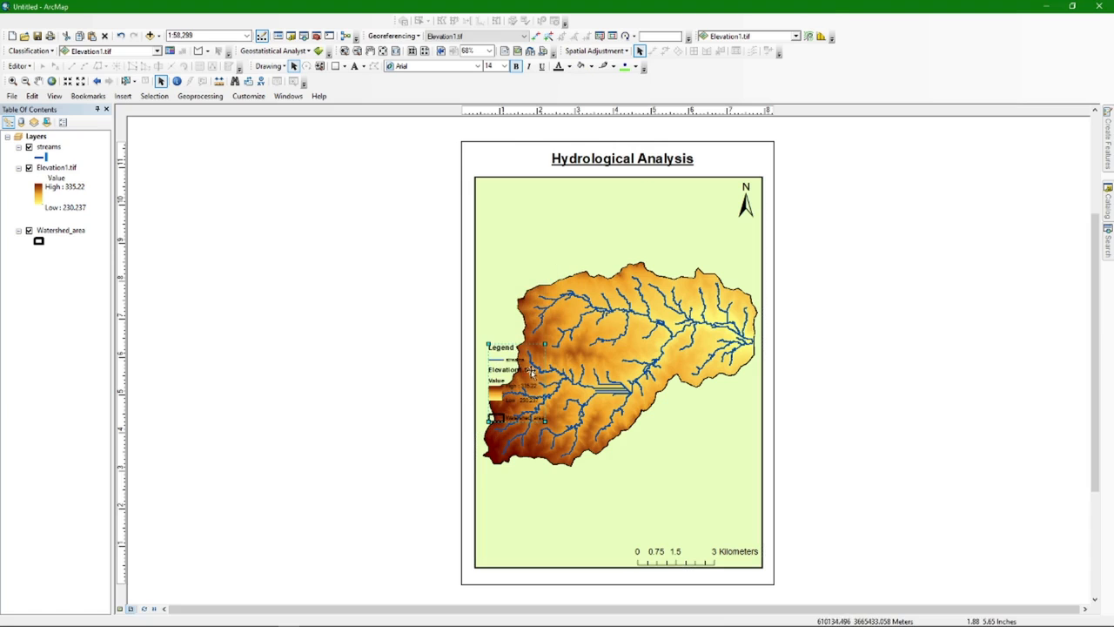
pyautogui.moveTo(514, 363)
pyautogui.mouseDown()
pyautogui.moveTo(525, 405)
pyautogui.moveTo(662, 422)
pyautogui.moveTo(692, 454)
pyautogui.mouseUp()
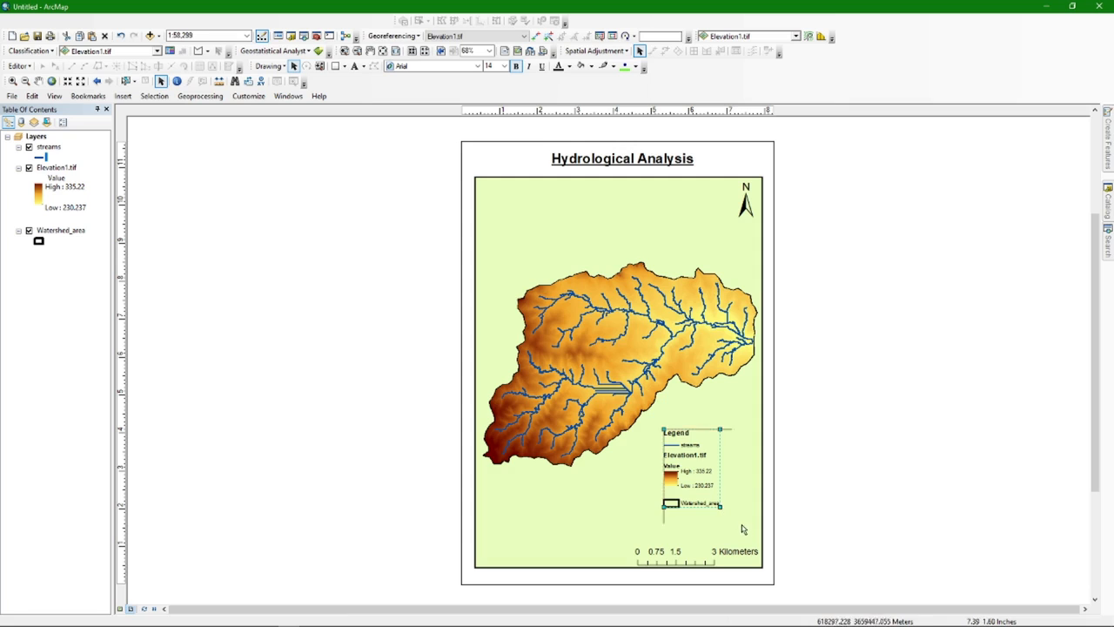
pyautogui.moveTo(752, 536); pyautogui.dragTo(757, 539)
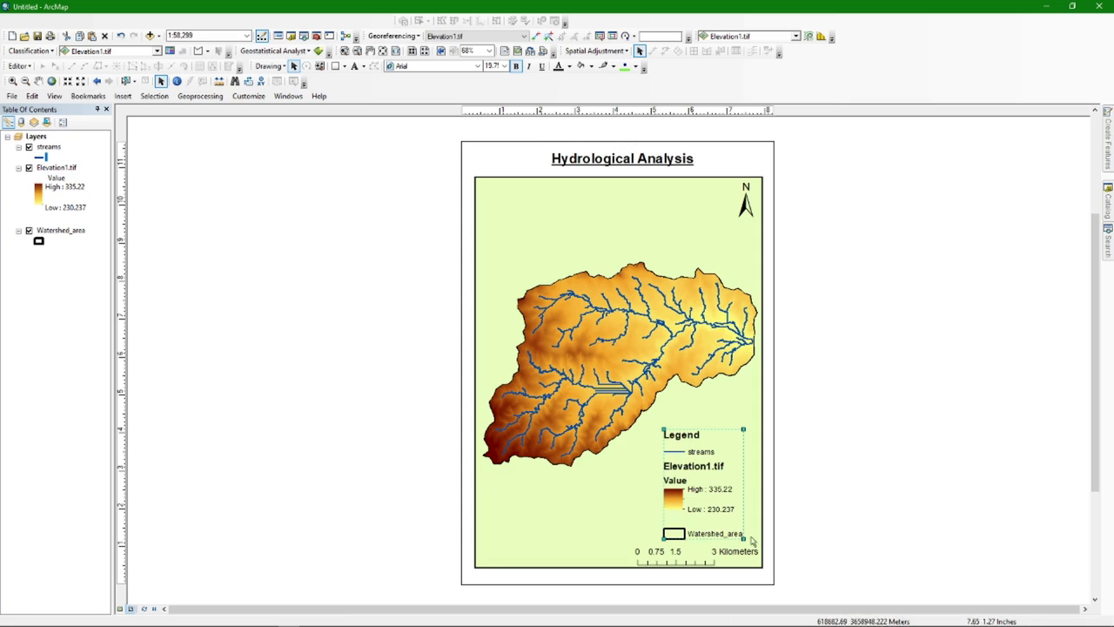
pyautogui.moveTo(707, 493); pyautogui.dragTo(716, 487)
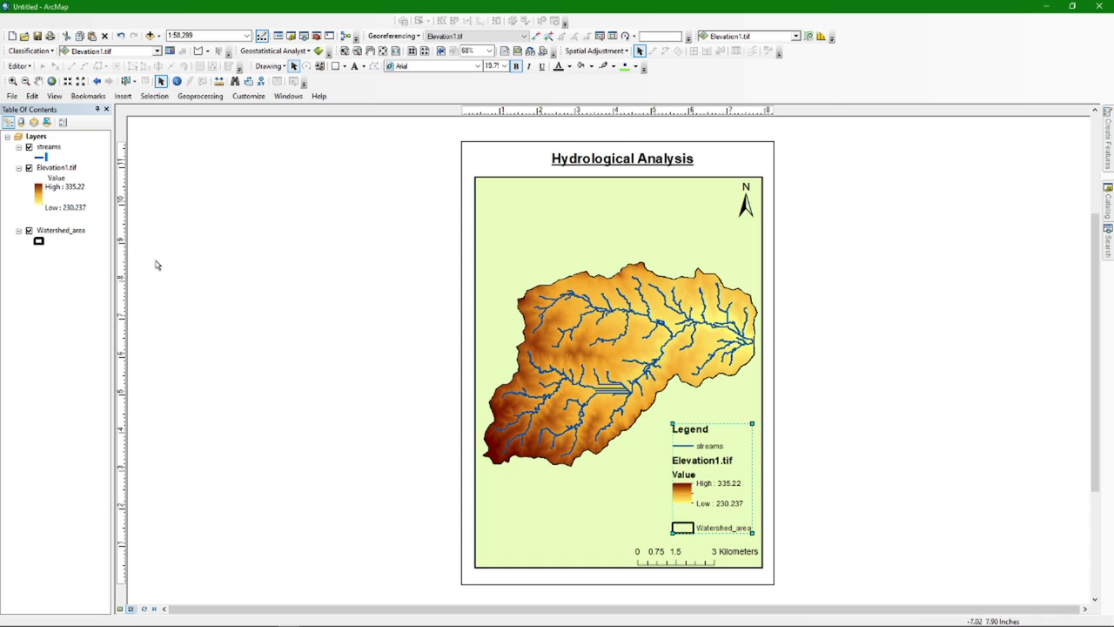
# Rename the Elevation1.tif layer to Elevation in the Table of Contents
pyautogui.click(54, 170)
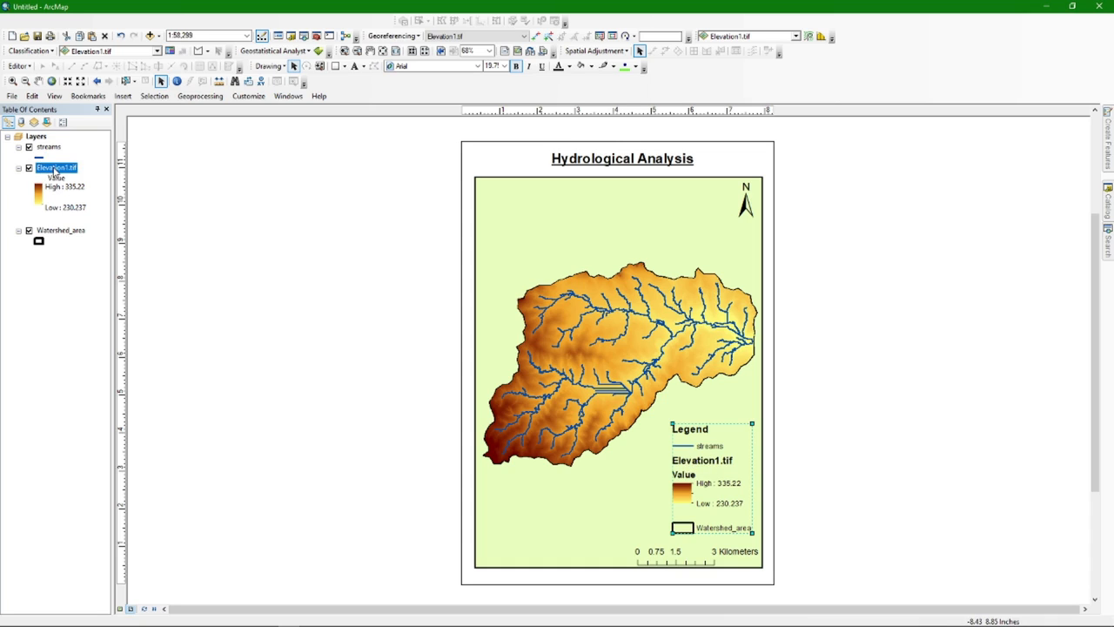
pyautogui.click(55, 170)
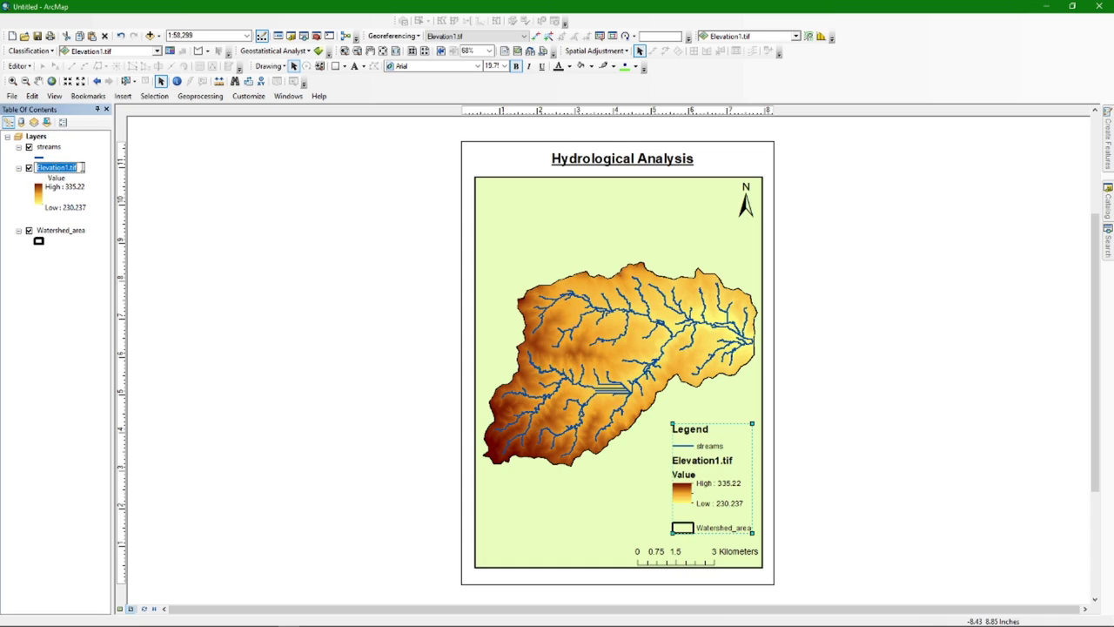
pyautogui.write('Elevatio')
pyautogui.press('Return')
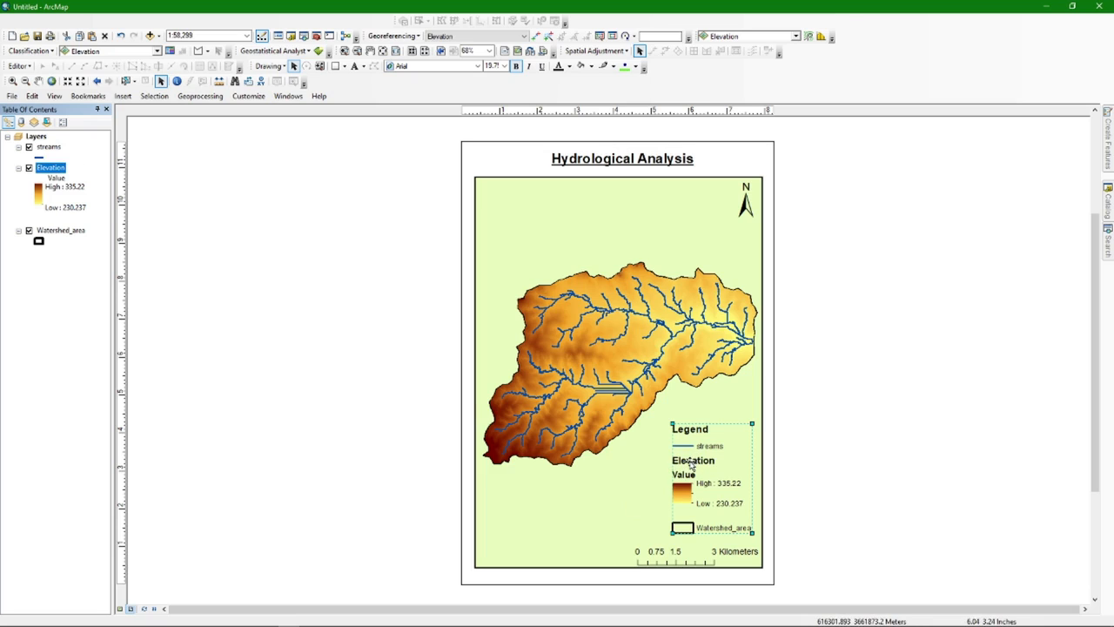
# Rename Watershed_area to Boundary and slightly resize and reposition the legend
pyautogui.click(75, 233)
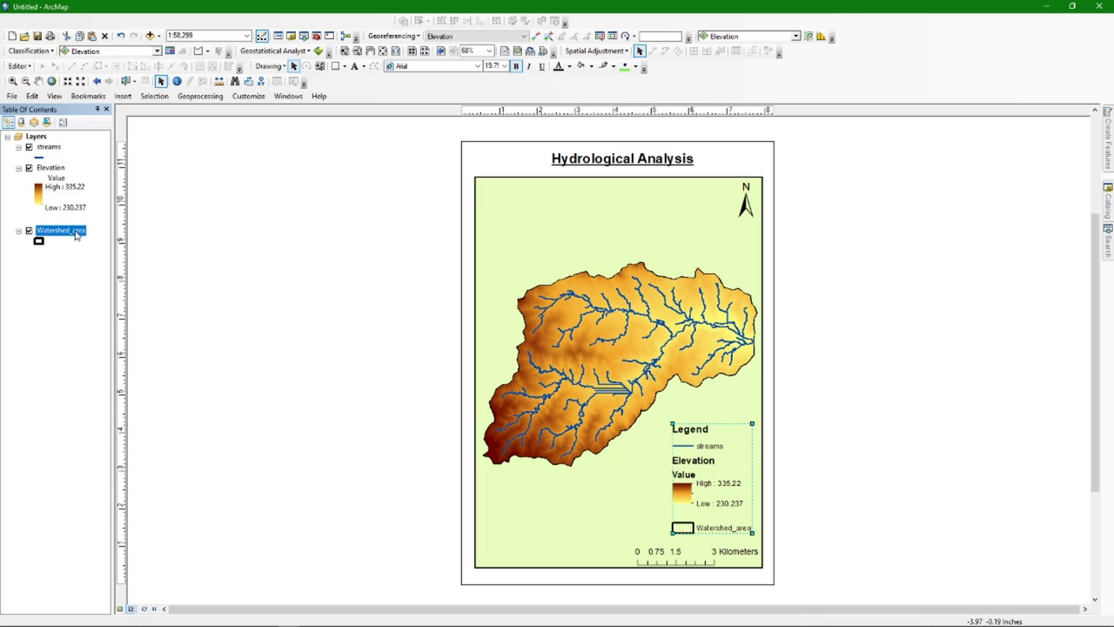
pyautogui.click(75, 233)
pyautogui.write('Boundary')
pyautogui.press('Return')
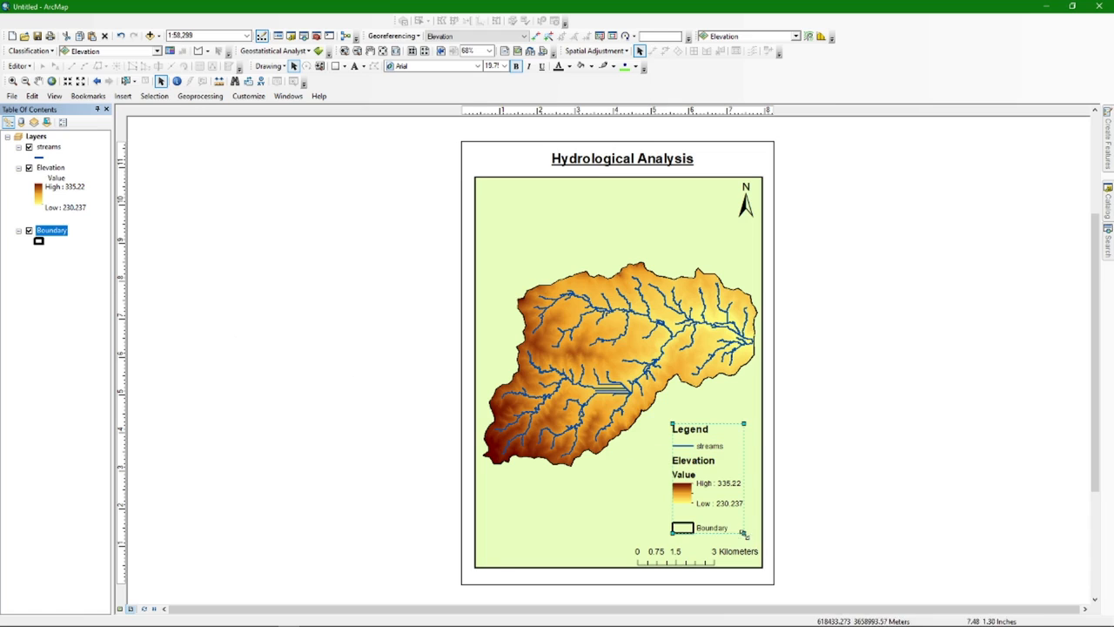
pyautogui.moveTo(763, 540); pyautogui.dragTo(764, 541)
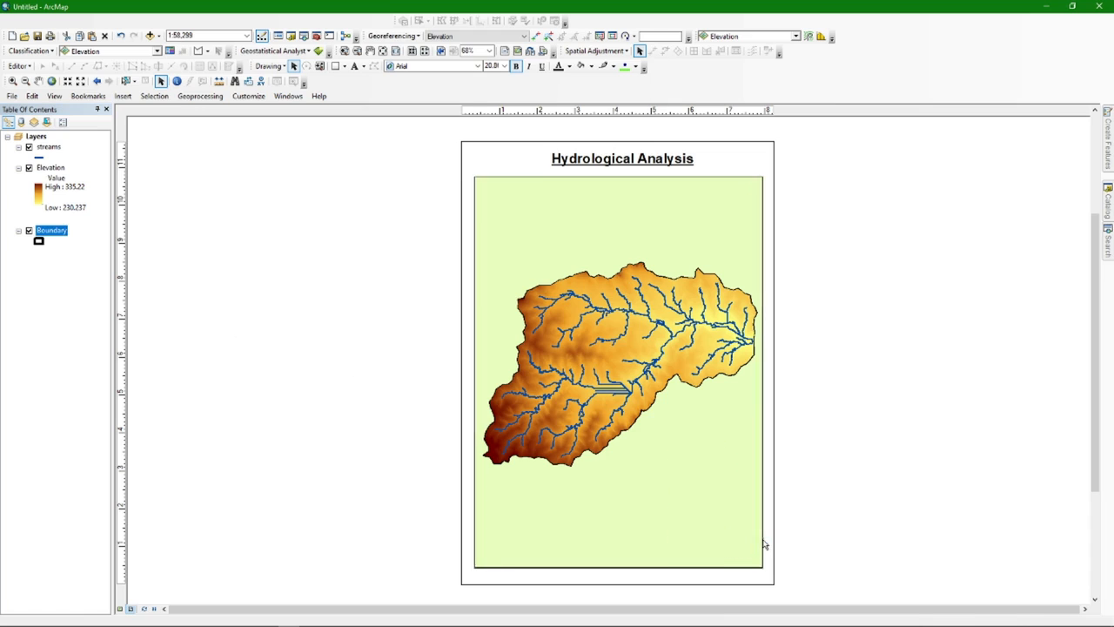
pyautogui.moveTo(712, 482); pyautogui.dragTo(715, 480)
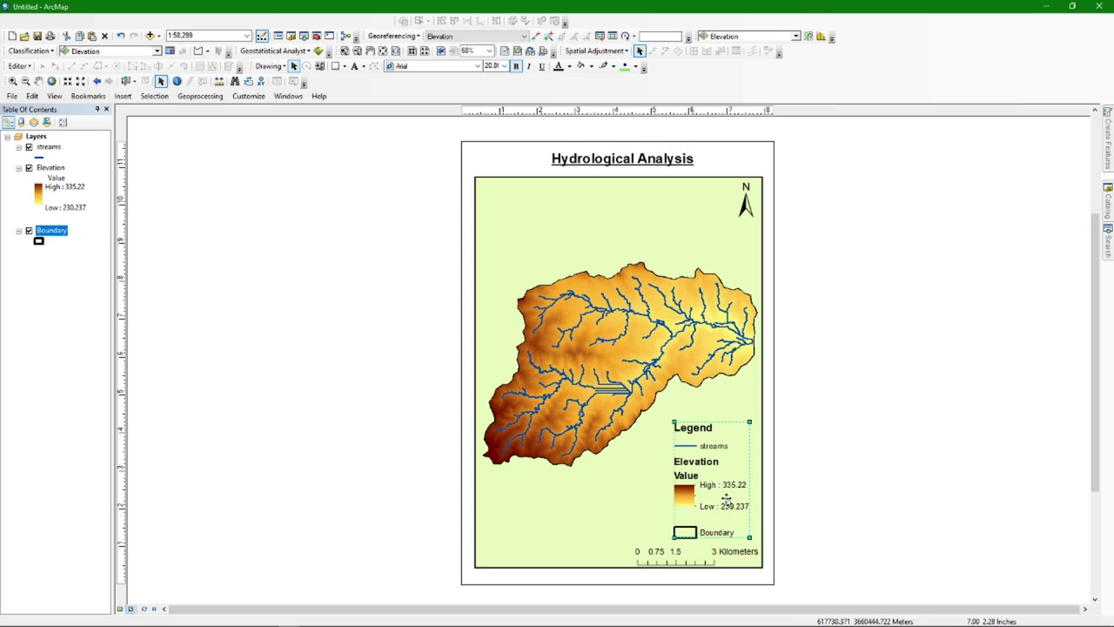
# Nudge the legend slightly up and left within the map frame's lower-right corner
pyautogui.click(629, 501)
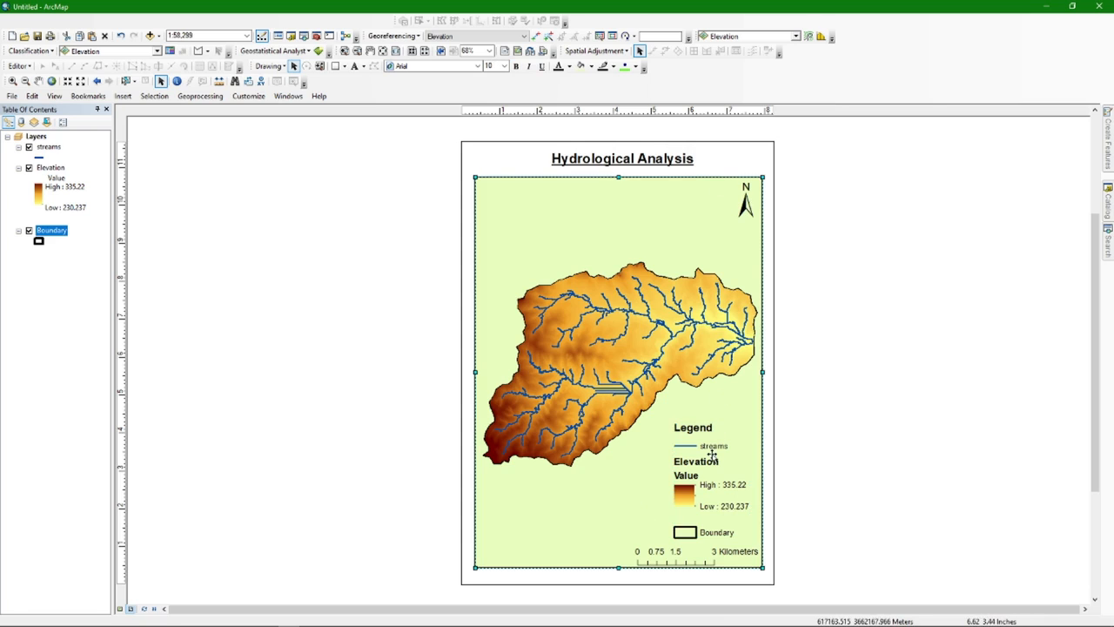
pyautogui.click(706, 502)
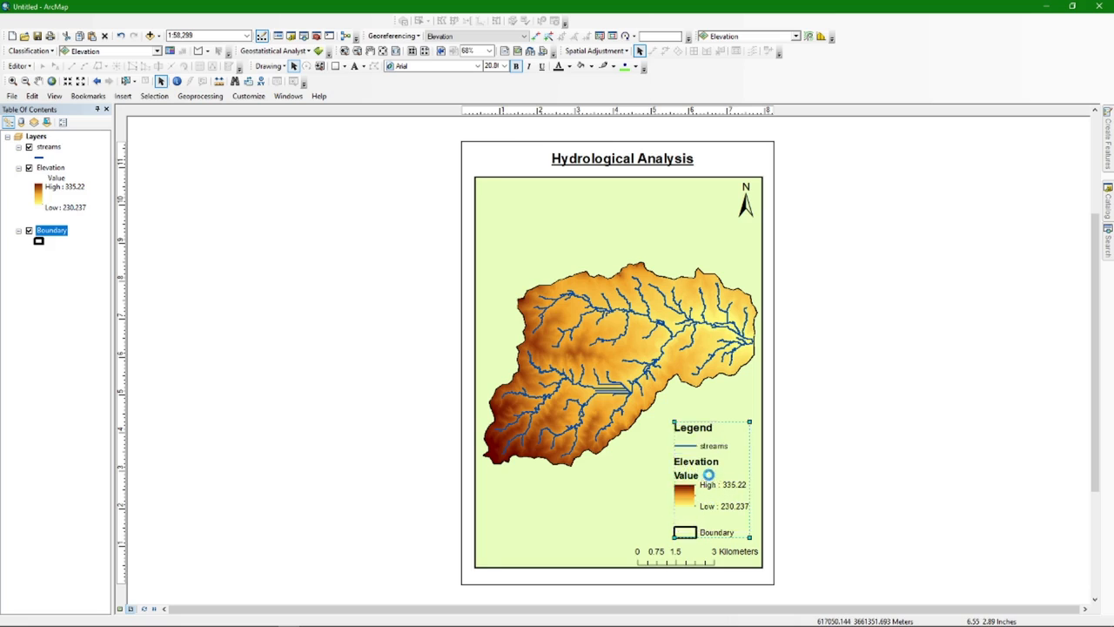
pyautogui.moveTo(688, 479); pyautogui.dragTo(686, 478)
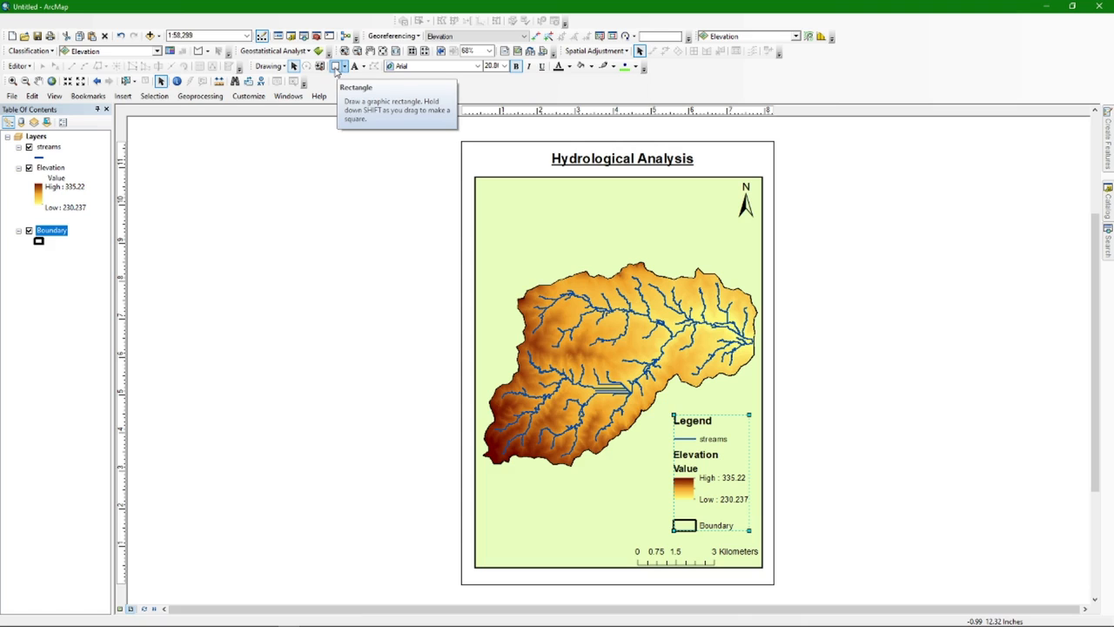
# Draw a rectangle around the legend with the New Rectangle tool
pyautogui.rightClick(895, 62)
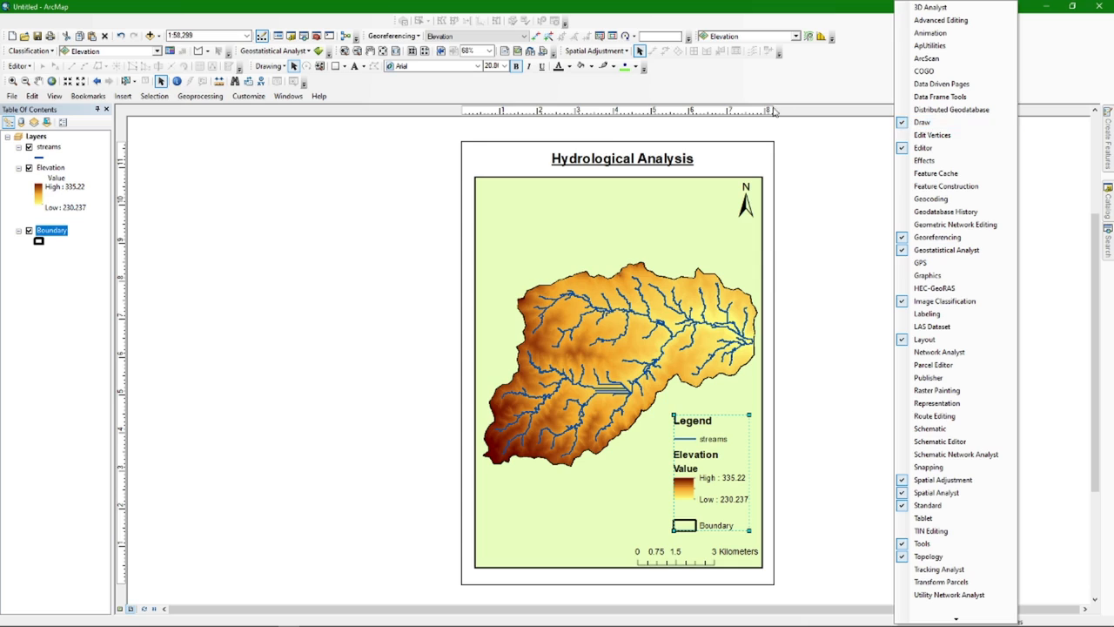
pyautogui.click(736, 91)
pyautogui.click(336, 66)
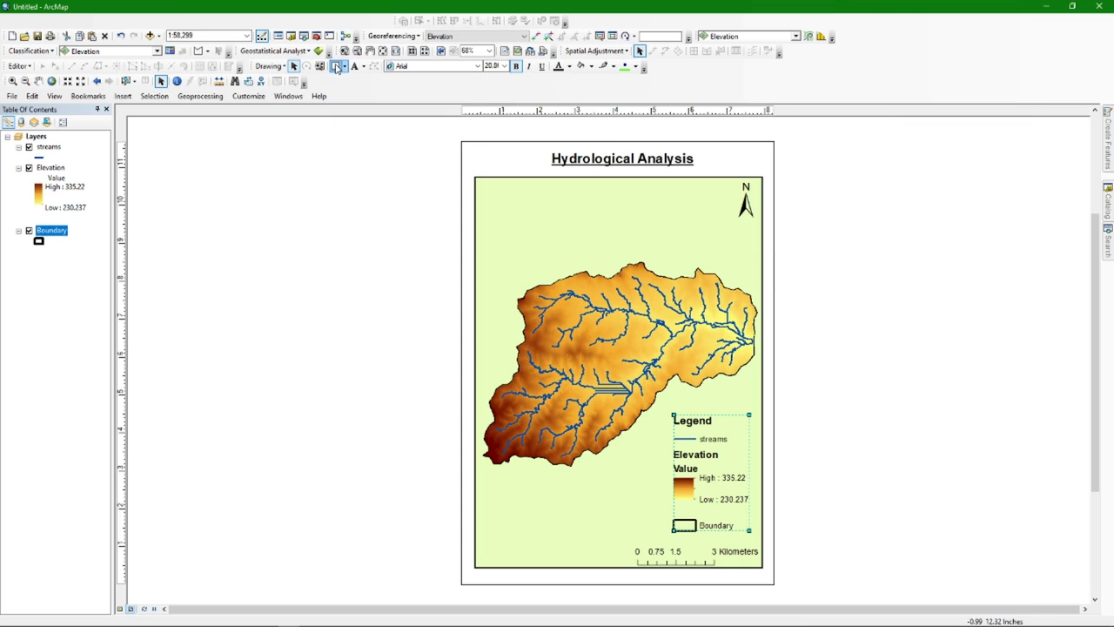
pyautogui.moveTo(665, 408)
pyautogui.mouseDown()
pyautogui.moveTo(688, 409)
pyautogui.moveTo(746, 454)
pyautogui.moveTo(756, 536)
pyautogui.mouseUp()
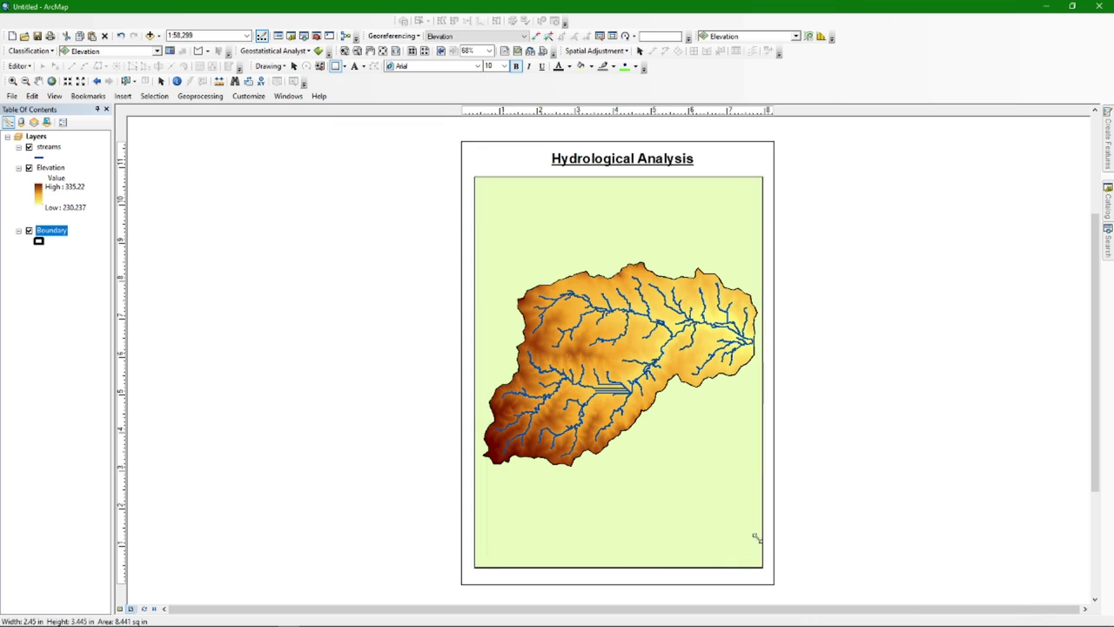
# Give the rectangle No Color fill and a black outline in its properties
pyautogui.rightClick(717, 449)
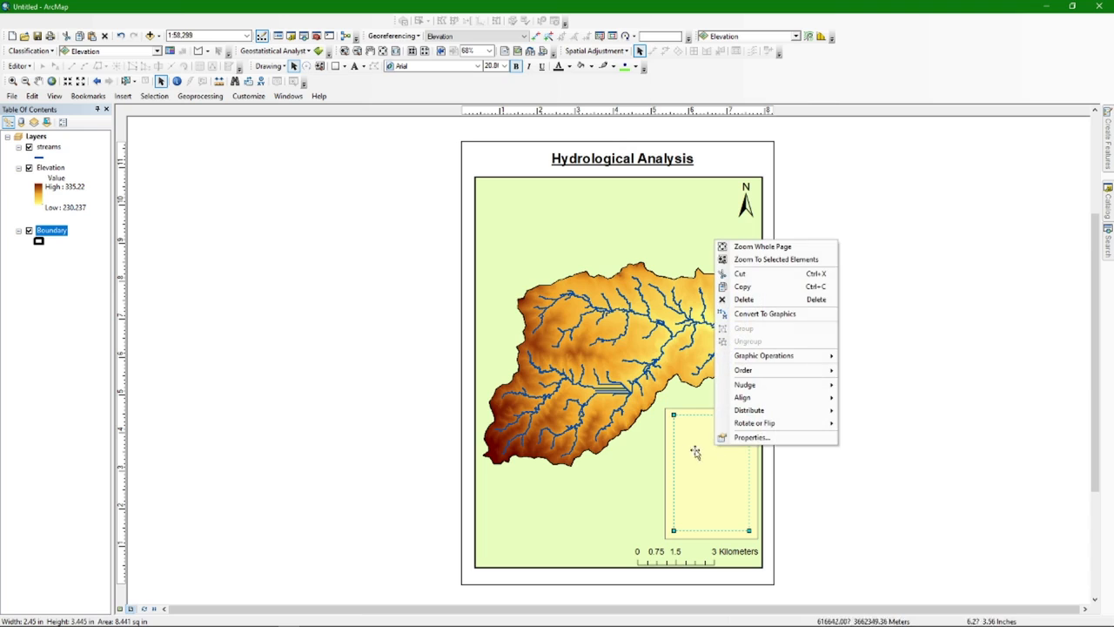
pyautogui.click(669, 465)
pyautogui.rightClick(690, 454)
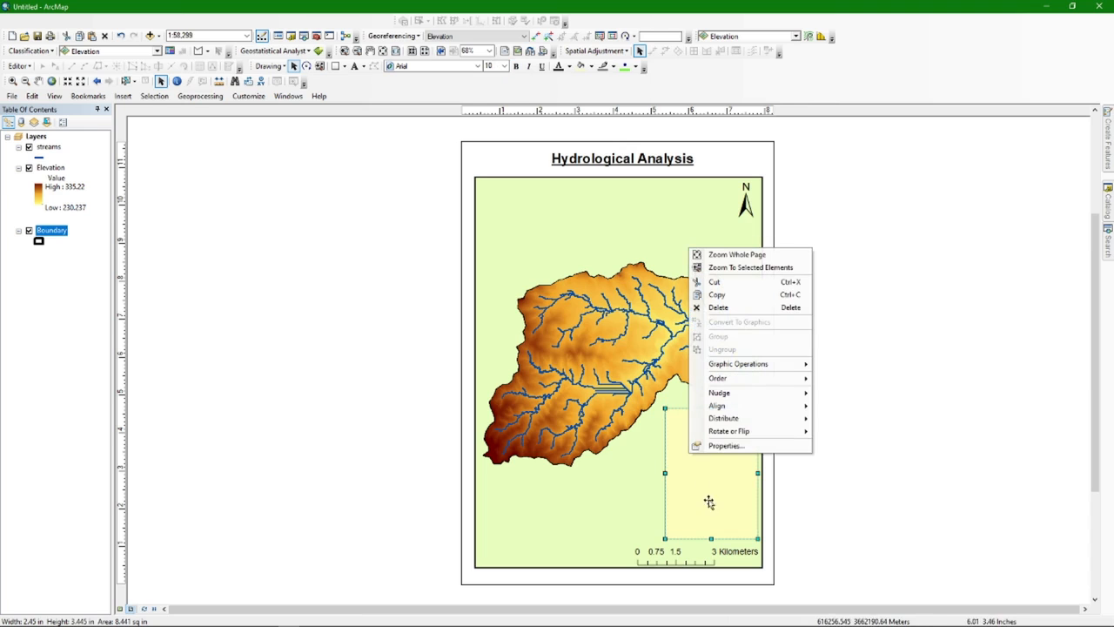
pyautogui.click(727, 445)
pyautogui.click(516, 268)
pyautogui.click(567, 283)
pyautogui.click(521, 294)
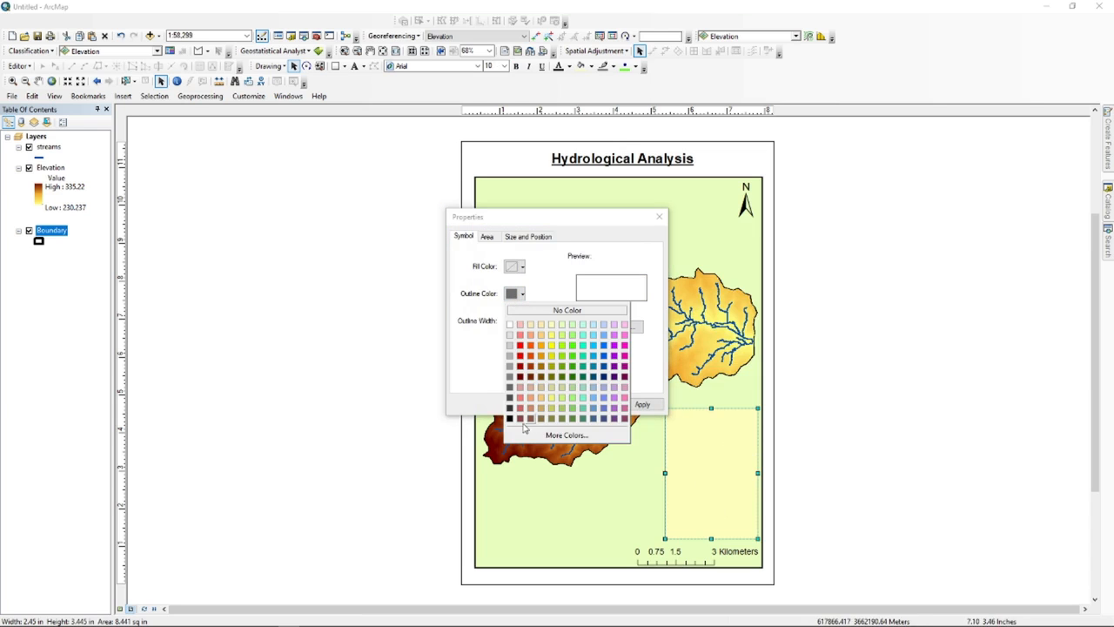
pyautogui.click(511, 421)
pyautogui.click(557, 404)
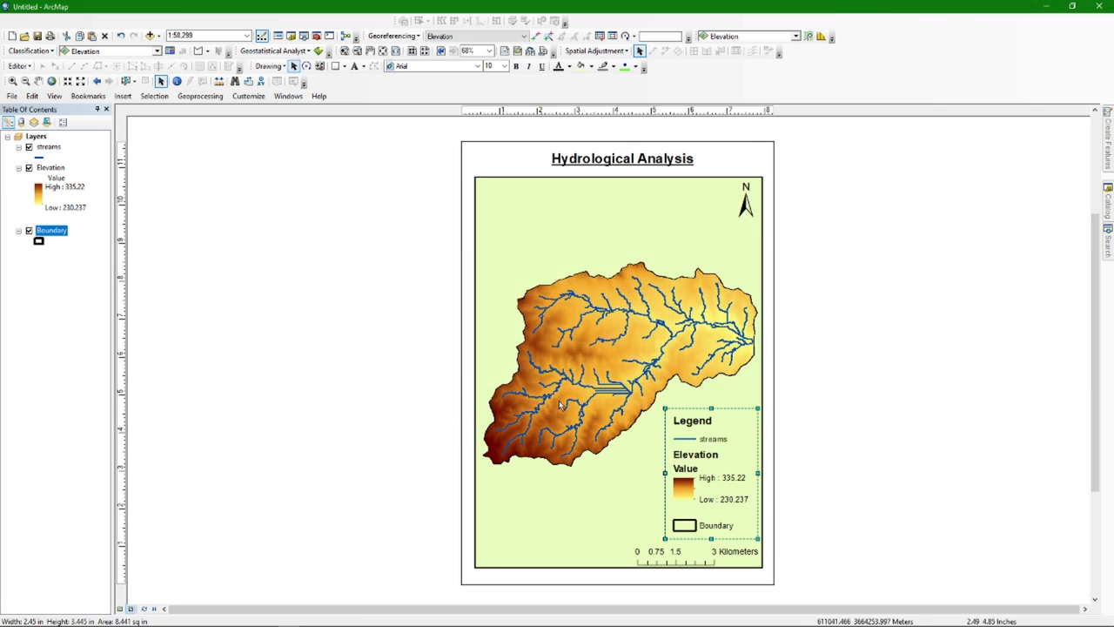
pyautogui.click(873, 440)
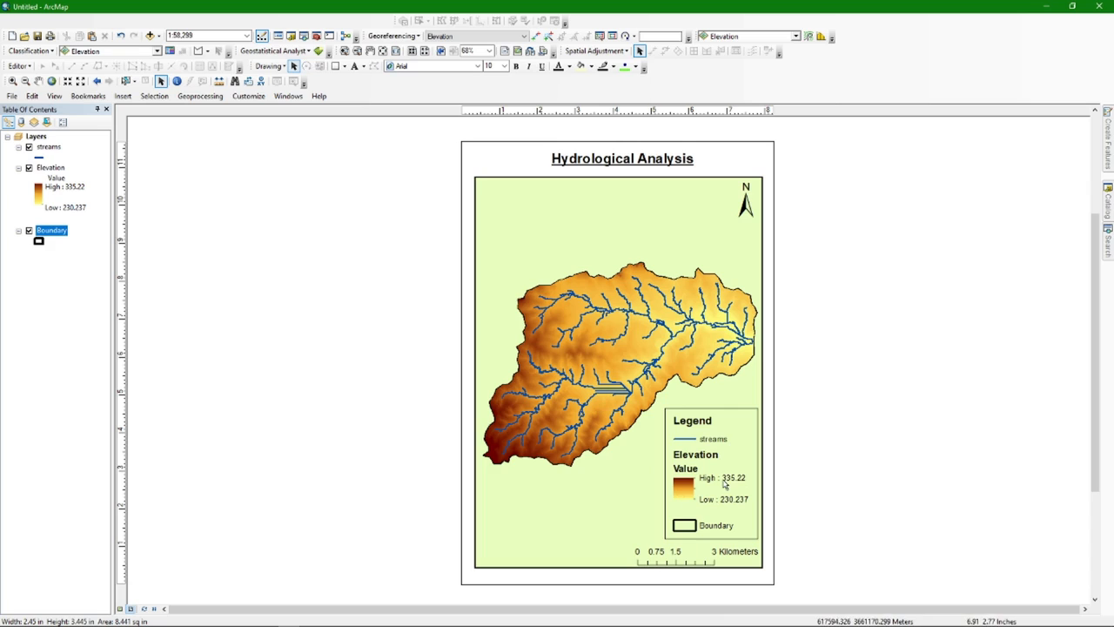
pyautogui.click(708, 205)
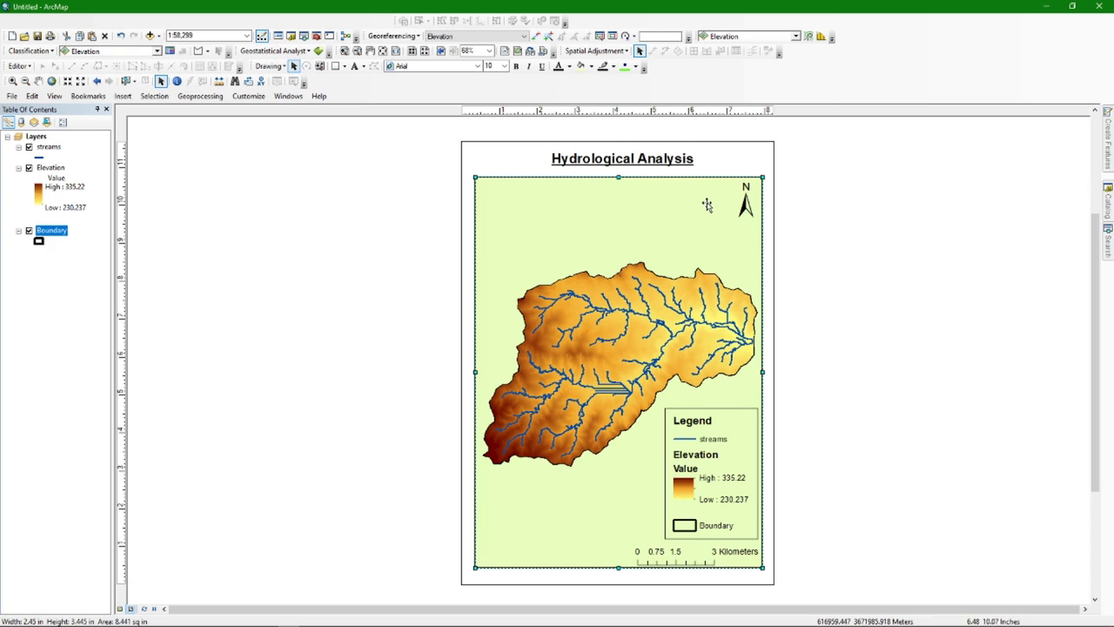
# Start a new Measured Grid from the Grids tab of Data Frame Properties
pyautogui.rightClick(565, 203)
pyautogui.click(601, 415)
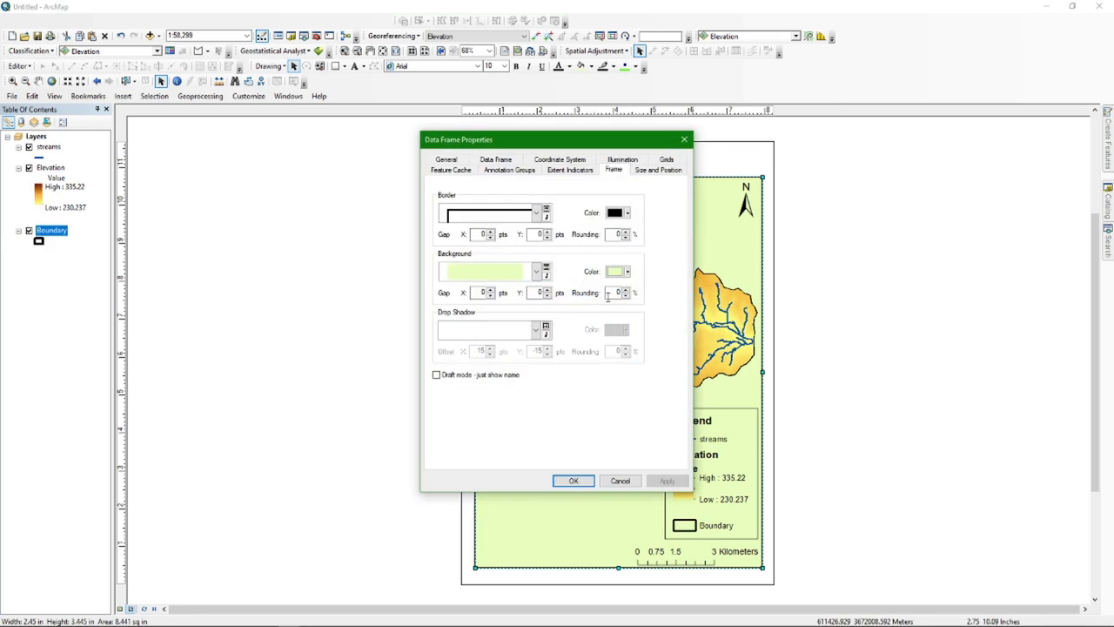
pyautogui.click(666, 161)
pyautogui.click(650, 211)
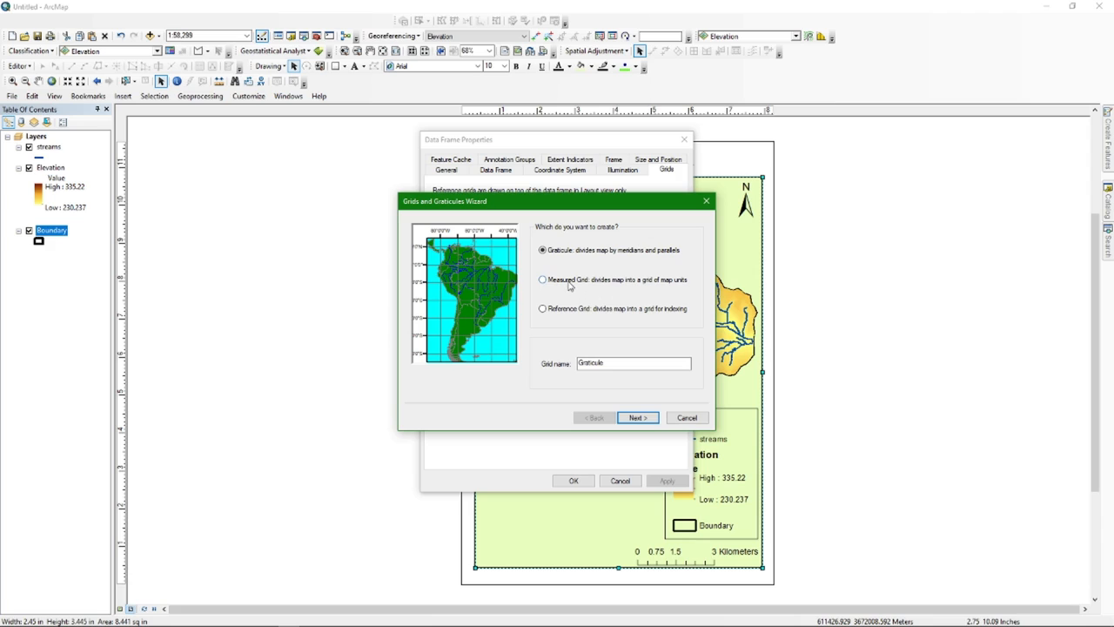
pyautogui.click(570, 284)
pyautogui.click(636, 418)
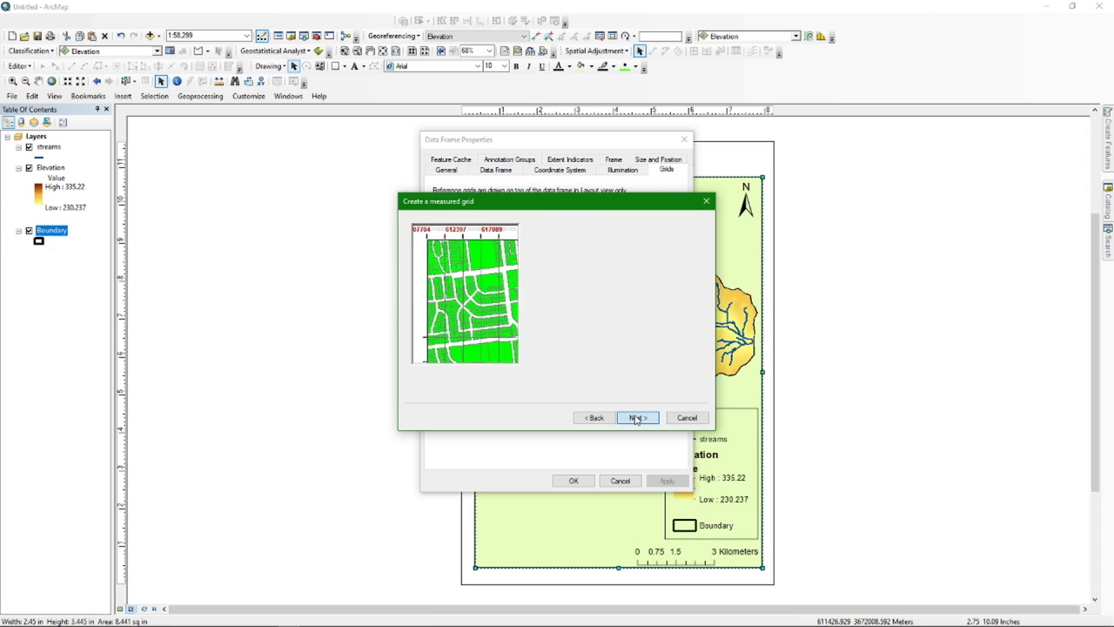
# Set the grid intervals to X 2000 and Y 3000, finish and apply the grid
pyautogui.doubleClick(570, 359)
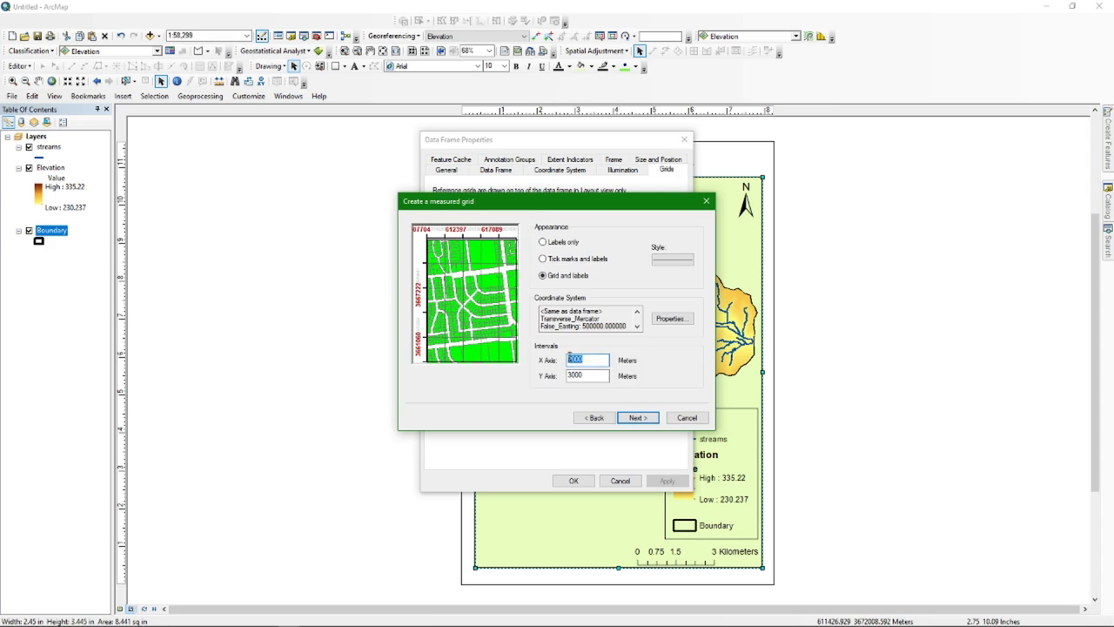
pyautogui.moveTo(589, 378)
pyautogui.mouseDown()
pyautogui.moveTo(568, 374)
pyautogui.moveTo(565, 358)
pyautogui.moveTo(599, 376)
pyautogui.moveTo(568, 376)
pyautogui.mouseUp()
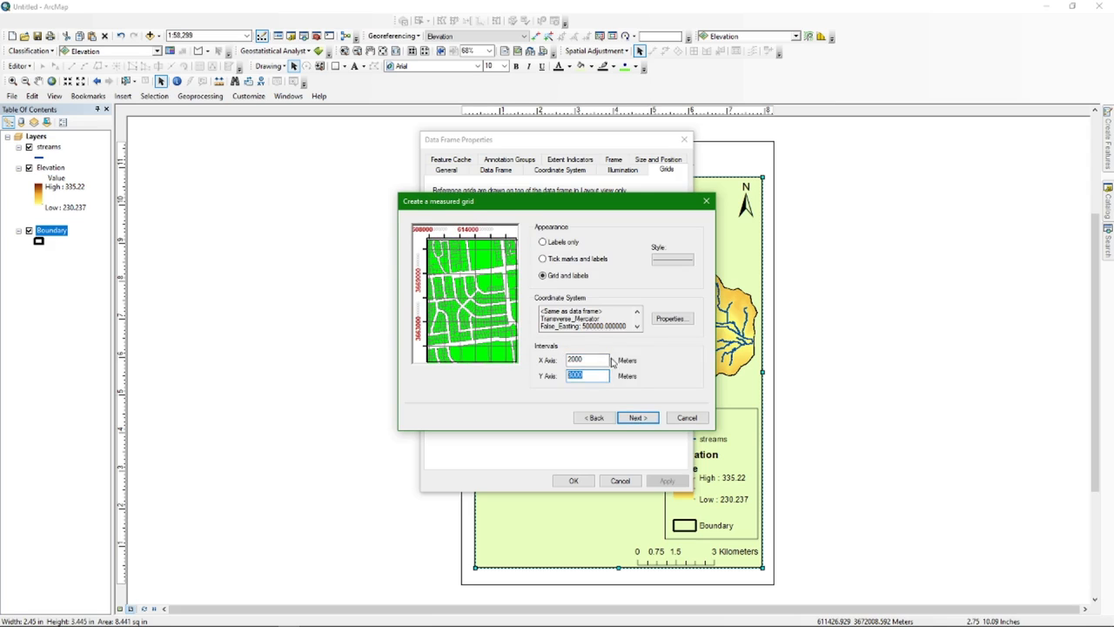
pyautogui.doubleClick(592, 360)
pyautogui.click(638, 418)
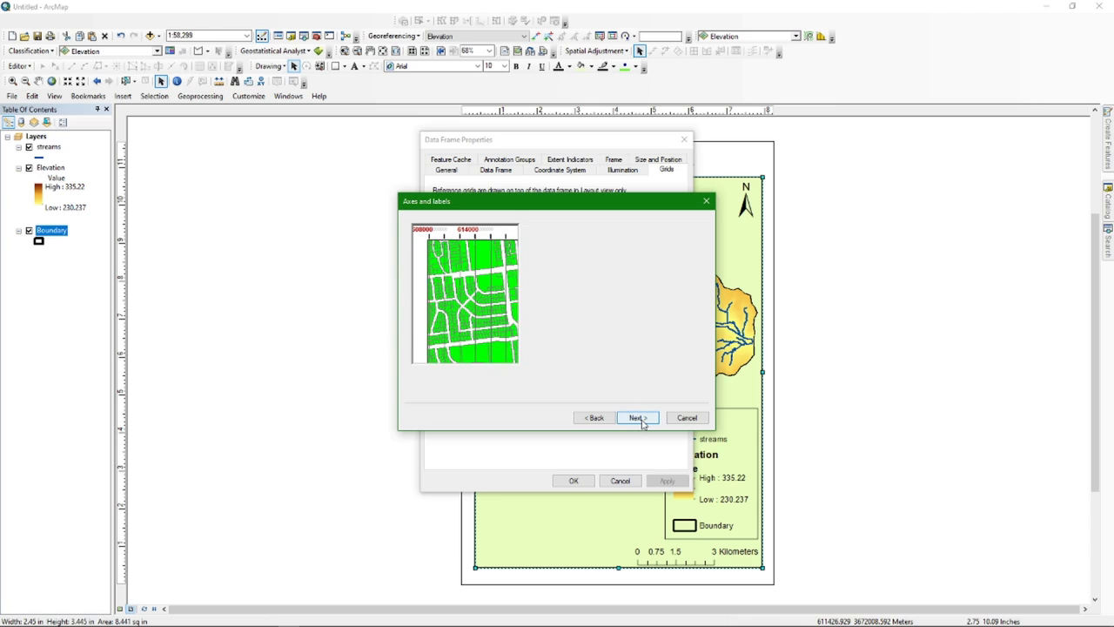
pyautogui.click(639, 419)
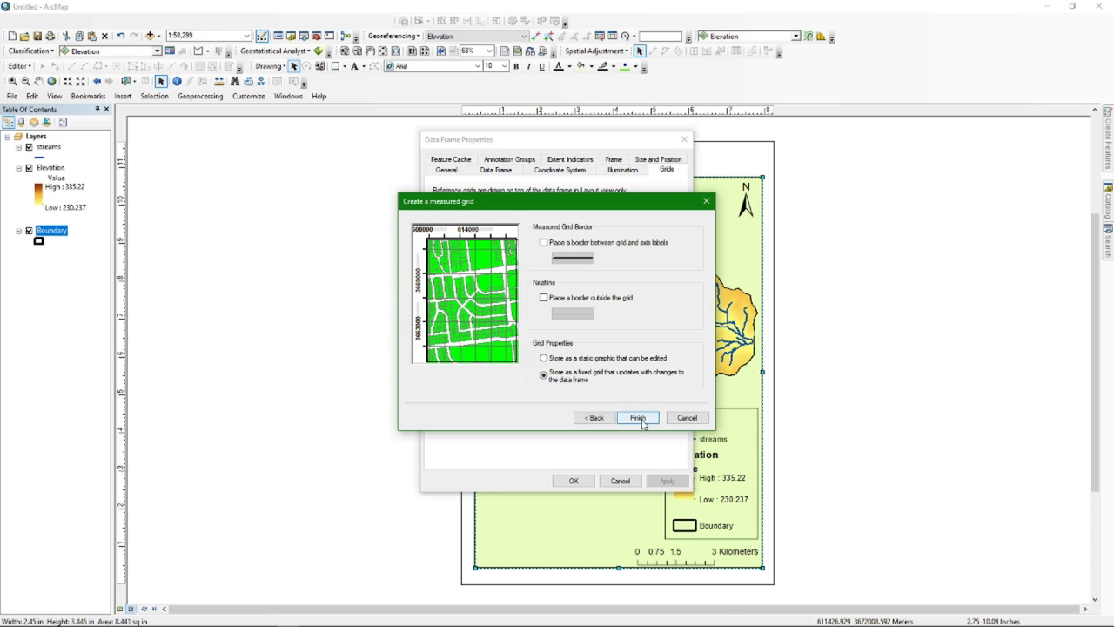
pyautogui.click(639, 419)
pyautogui.click(524, 209)
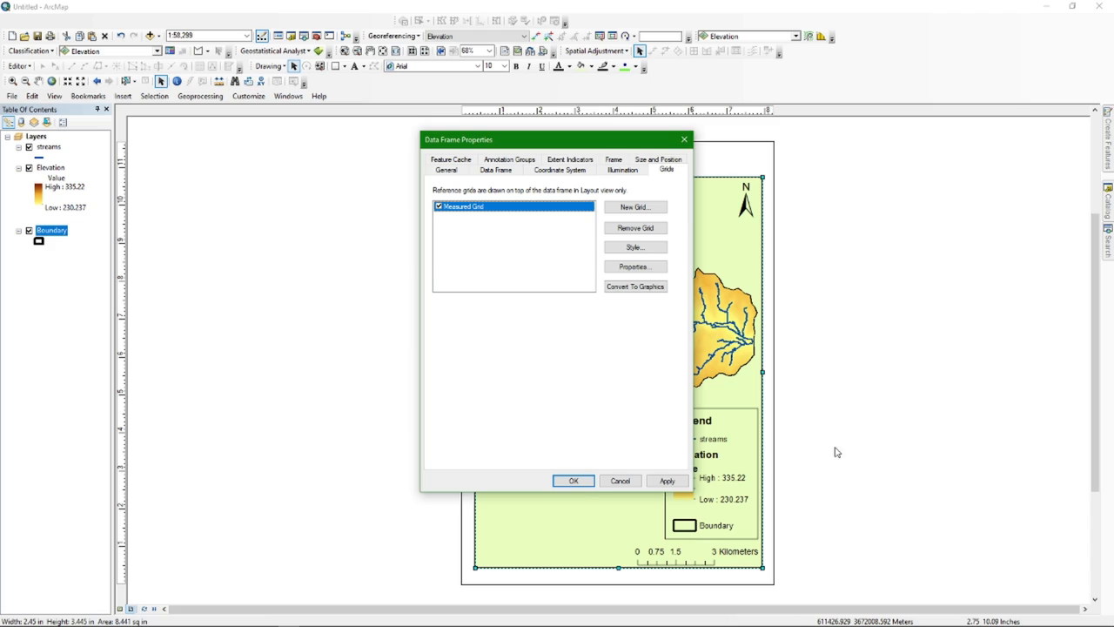
pyautogui.click(573, 480)
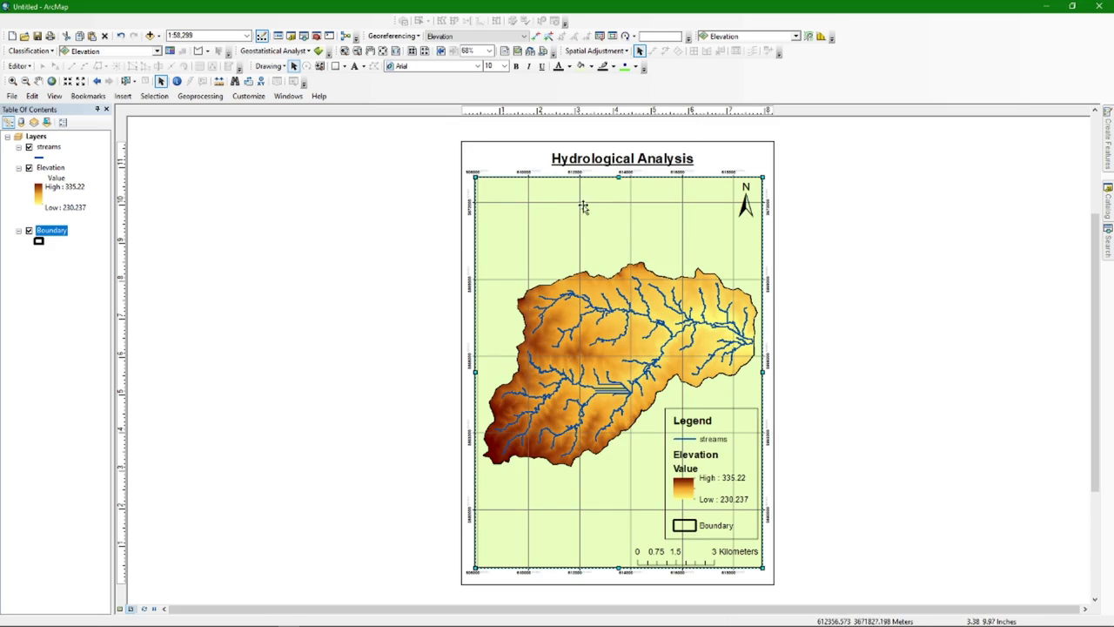
pyautogui.scroll(3, 587, 172)
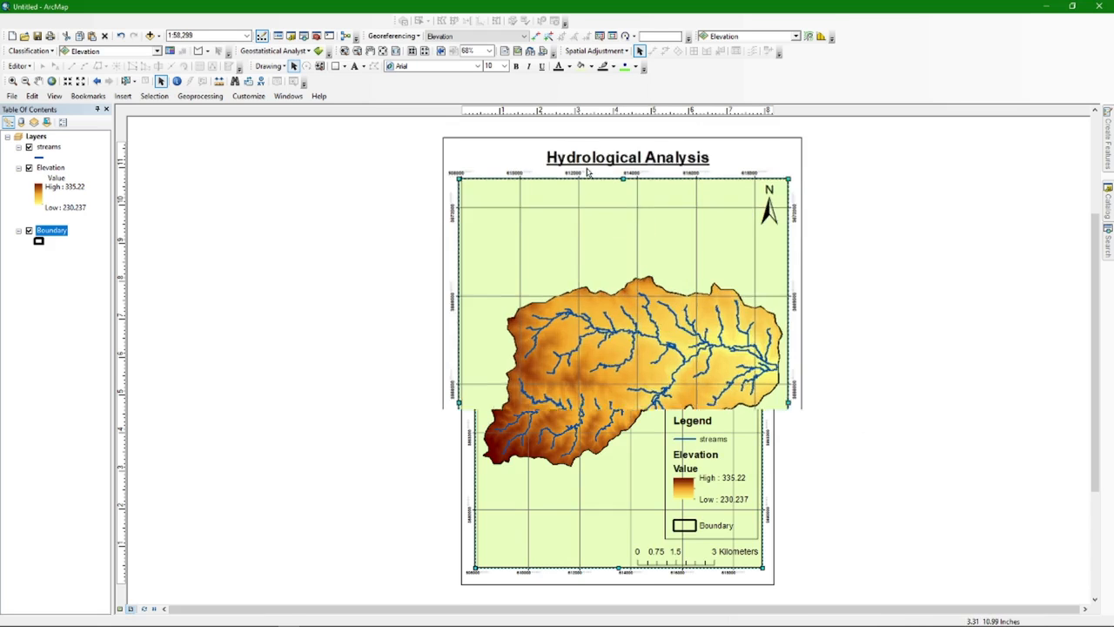
pyautogui.scroll(3, 587, 172)
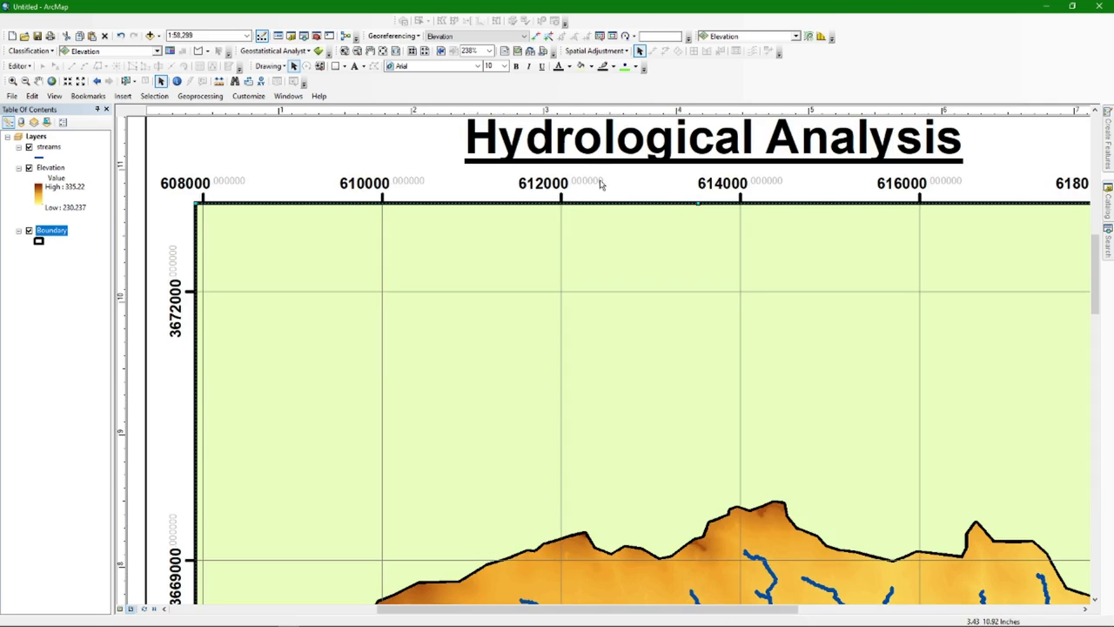
pyautogui.scroll(-1, 605, 360)
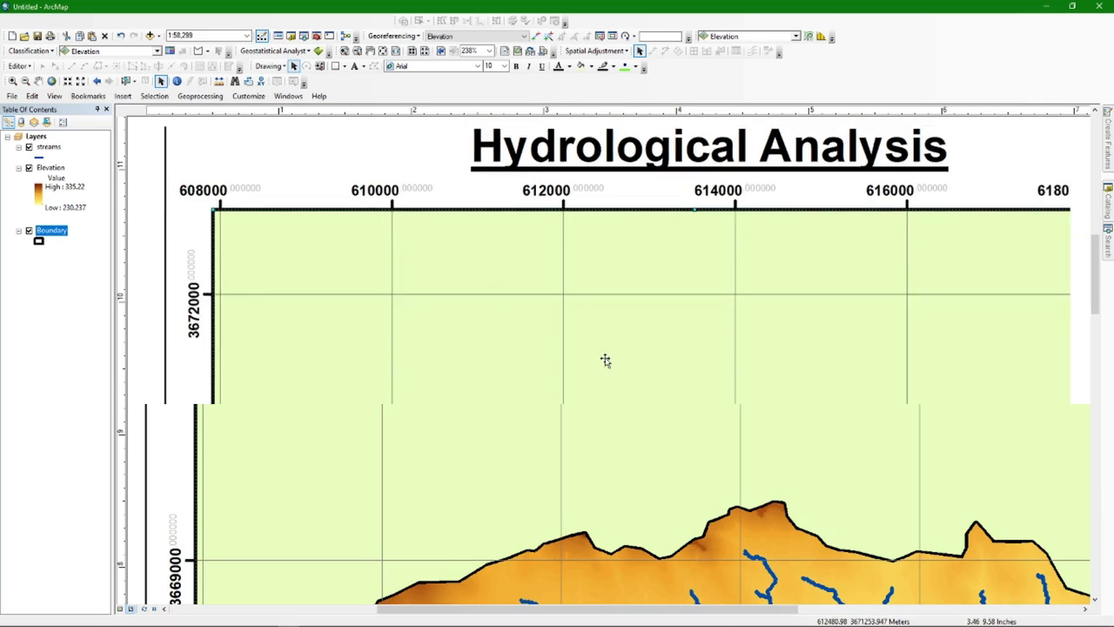
pyautogui.scroll(-2, 604, 359)
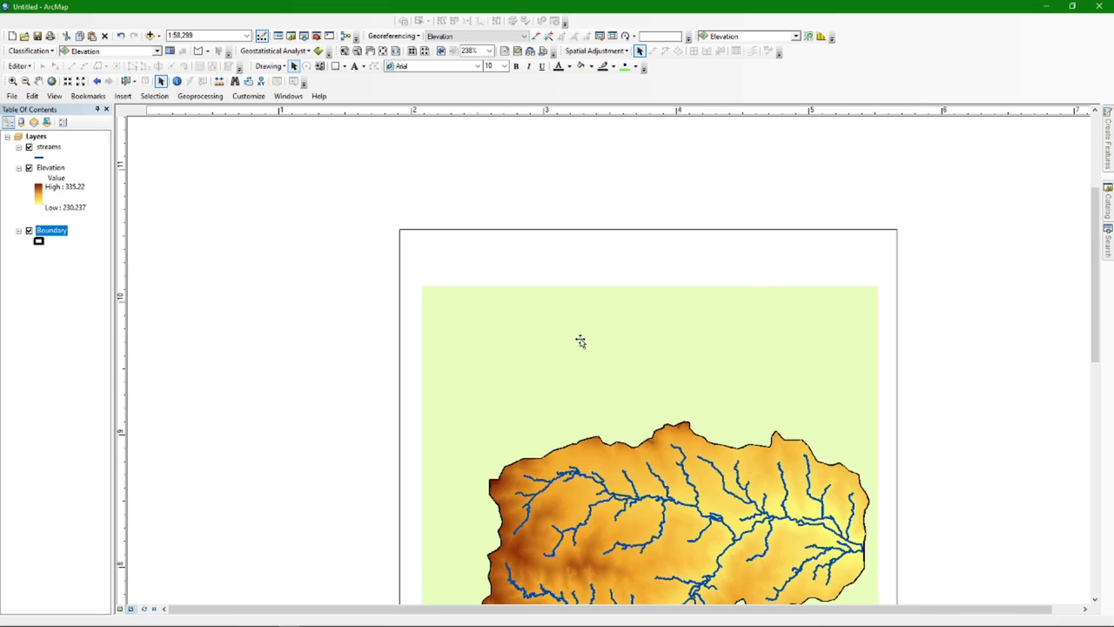
# Set the Measured Grid to 'Do not show lines or ticks' in its properties
pyautogui.rightClick(535, 317)
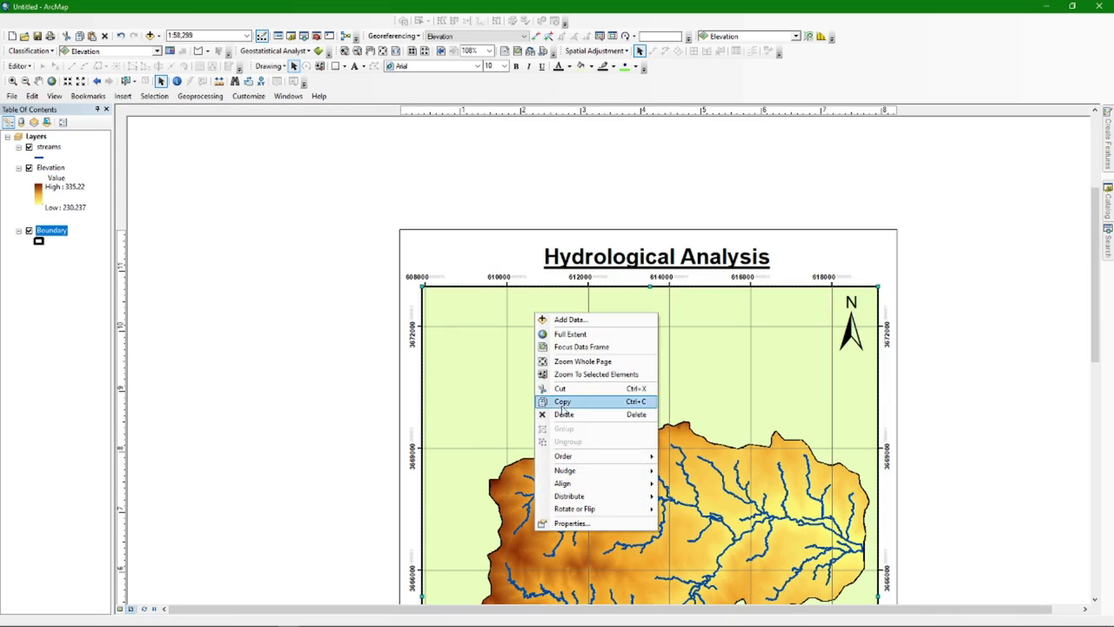
pyautogui.click(579, 523)
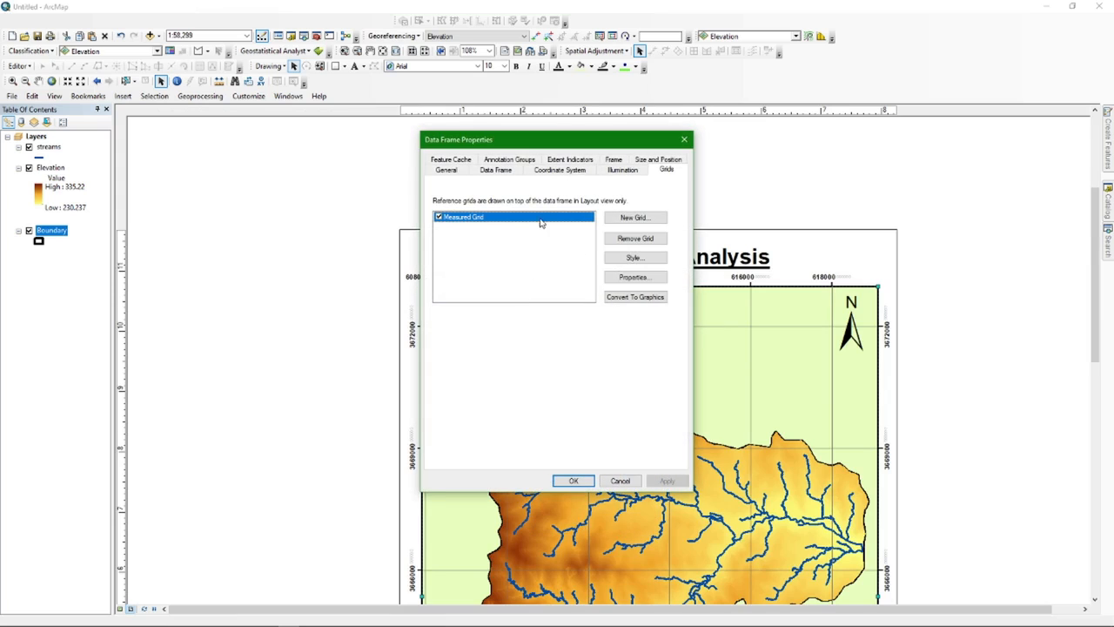
pyautogui.click(500, 221)
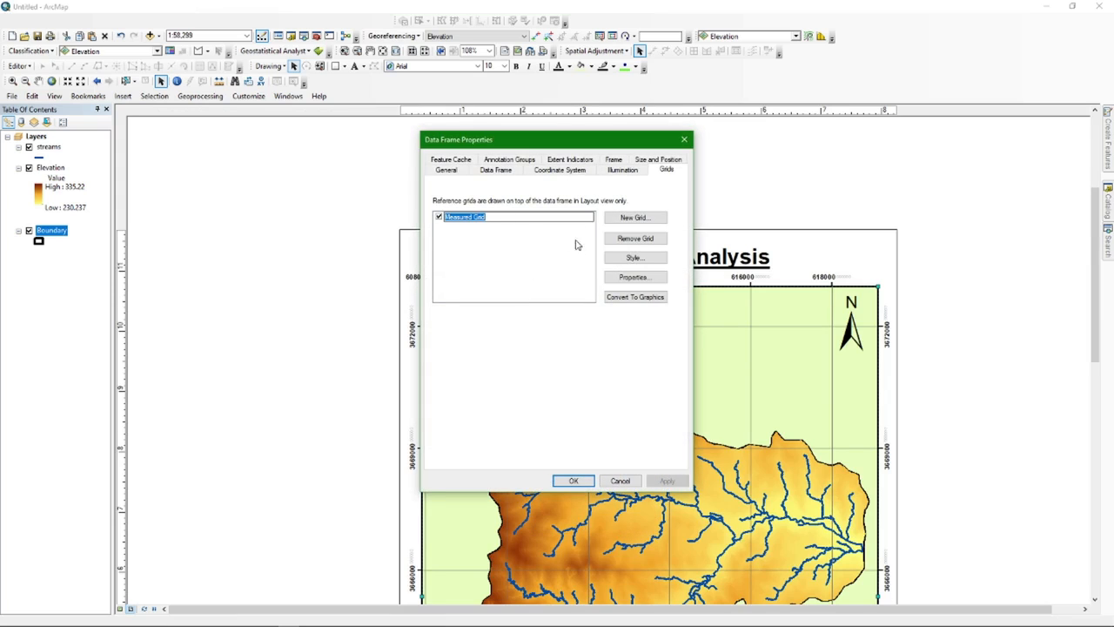
pyautogui.click(490, 249)
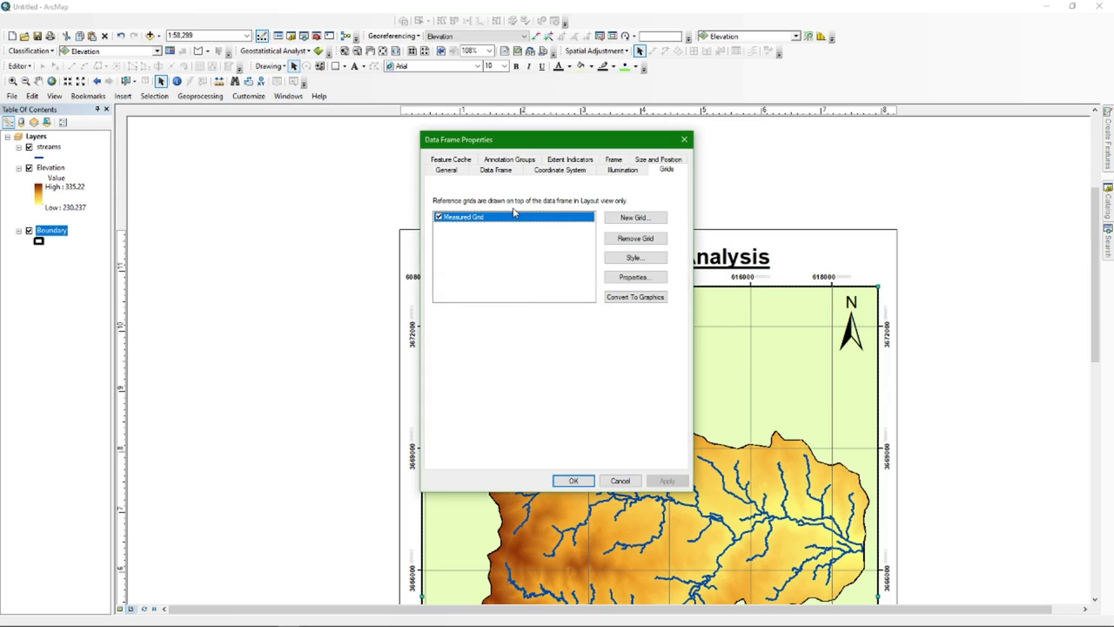
pyautogui.click(621, 277)
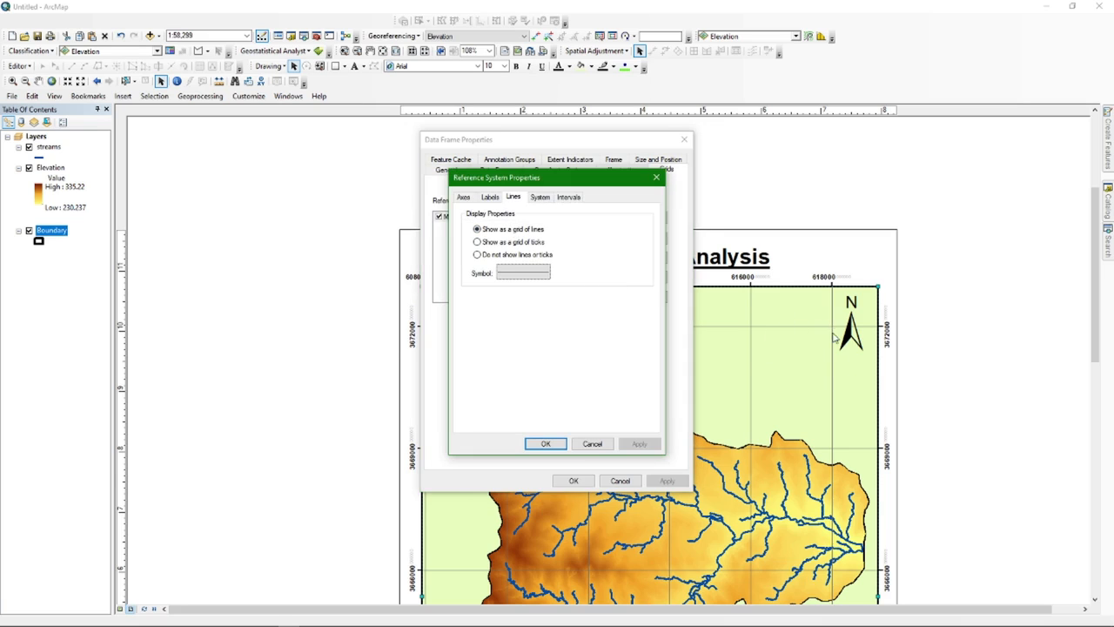
pyautogui.click(477, 255)
# Adjust the grid labels' number format and apply the changes to the layout
pyautogui.click(491, 198)
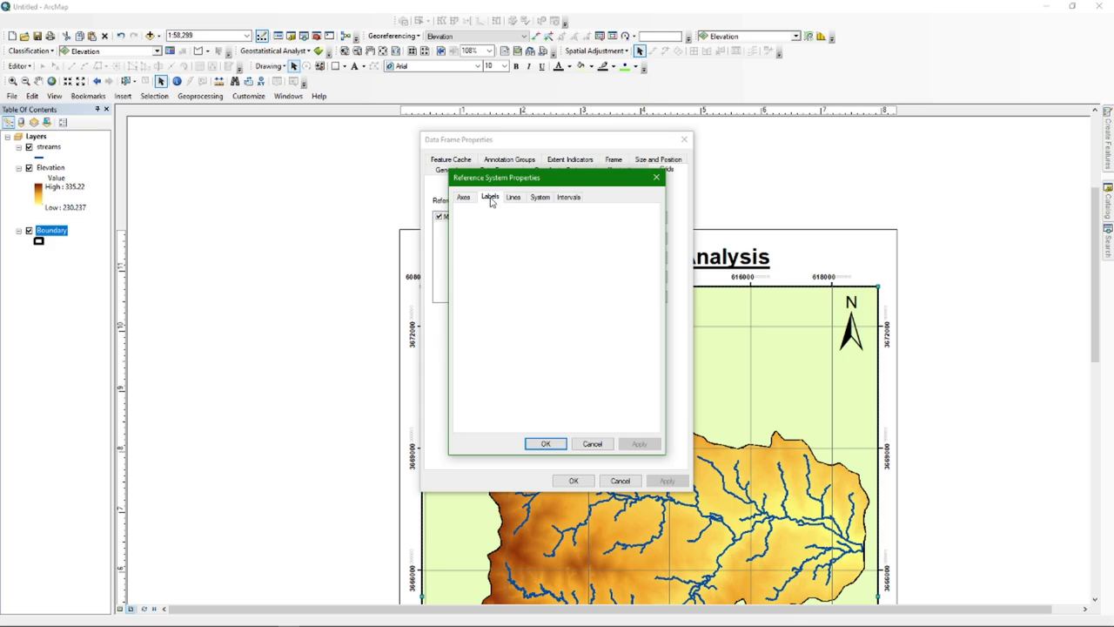
pyautogui.click(527, 358)
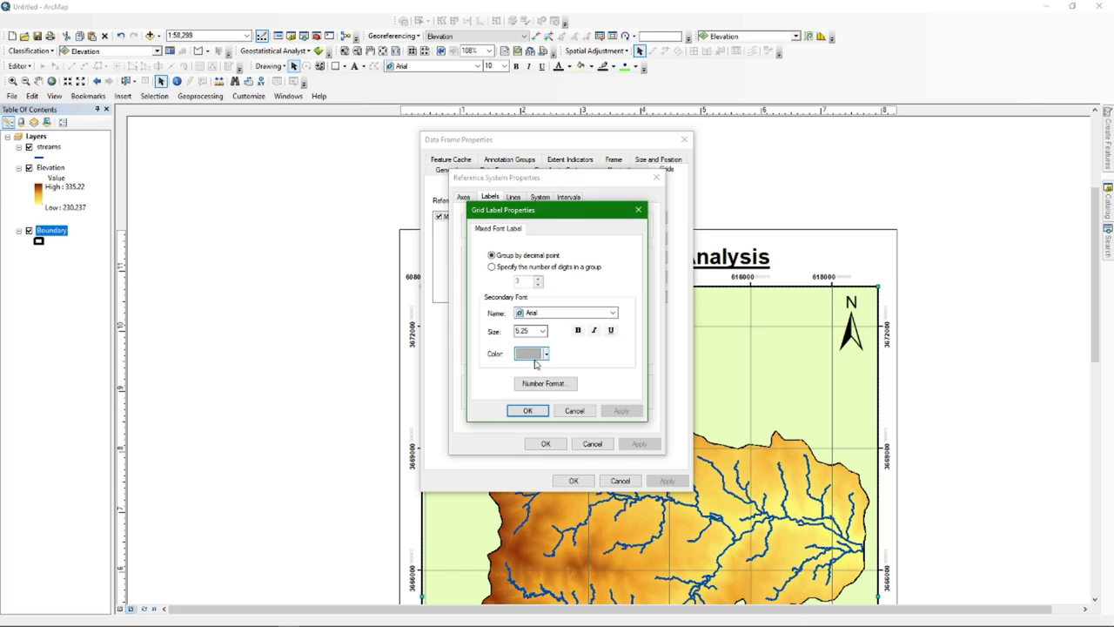
pyautogui.click(553, 386)
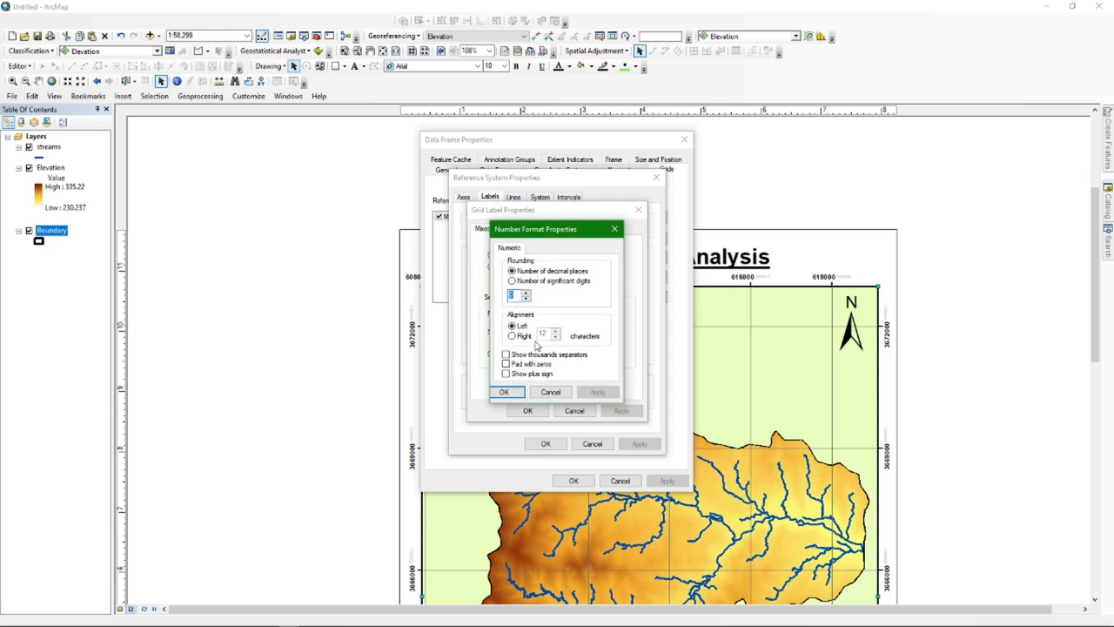
pyautogui.click(513, 393)
pyautogui.click(527, 410)
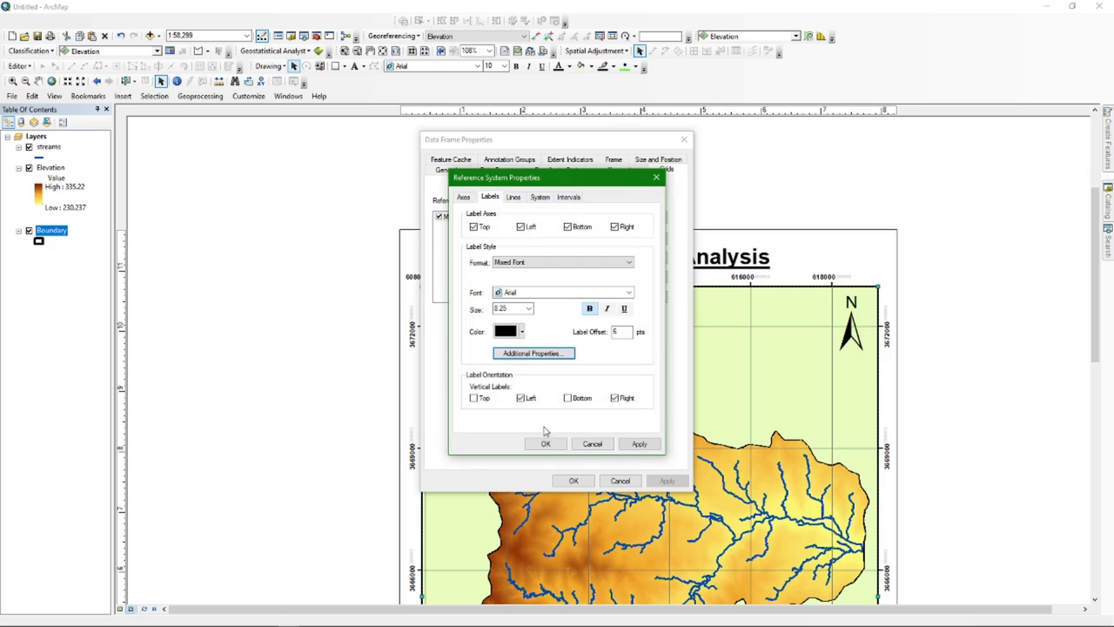
pyautogui.click(546, 445)
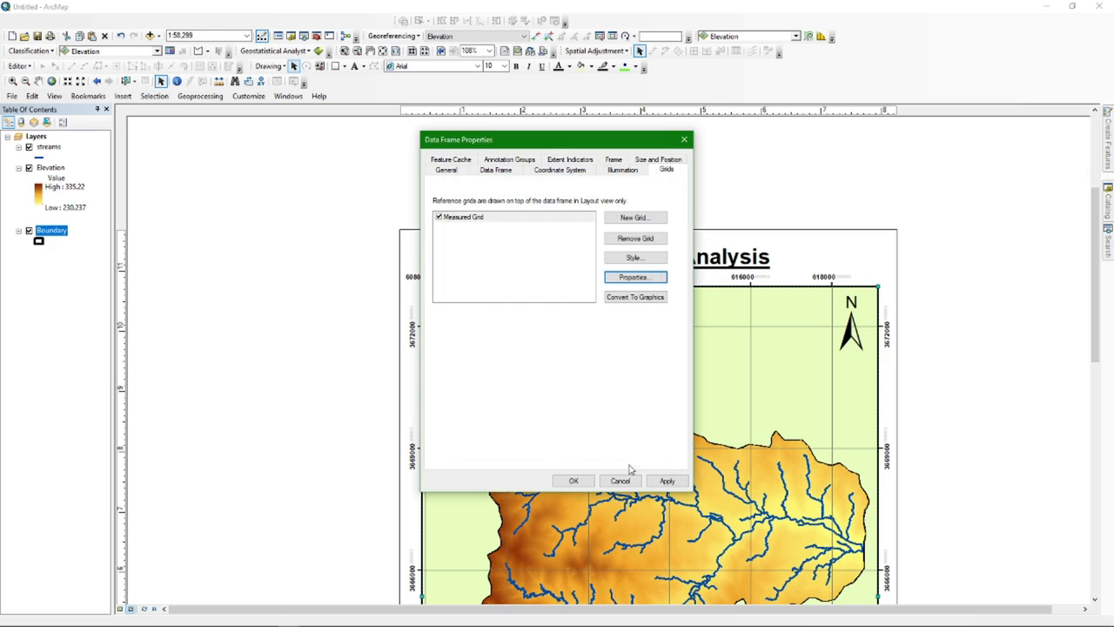
pyautogui.click(572, 480)
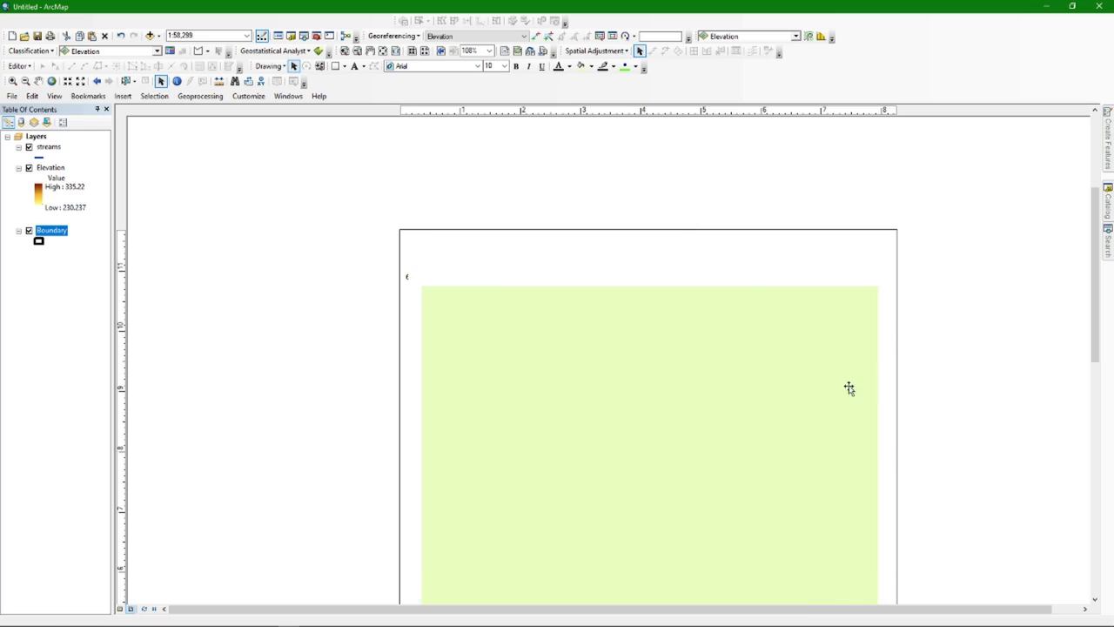
# View the whole page, then shrink the kilometre scale bar and move it slightly lower
pyautogui.moveTo(1095, 314); pyautogui.dragTo(1097, 357)
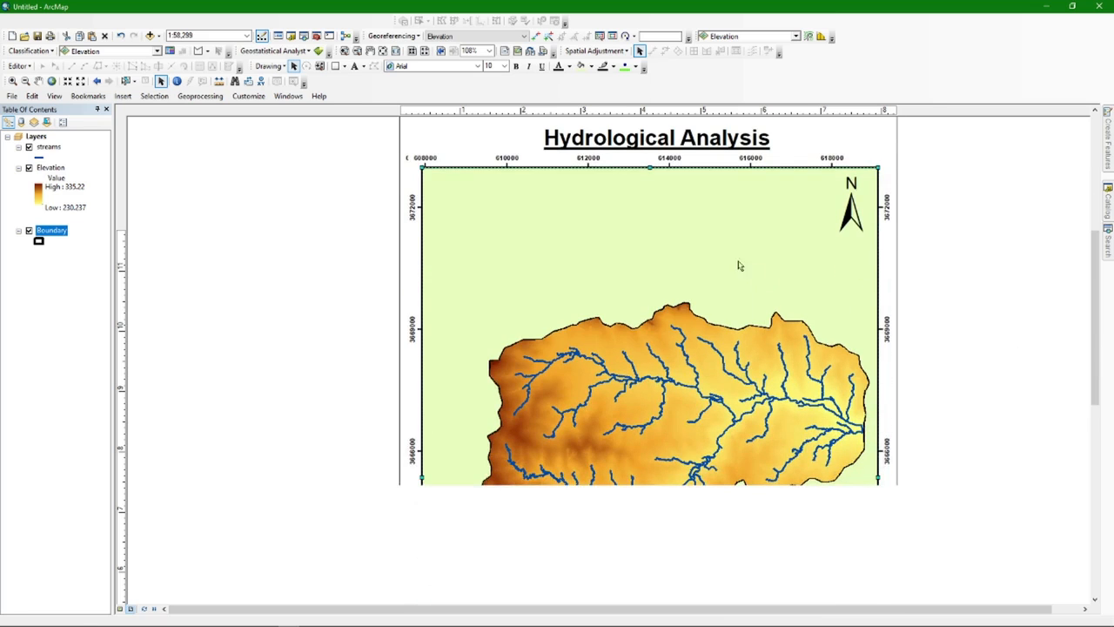
pyautogui.scroll(2, 562, 198)
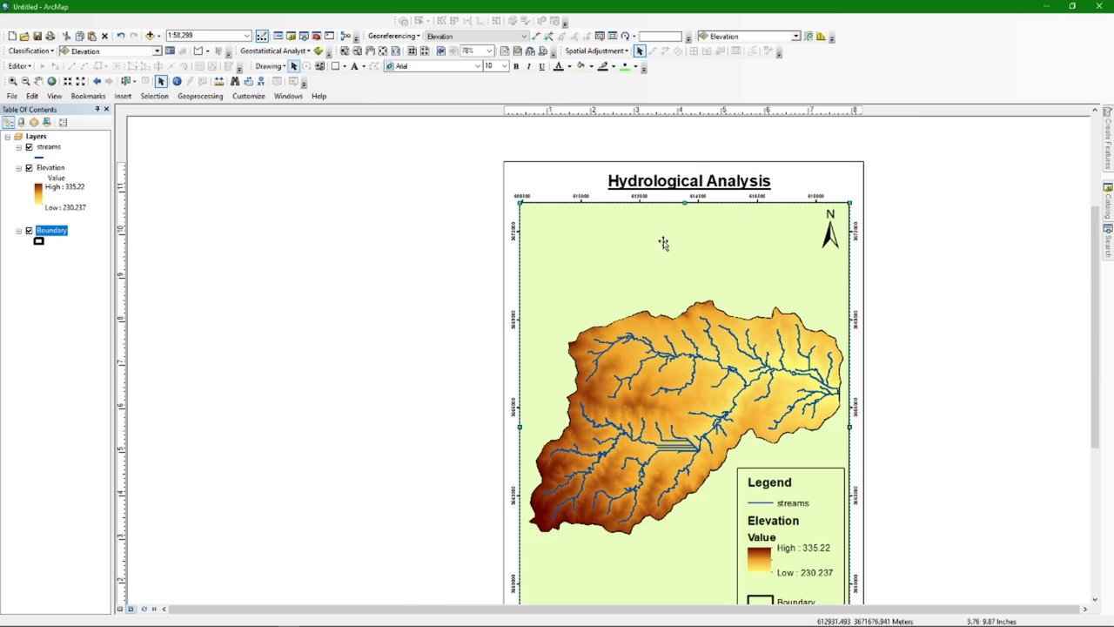
pyautogui.scroll(-3, 766, 200)
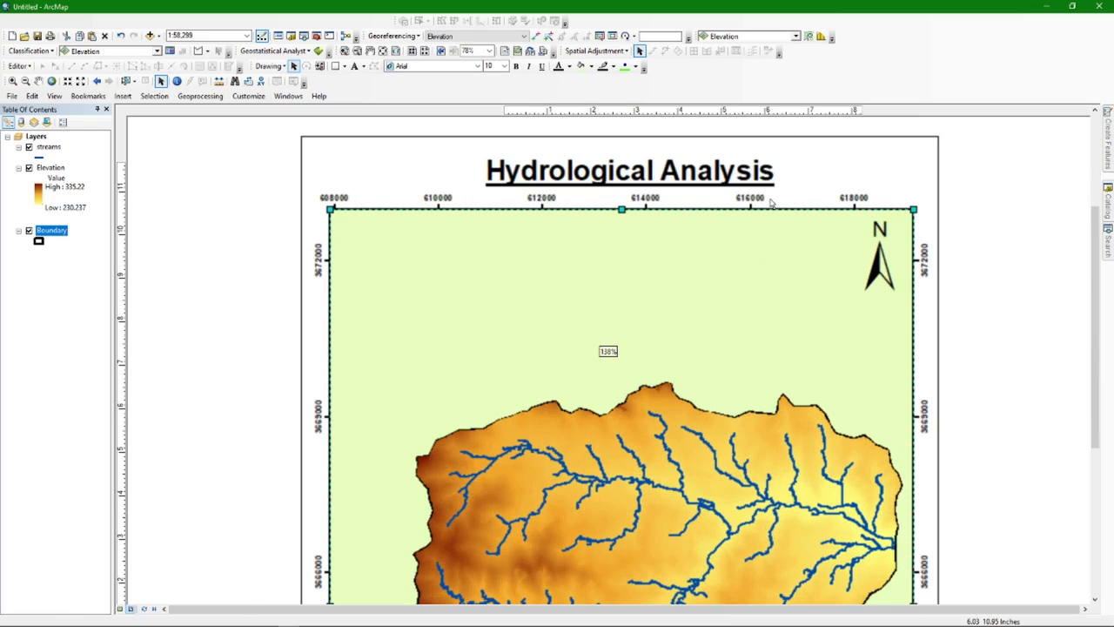
pyautogui.scroll(1, 686, 362)
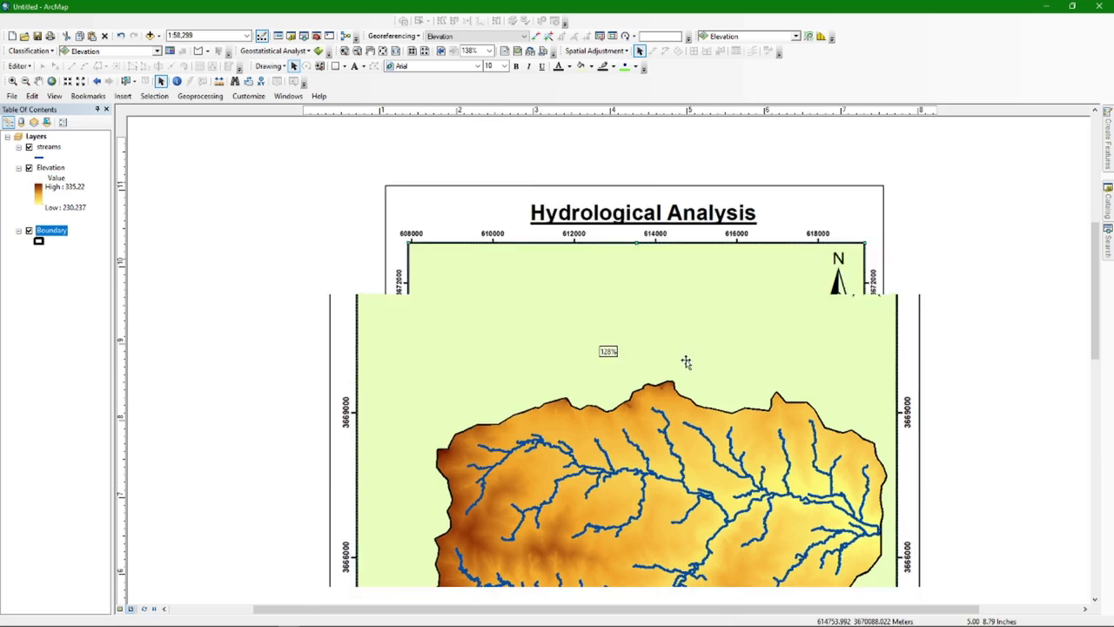
pyautogui.scroll(2, 686, 362)
pyautogui.moveTo(862, 447); pyautogui.dragTo(784, 338)
pyautogui.scroll(2, 629, 368)
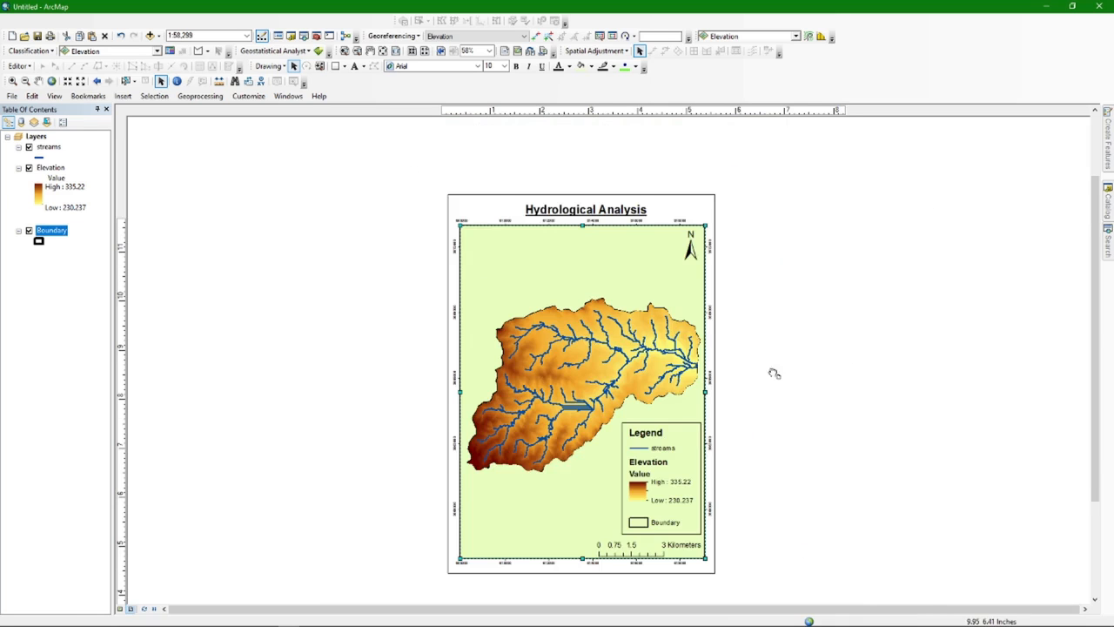
pyautogui.moveTo(774, 373); pyautogui.dragTo(743, 365)
pyautogui.click(603, 538)
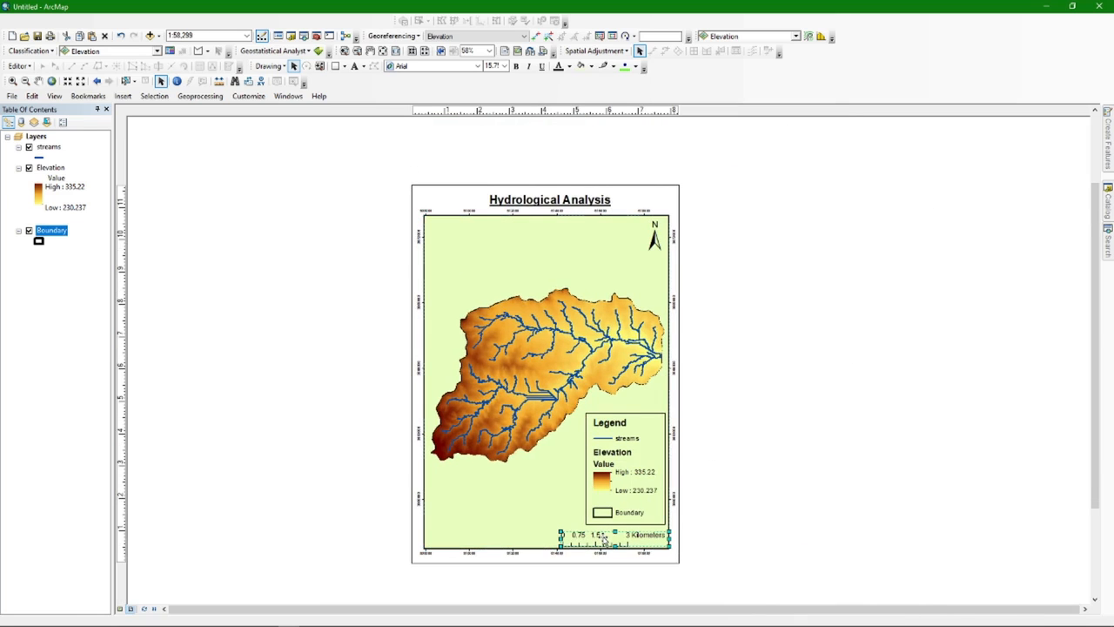
pyautogui.moveTo(603, 540); pyautogui.dragTo(612, 537)
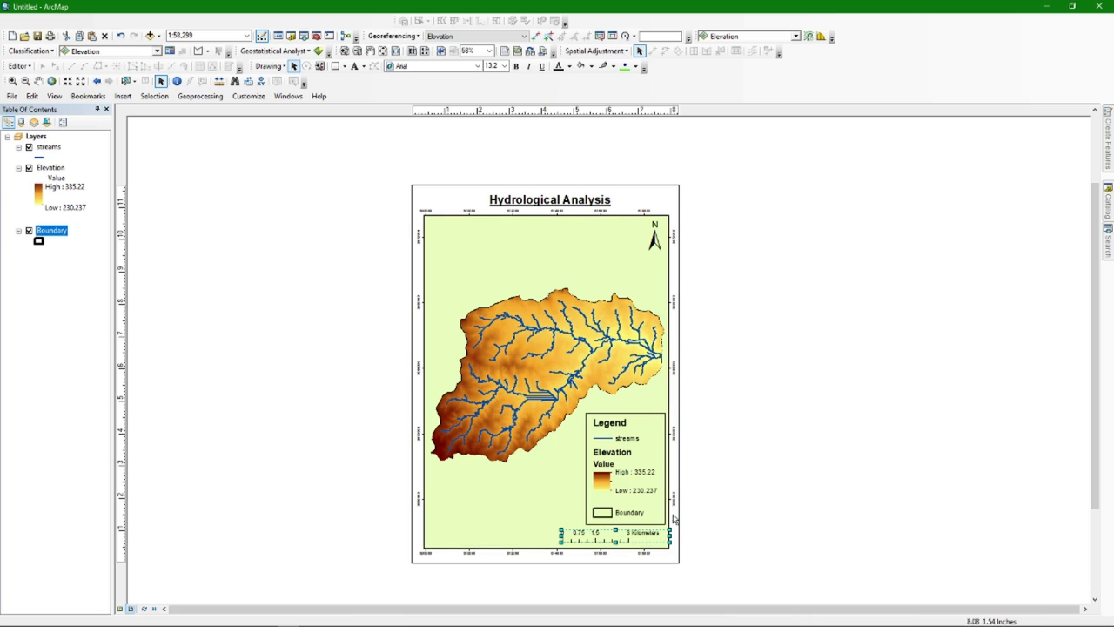
pyautogui.click(792, 453)
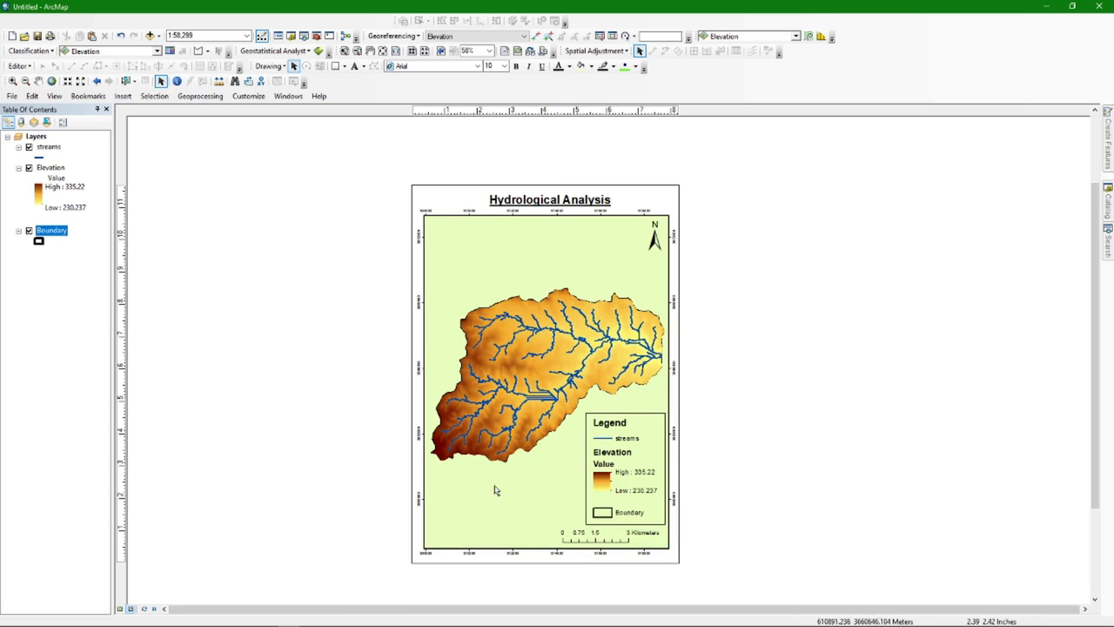
# Export the layout to the Desktop as PDF 'sample map.pdf' at 300 dpi
pyautogui.click(13, 98)
pyautogui.click(51, 272)
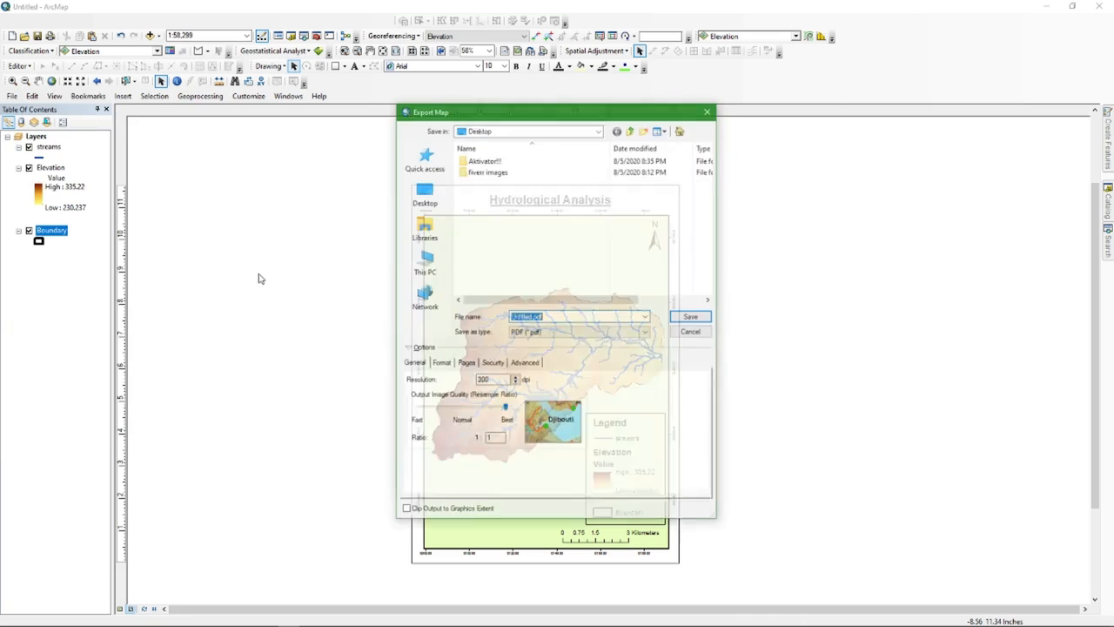
pyautogui.click(436, 190)
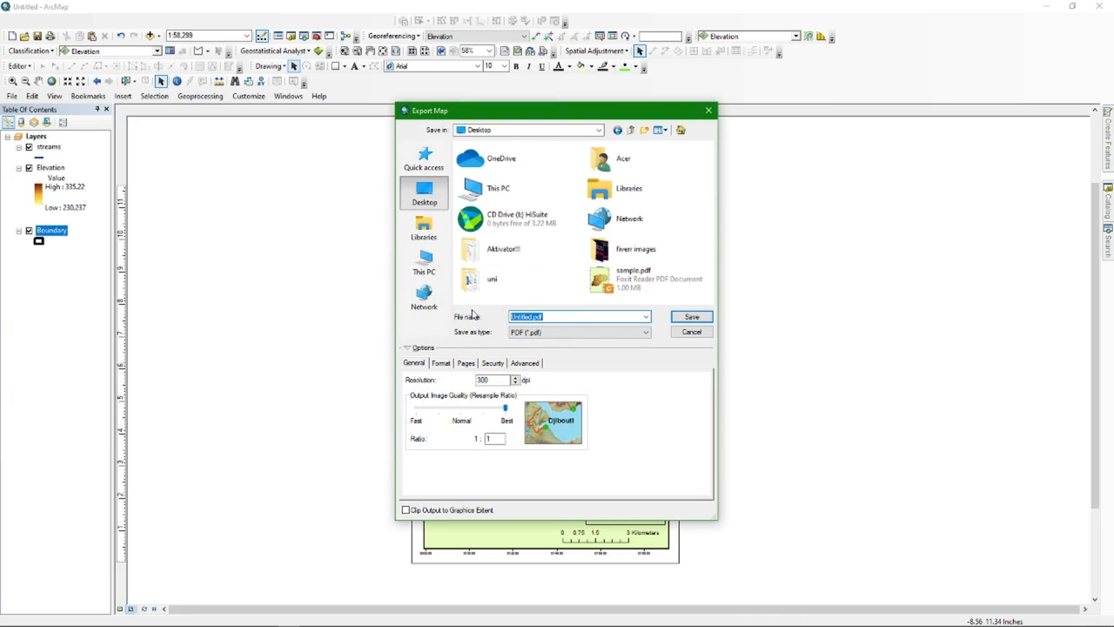
pyautogui.write('sample map')
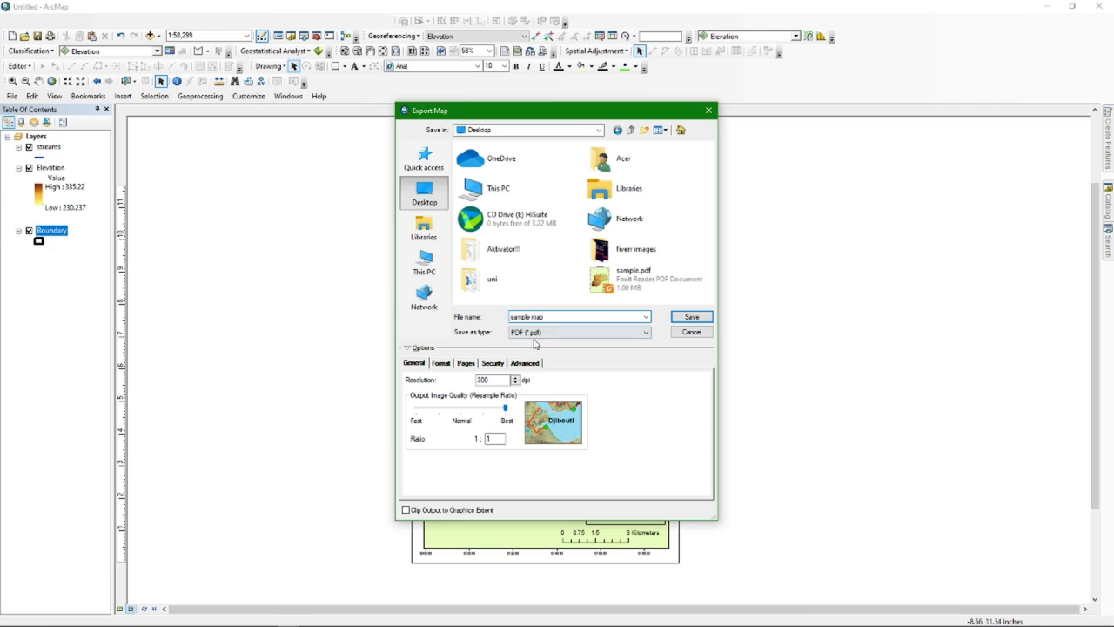
pyautogui.click(534, 333)
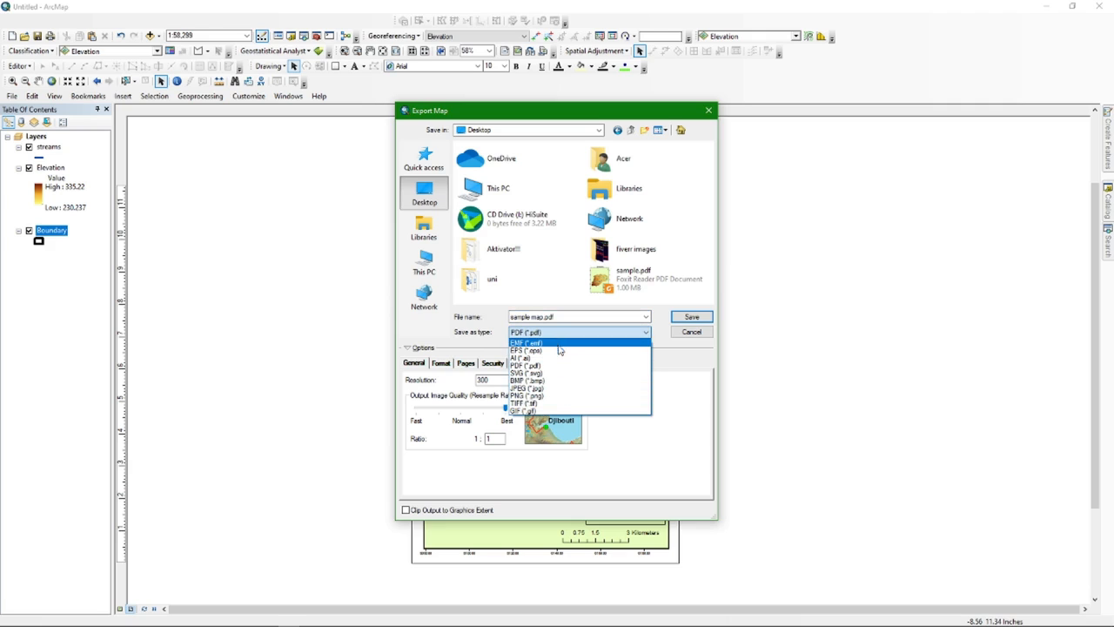
pyautogui.click(540, 366)
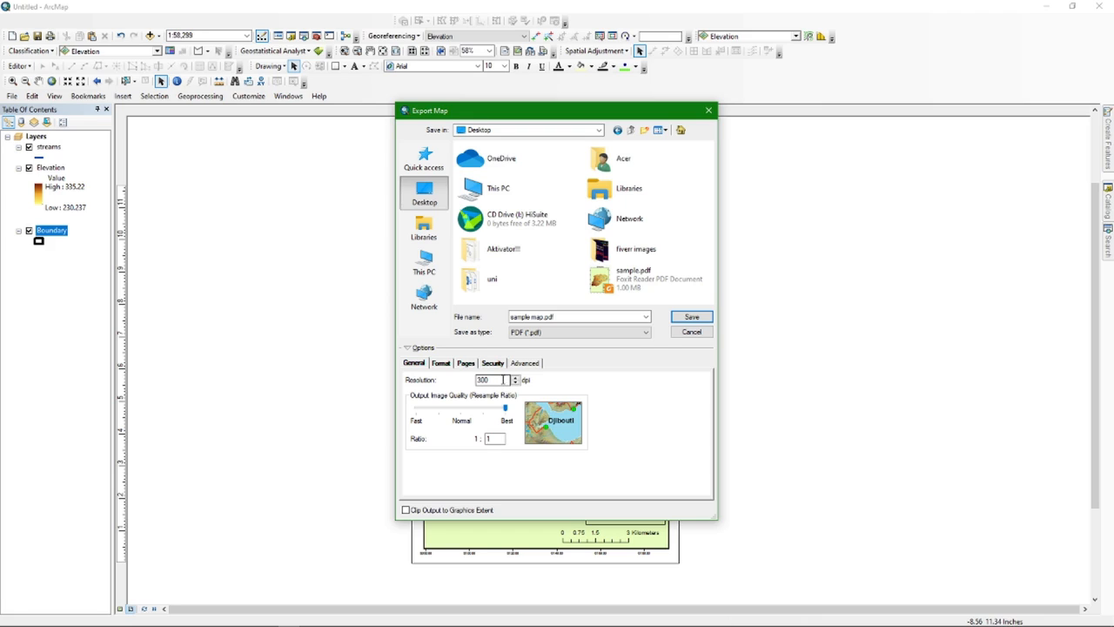
pyautogui.click(497, 379)
pyautogui.moveTo(497, 379); pyautogui.dragTo(475, 381)
pyautogui.click(498, 380)
pyautogui.click(691, 318)
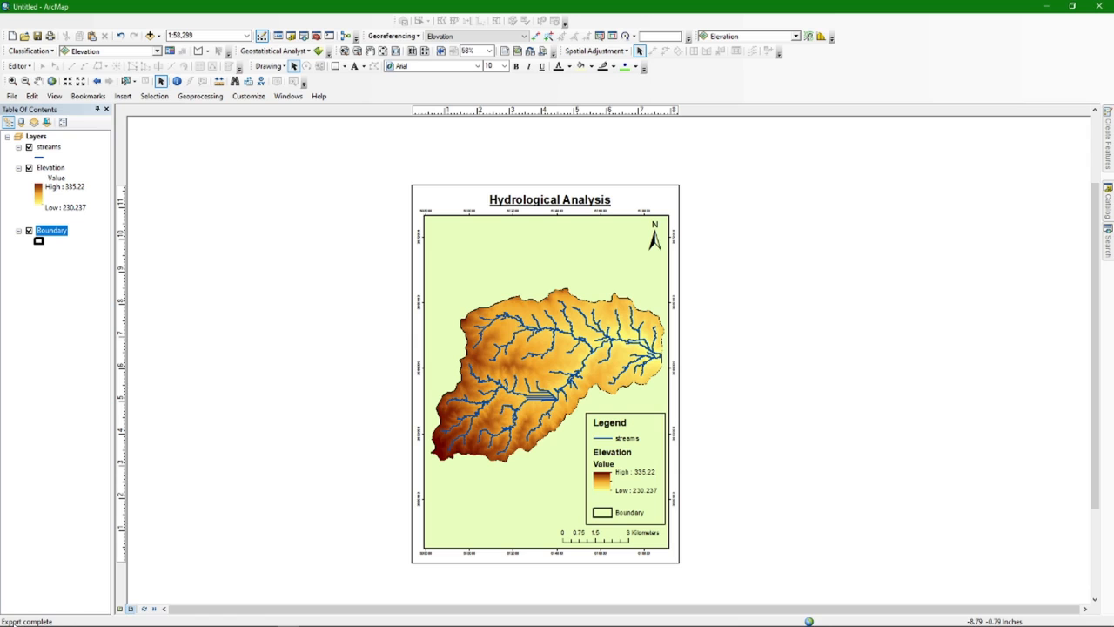
# Minimize ArcMap and open sample map.pdf from the desktop in Foxit Reader
pyautogui.click(1047, 6)
pyautogui.doubleClick(22, 74)
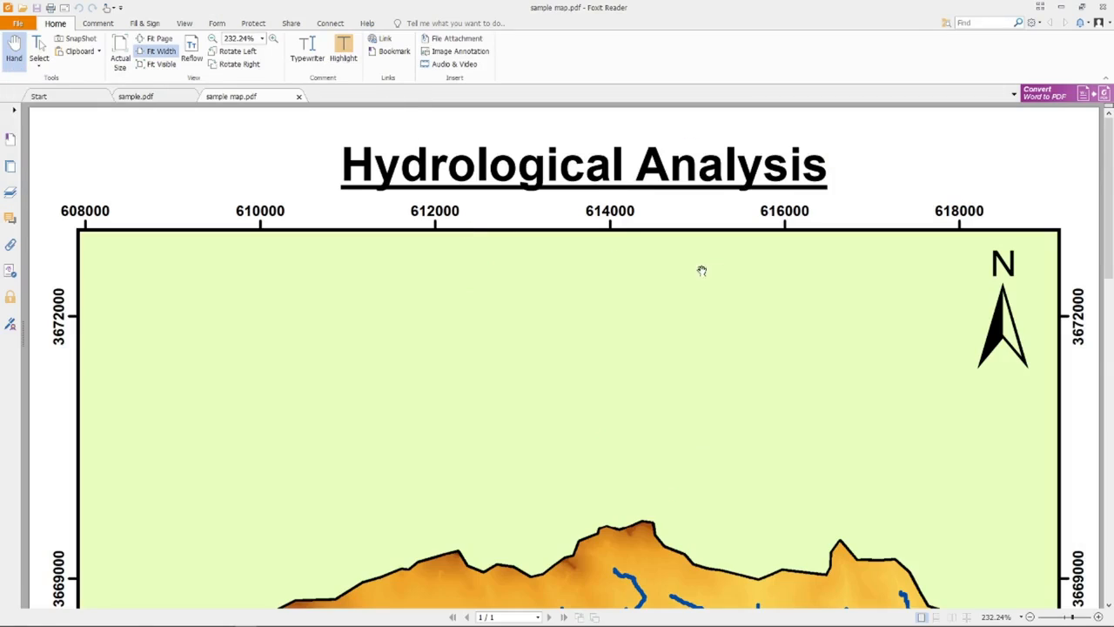
pyautogui.scroll(-3, 571, 330)
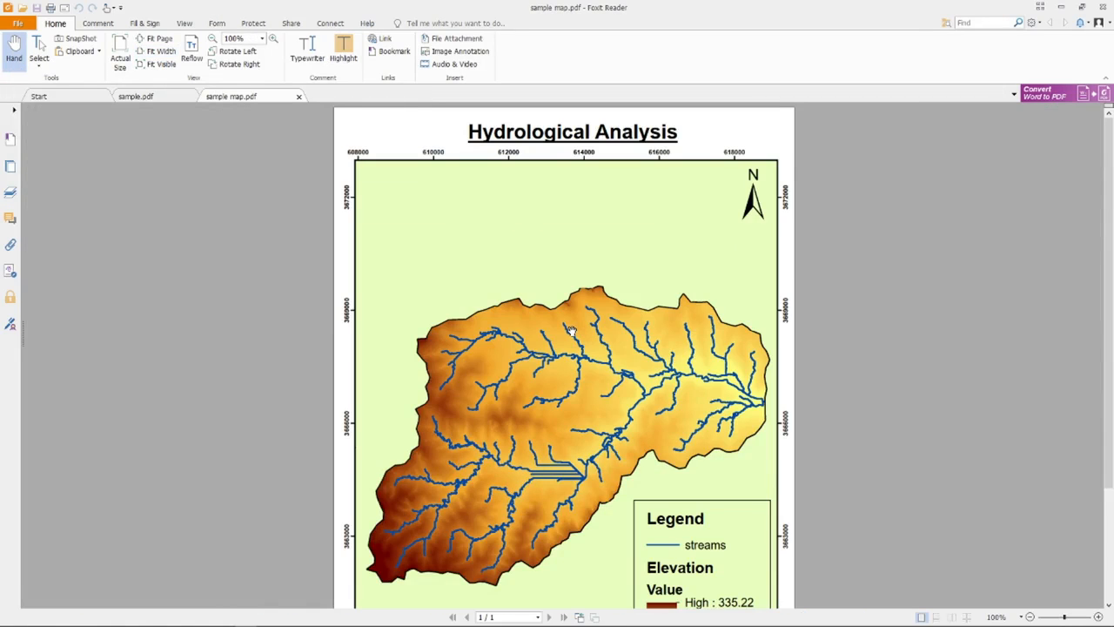